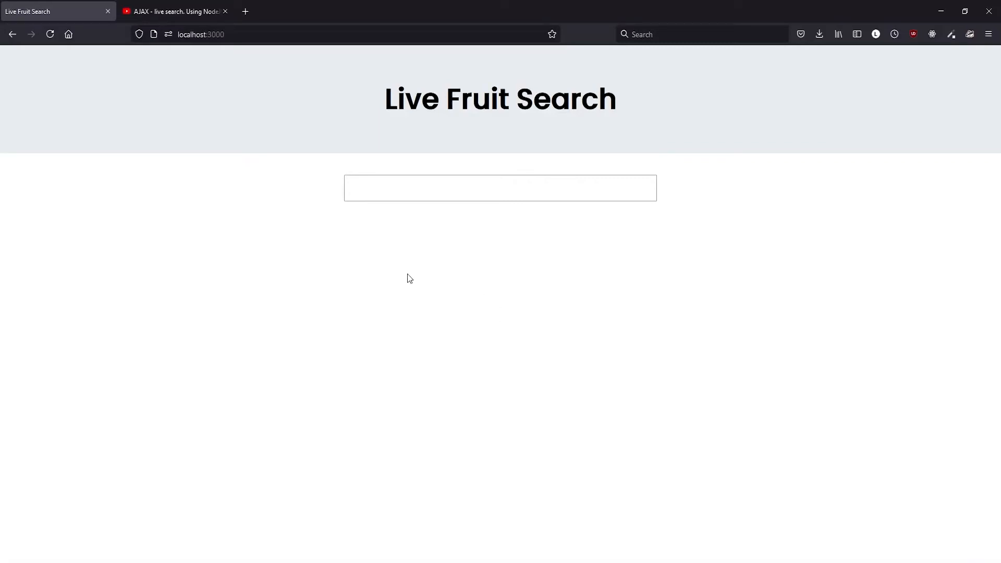
Glance at the tutorial, then test the Live Fruit Search box by erasing typed letters and watching results clear.
click(176, 11)
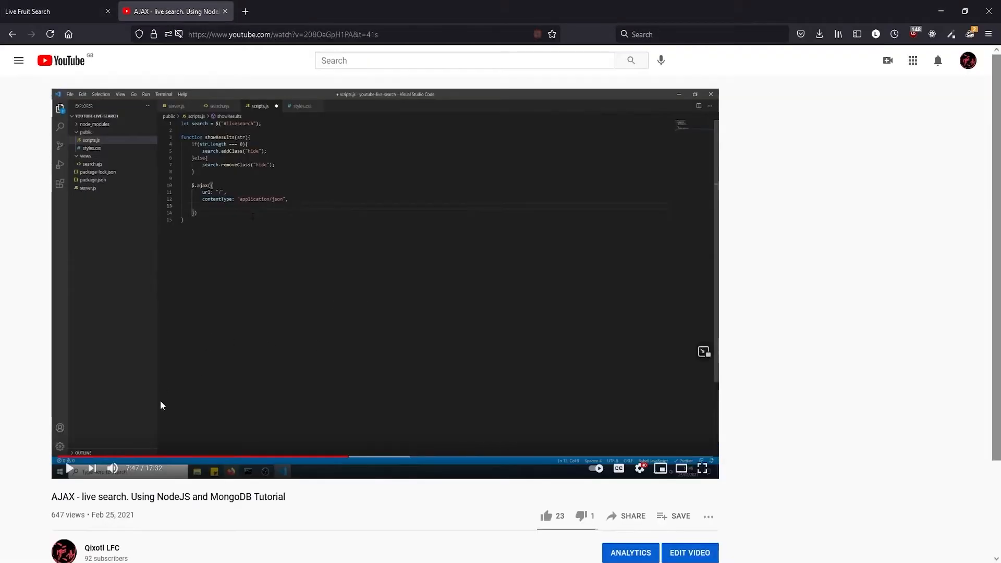
click(159, 457)
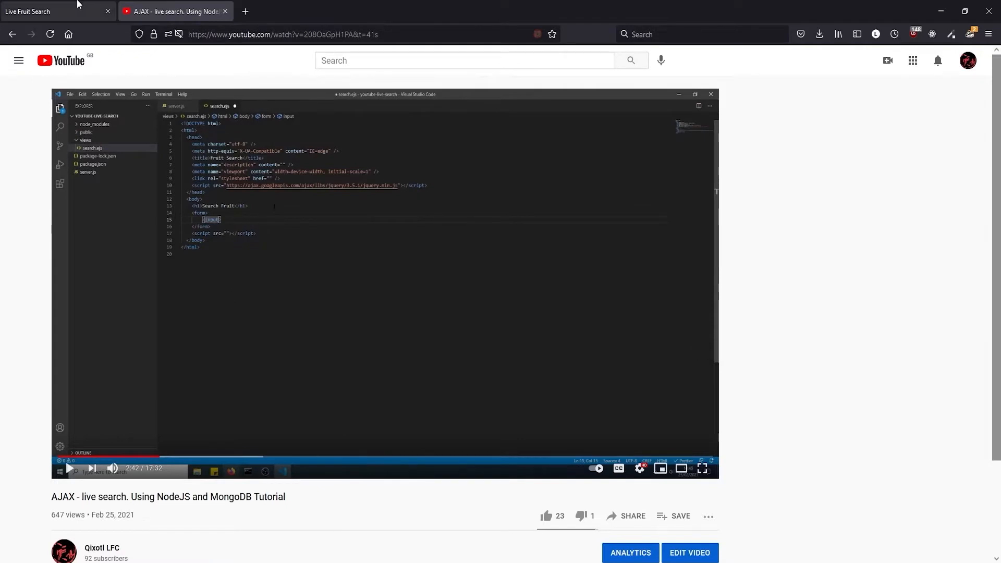
click(82, 9)
click(384, 193)
text(a)
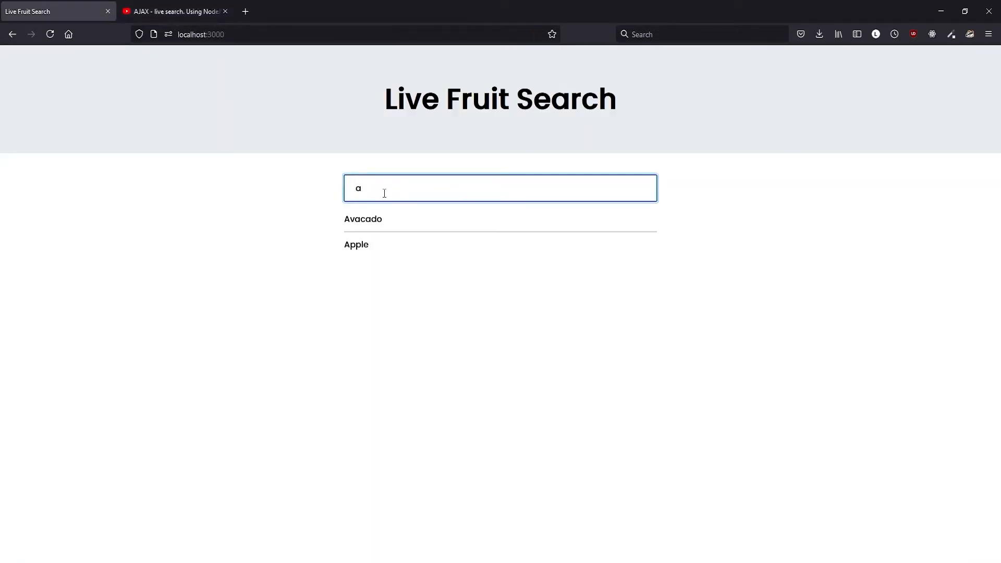
text(p)
key(BackSpace)
text(vadh)
key(BackSpace)
key(BackSpace)
key(BackSpace)
key(BackSpace)
key(BackSpace)
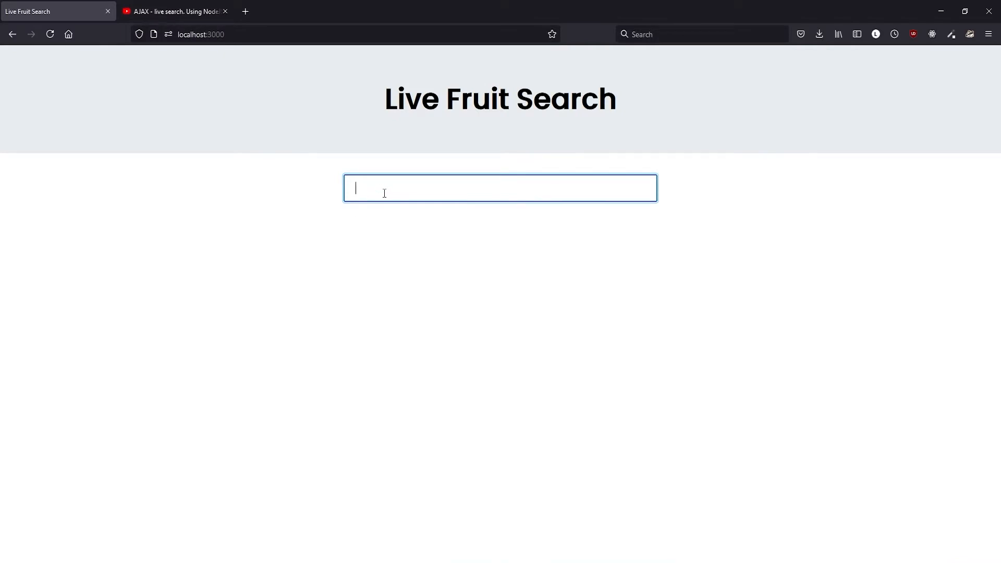
text(pi)
key(BackSpace)
key(BackSpace)
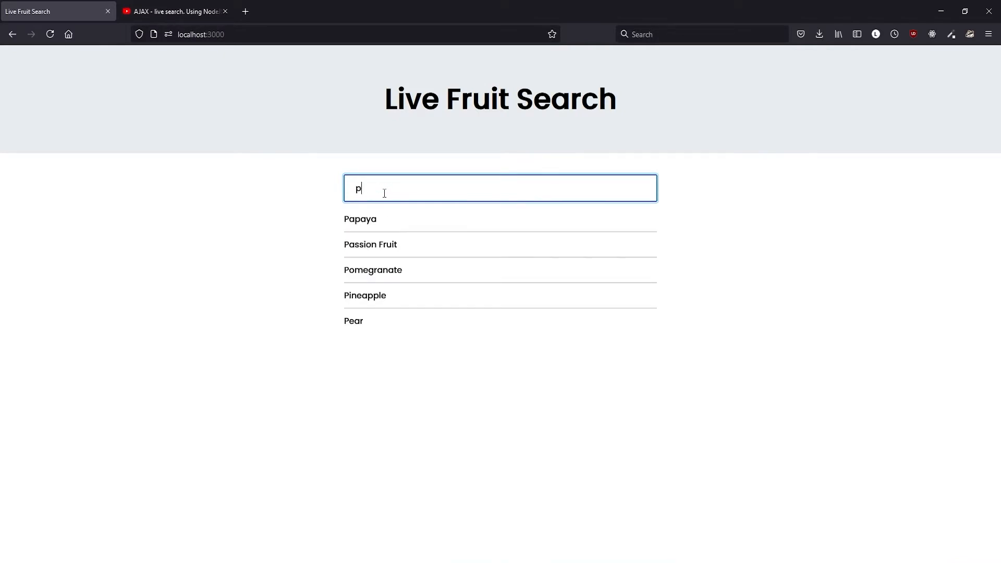
key(BackSpace)
text(pi)
key(BackSpace)
key(BackSpace)
text(p543)
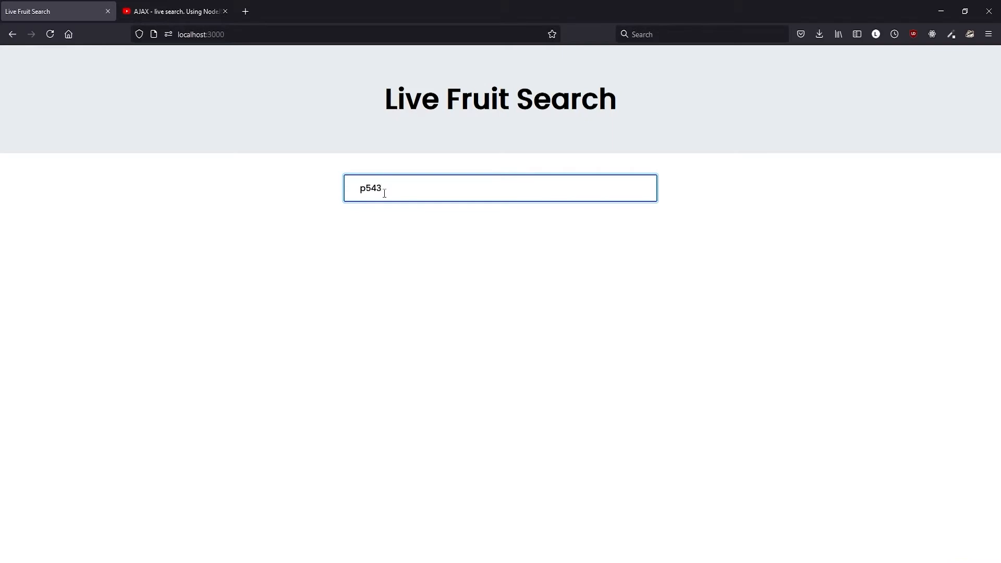
text('[)
key(BackSpace)
key(BackSpace)
key(BackSpace)
key(BackSpace)
key(BackSpace)
text(f)
key(BackSpace)
Scrub the YouTube tutorial ahead to about 11:54, close it, and refocus the fruit search box.
click(192, 11)
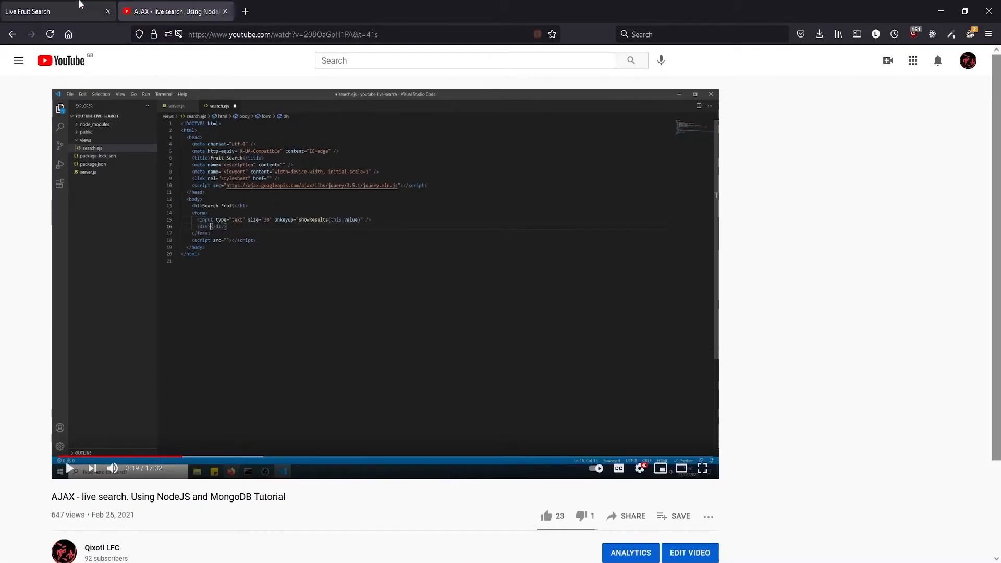
click(83, 7)
click(167, 7)
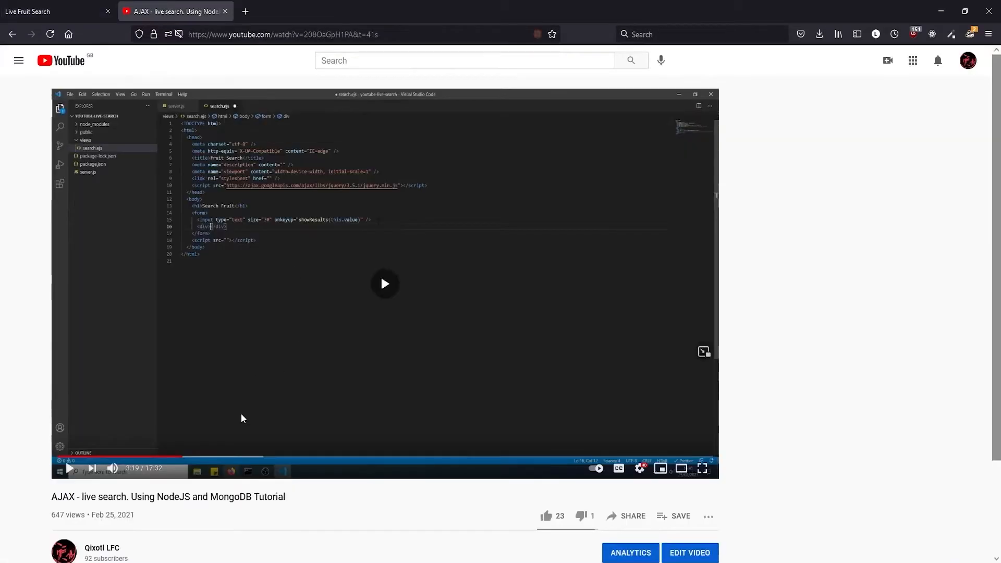
click(216, 458)
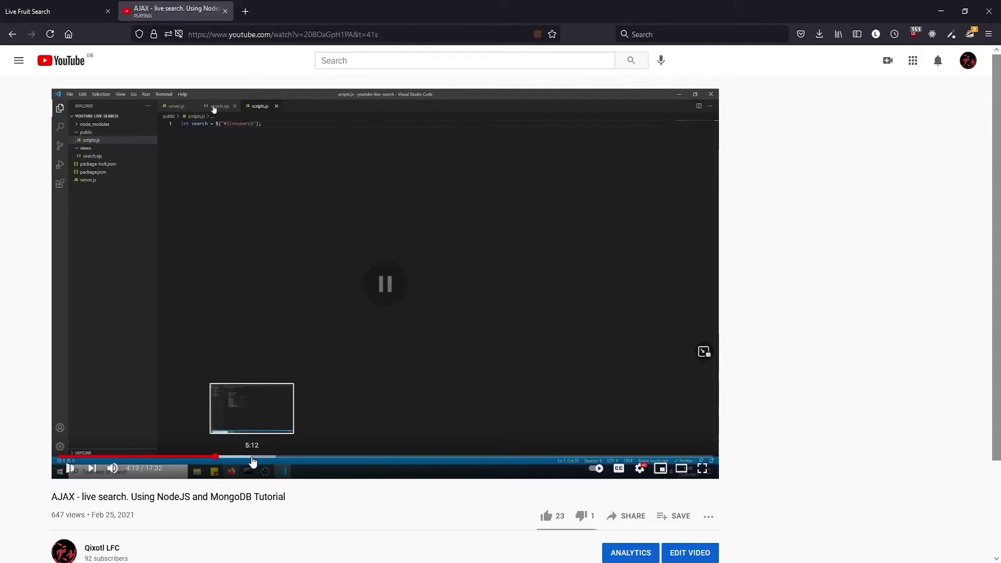
drag(253, 462, 395, 463)
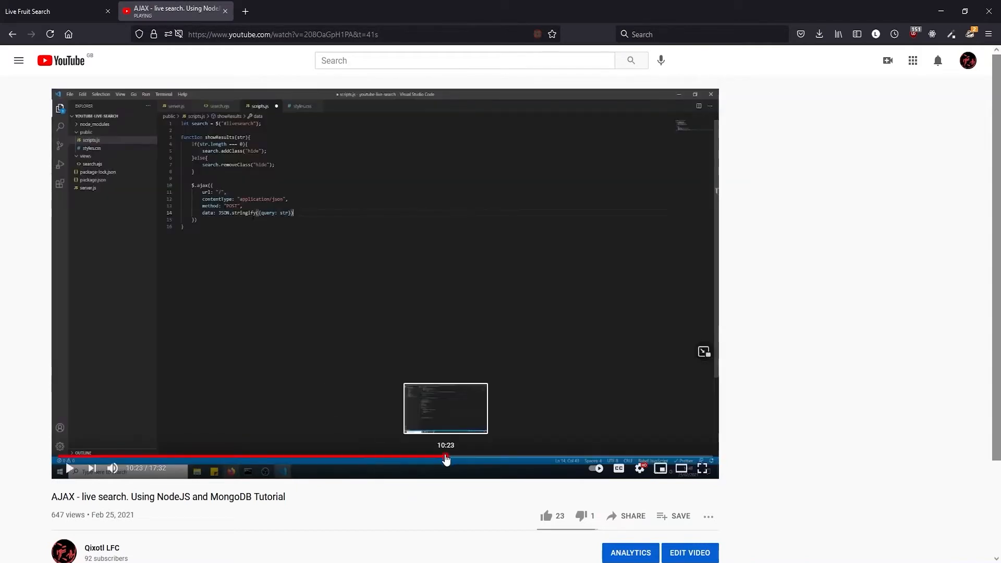
click(447, 460)
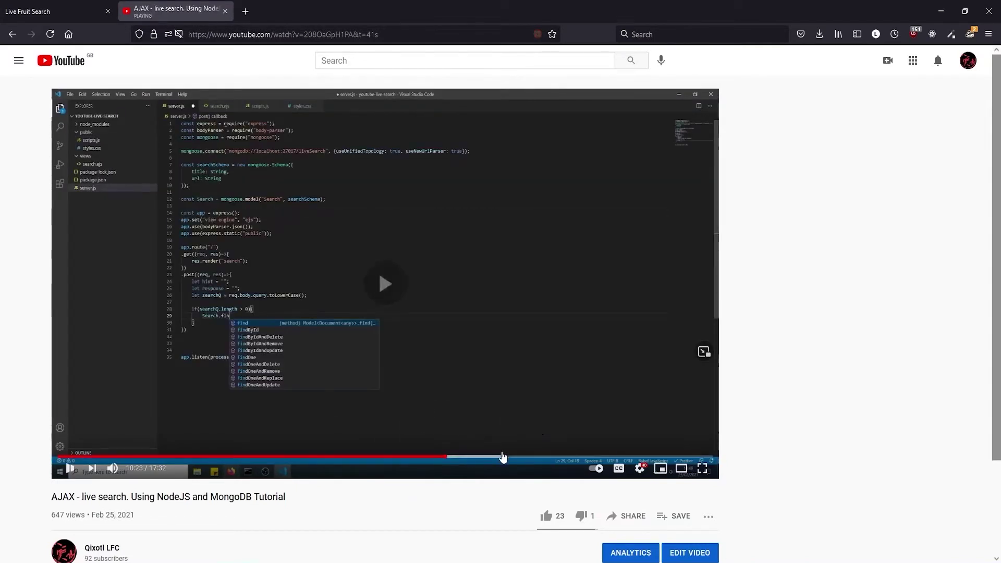
click(502, 457)
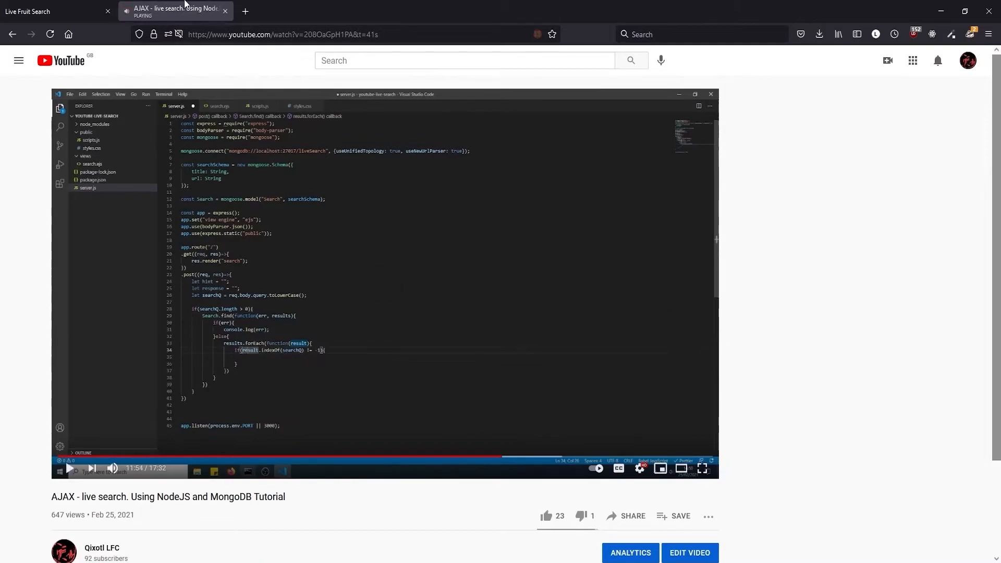
click(225, 11)
click(415, 342)
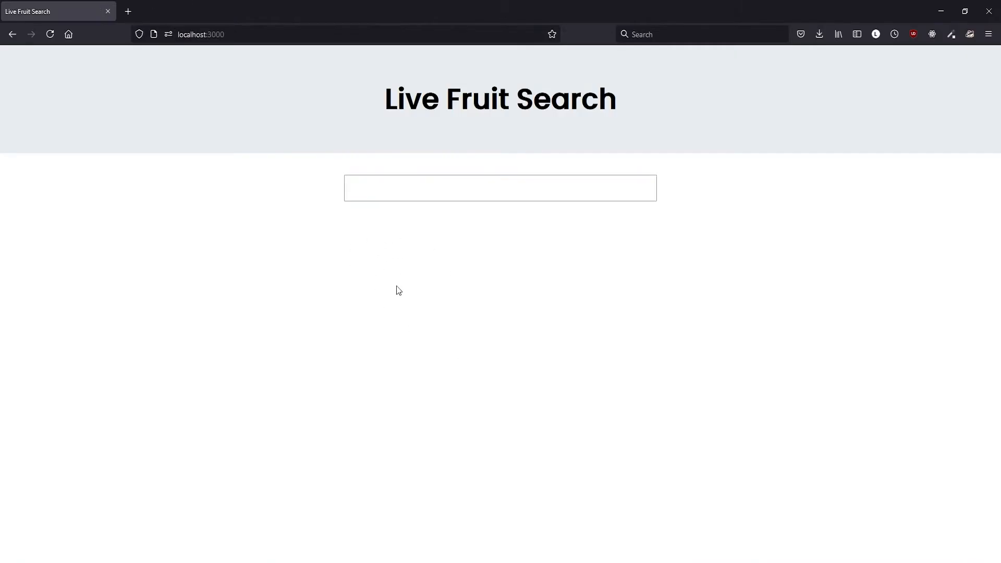
click(376, 198)
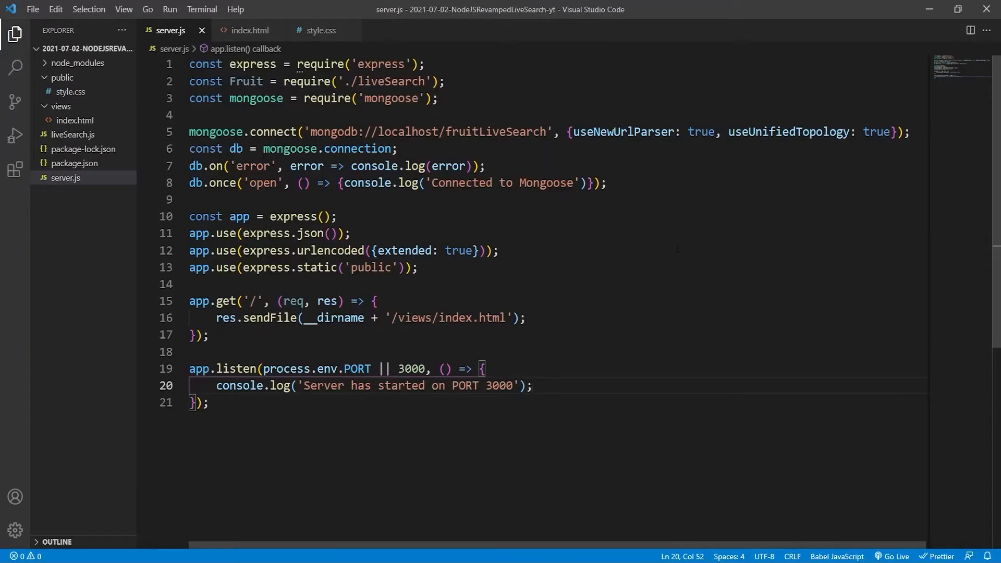
click(254, 400)
drag(400, 454, 192, 74)
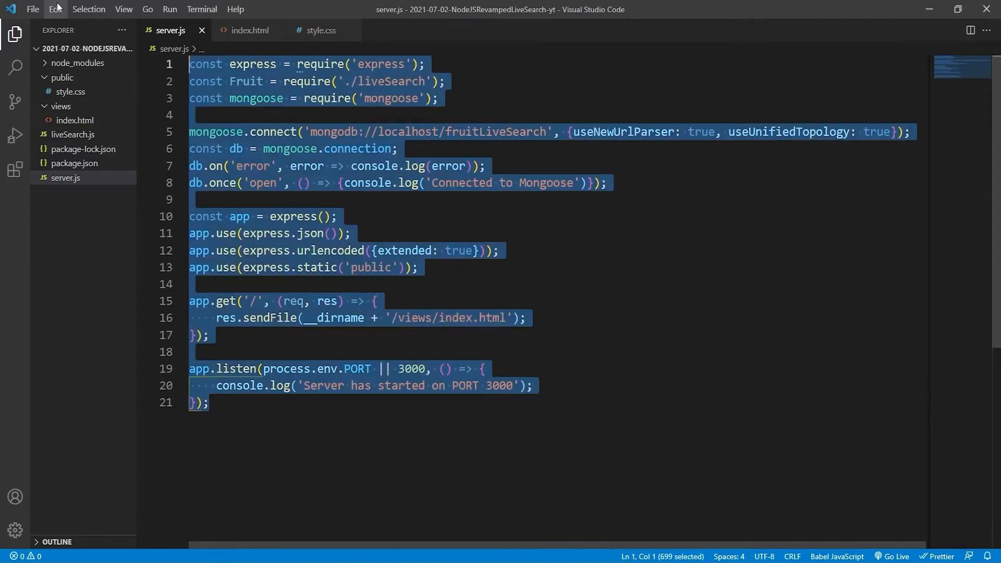
click(592, 217)
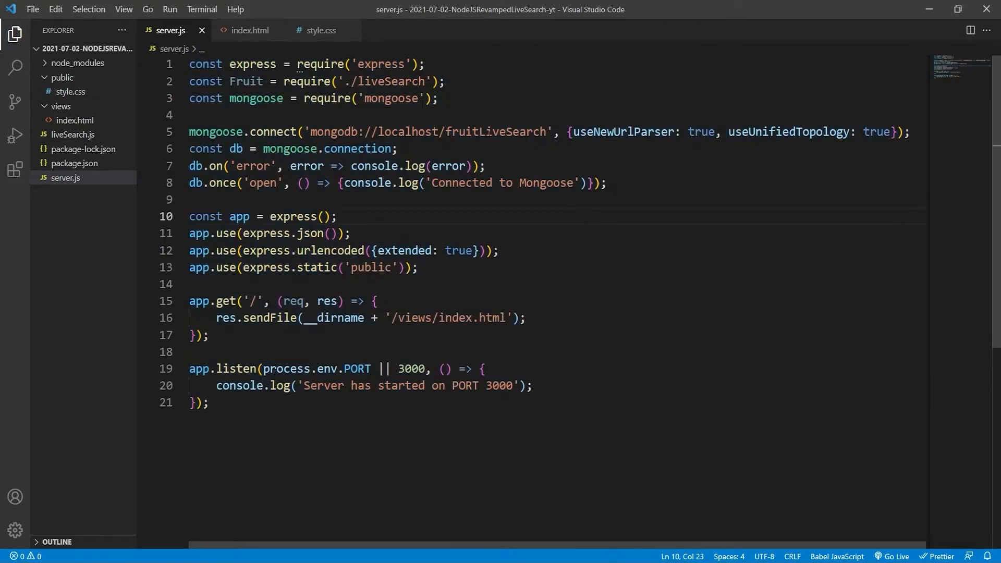
click(549, 98)
click(250, 64)
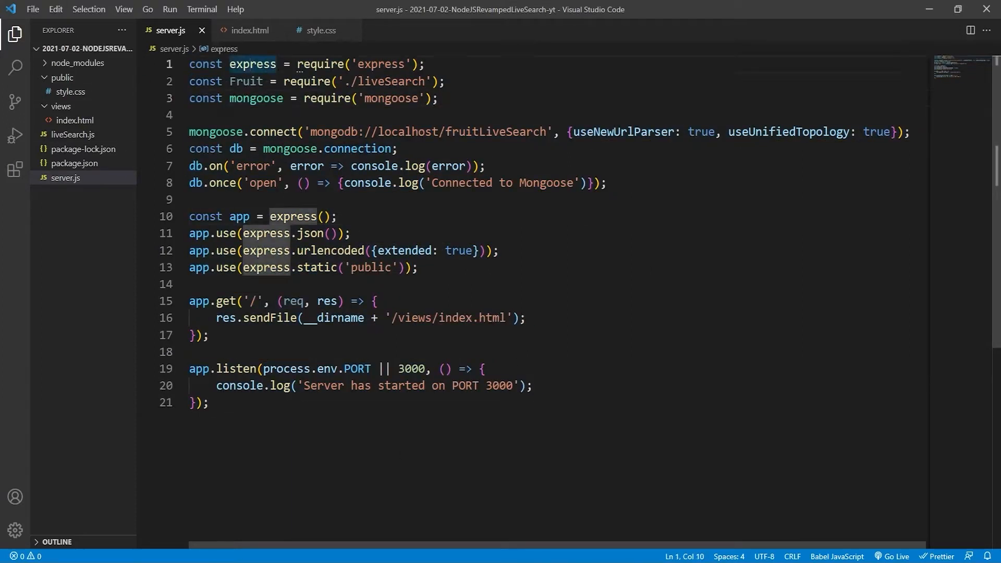
drag(425, 64, 149, 65)
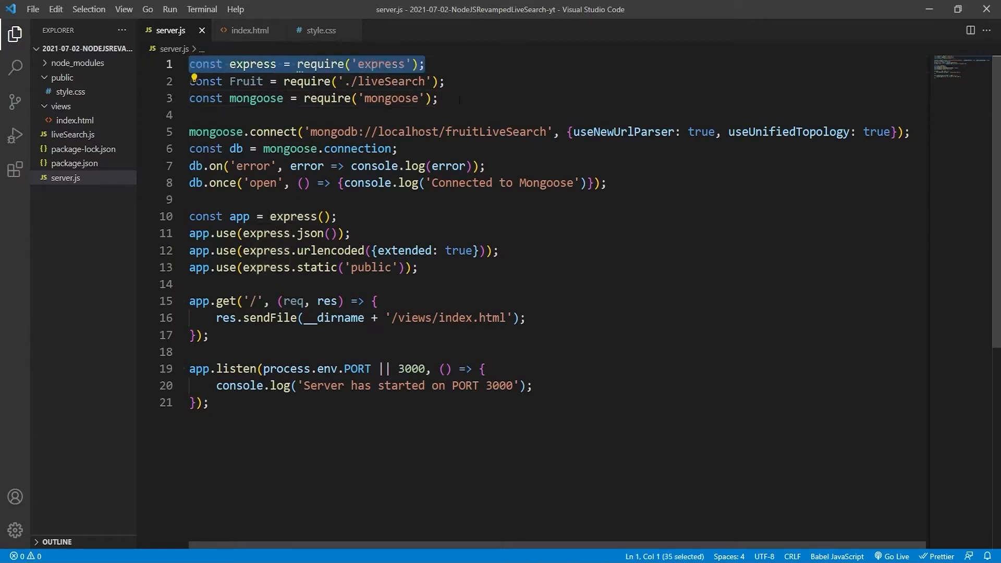
drag(439, 97, 154, 107)
click(384, 65)
click(391, 99)
click(253, 82)
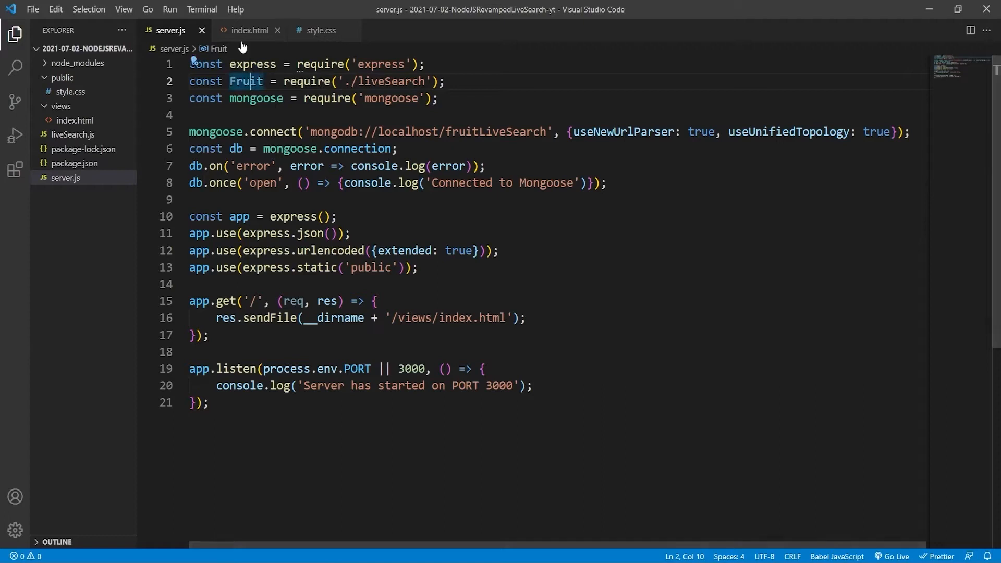
Review liveSearch.js, selecting the whole fruitSchema definition and the Fruit model name.
click(72, 134)
click(209, 183)
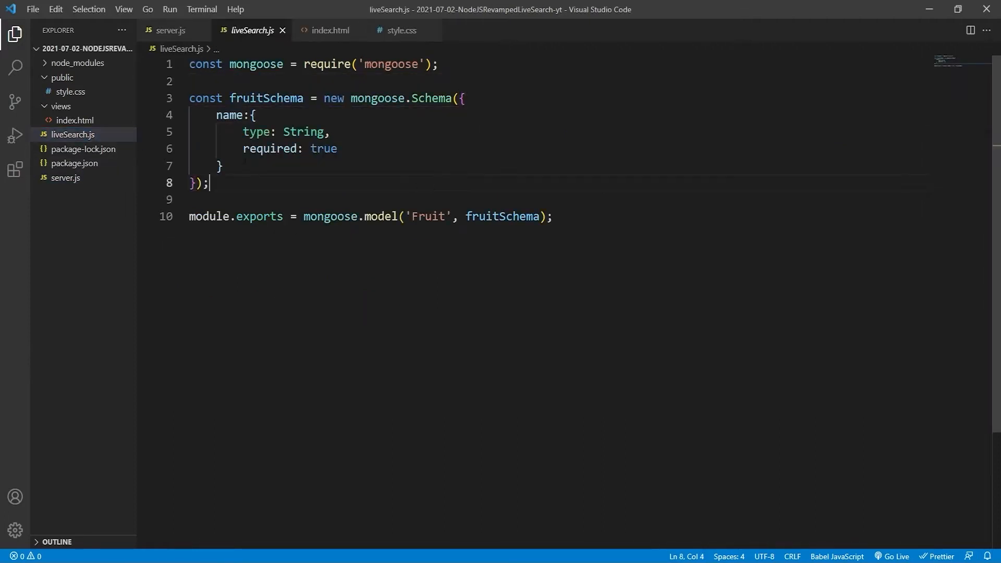
click(391, 98)
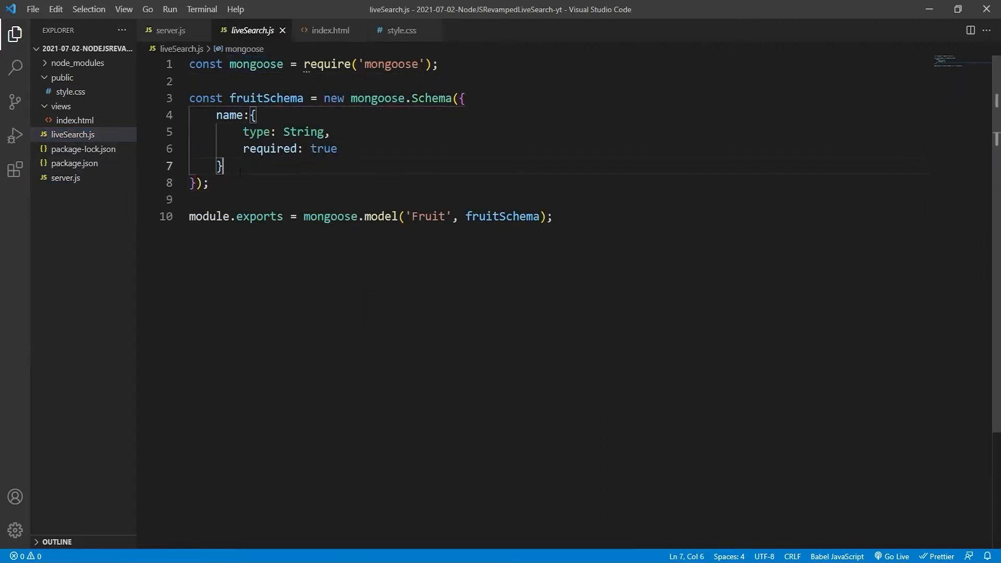
drag(224, 166, 157, 99)
drag(210, 182, 154, 98)
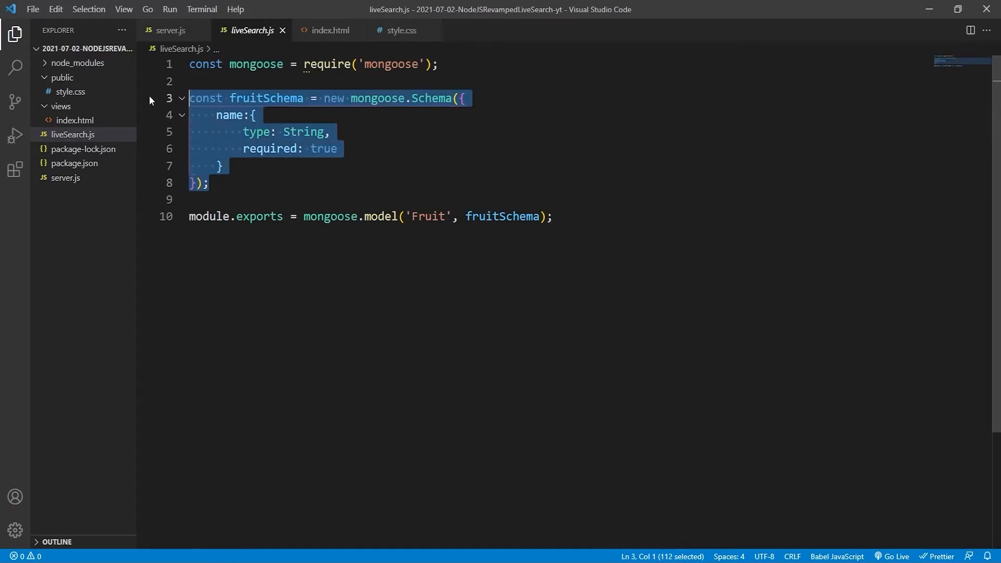
click(273, 185)
click(412, 217)
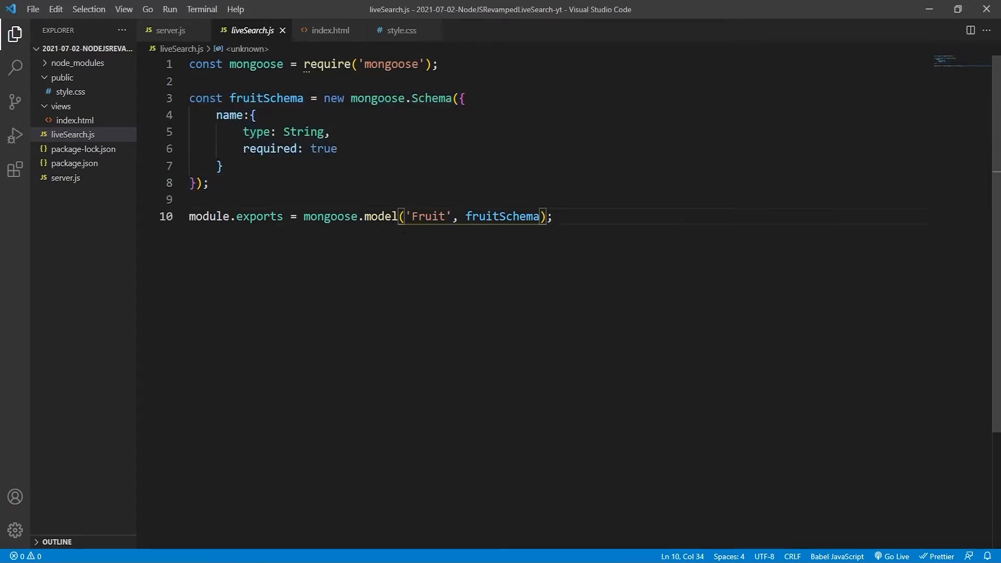
key(ctrl+Tab)
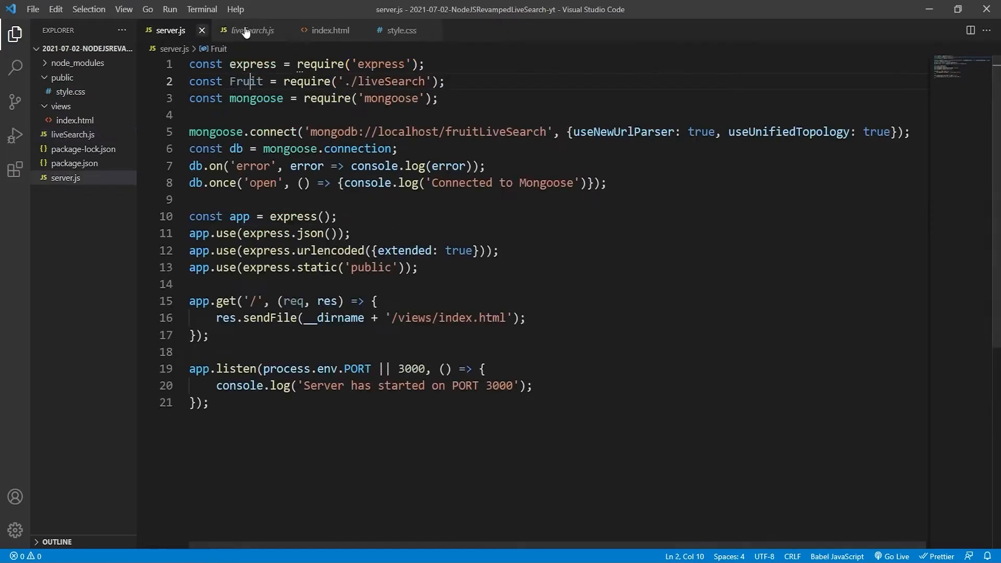
click(282, 31)
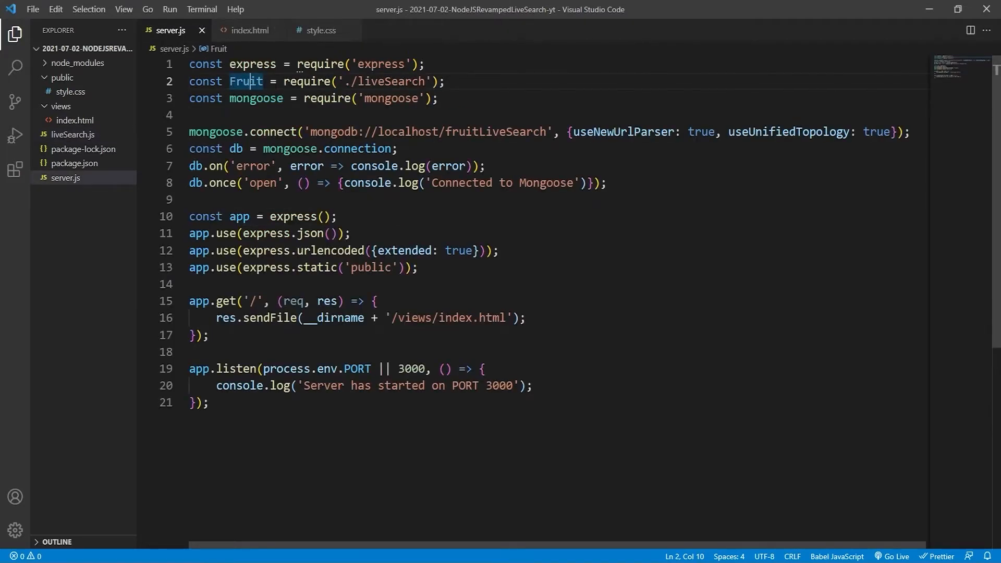
drag(607, 183, 188, 132)
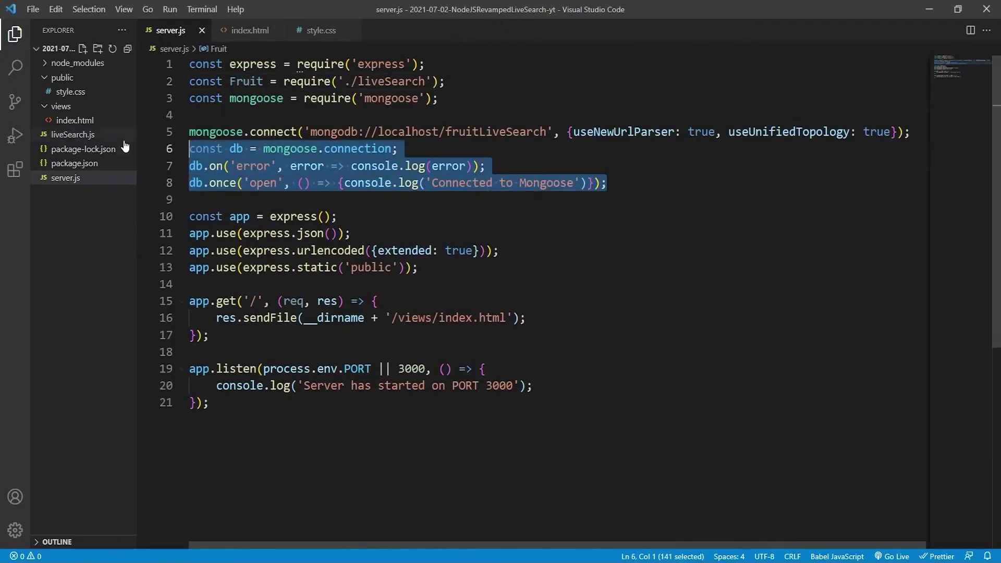
click(502, 148)
double_click(497, 131)
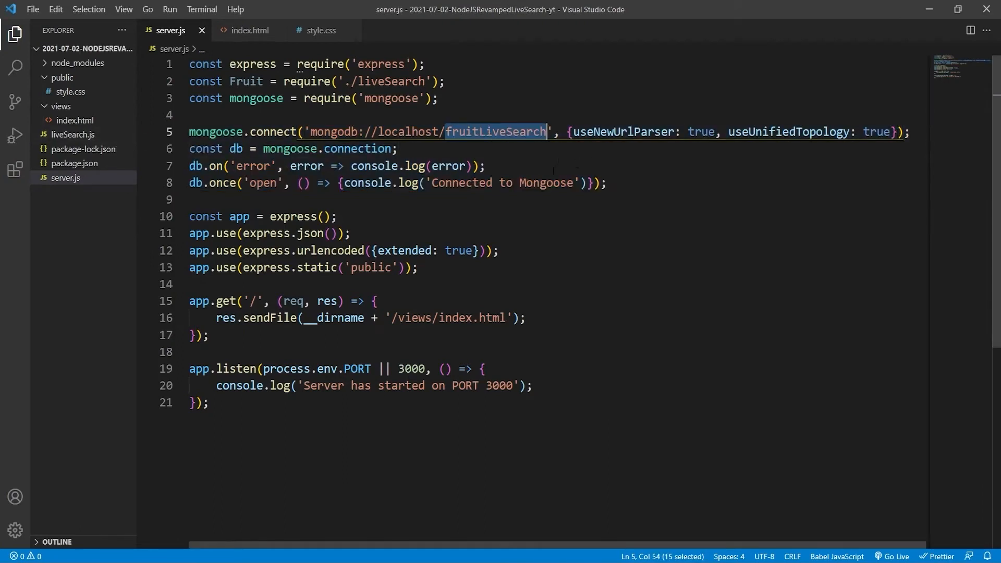
click(545, 167)
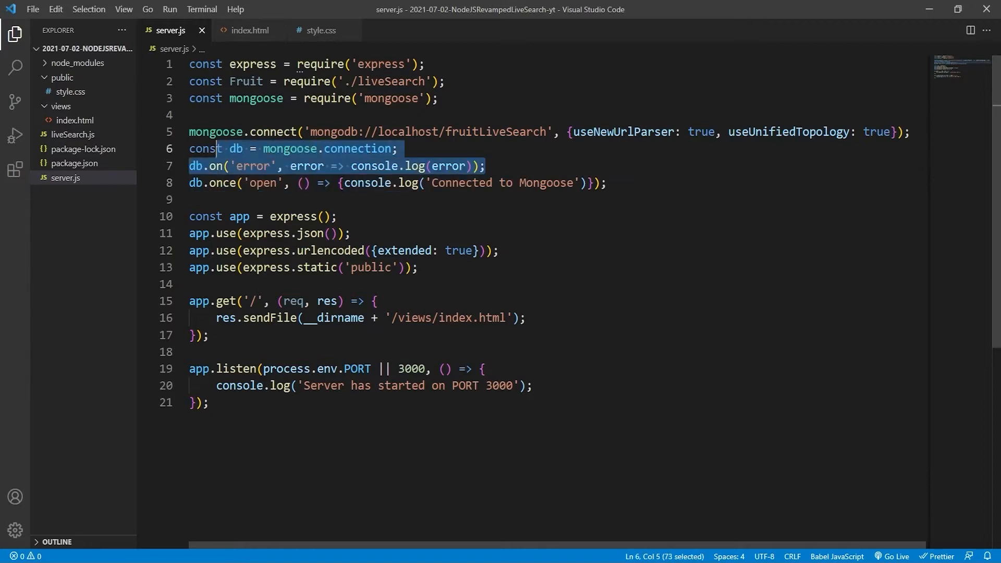
drag(670, 171, 189, 132)
click(648, 183)
scroll(594, 225, down, 1)
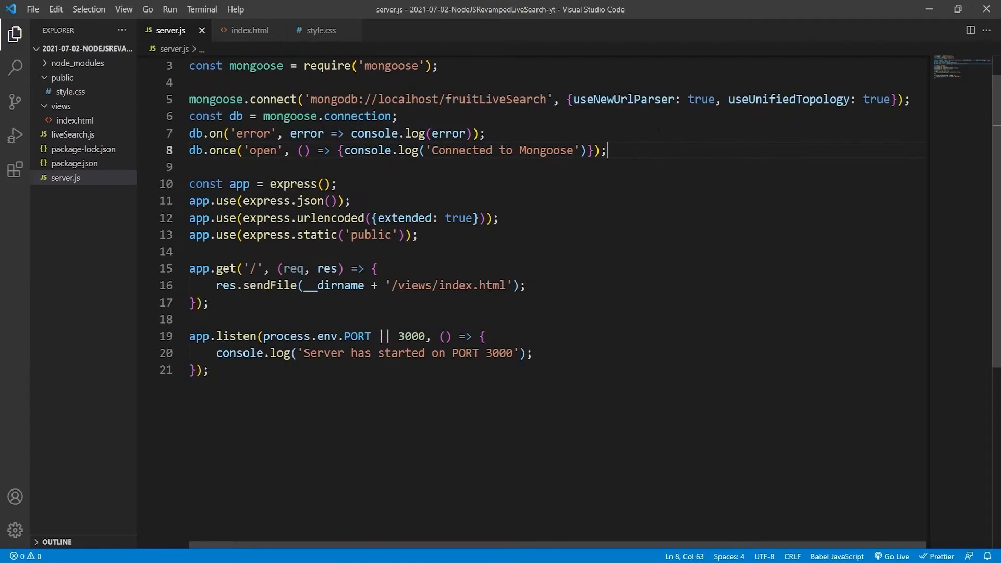
drag(569, 99, 896, 99)
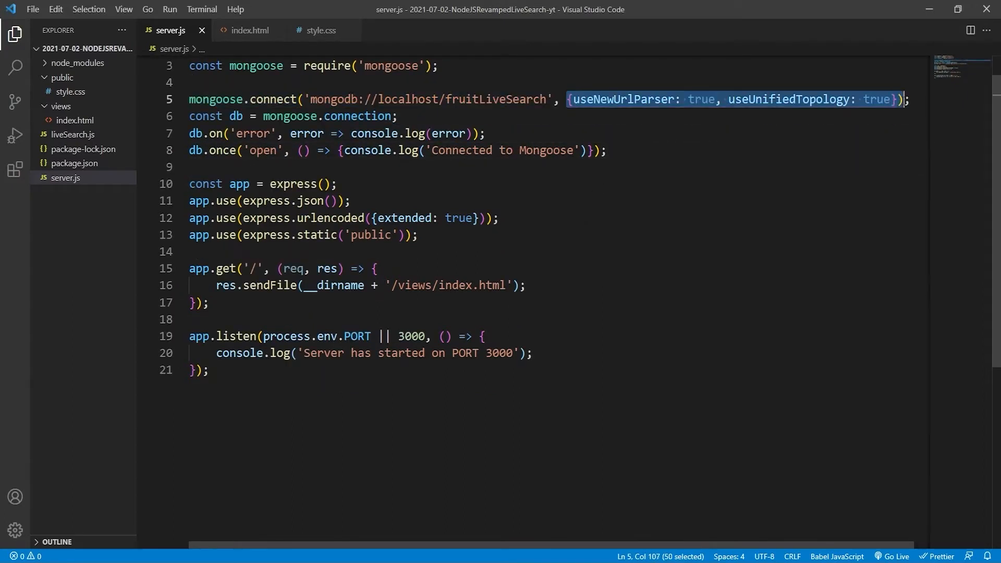
click(378, 183)
click(464, 234)
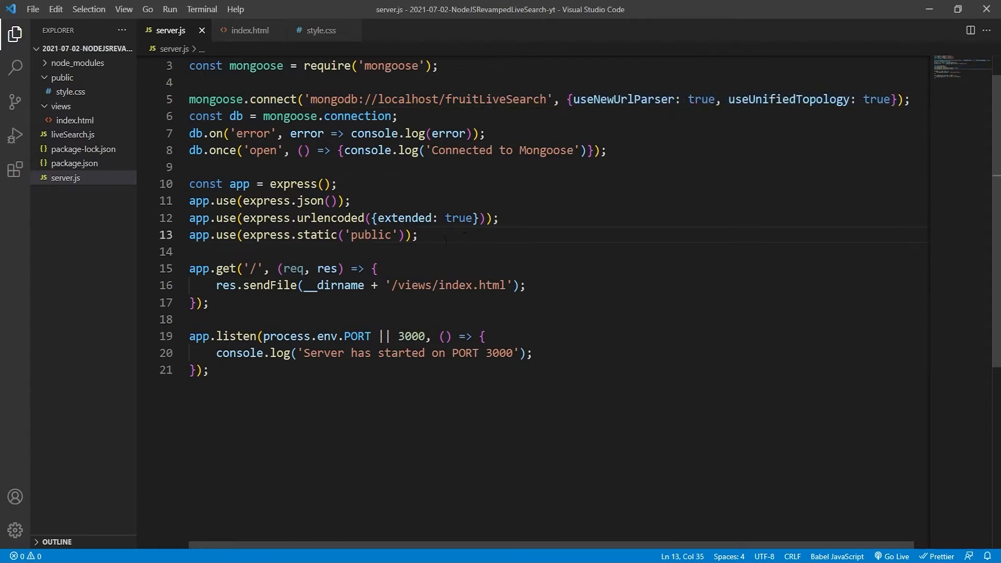
drag(339, 184, 180, 187)
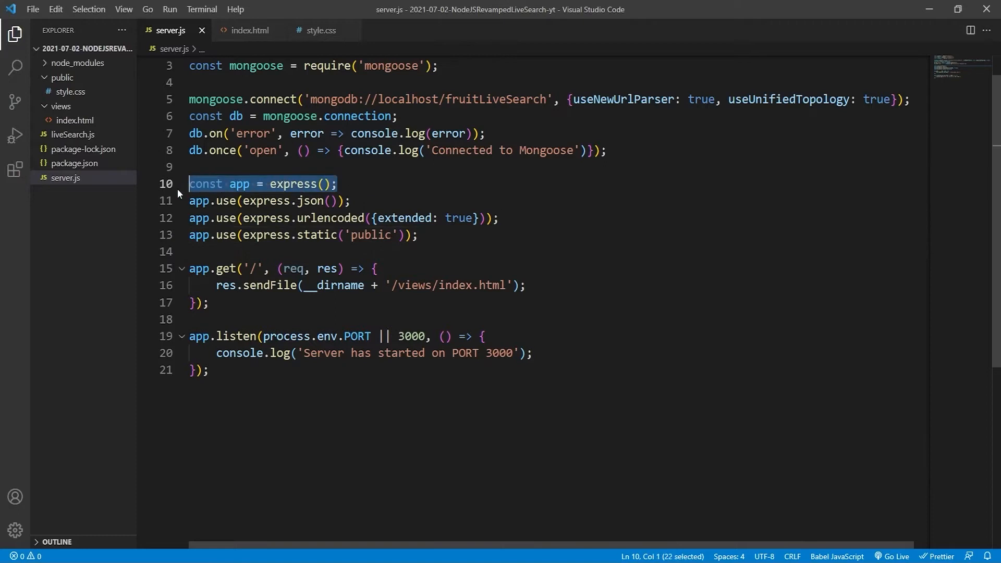
scroll(438, 234, up, 2)
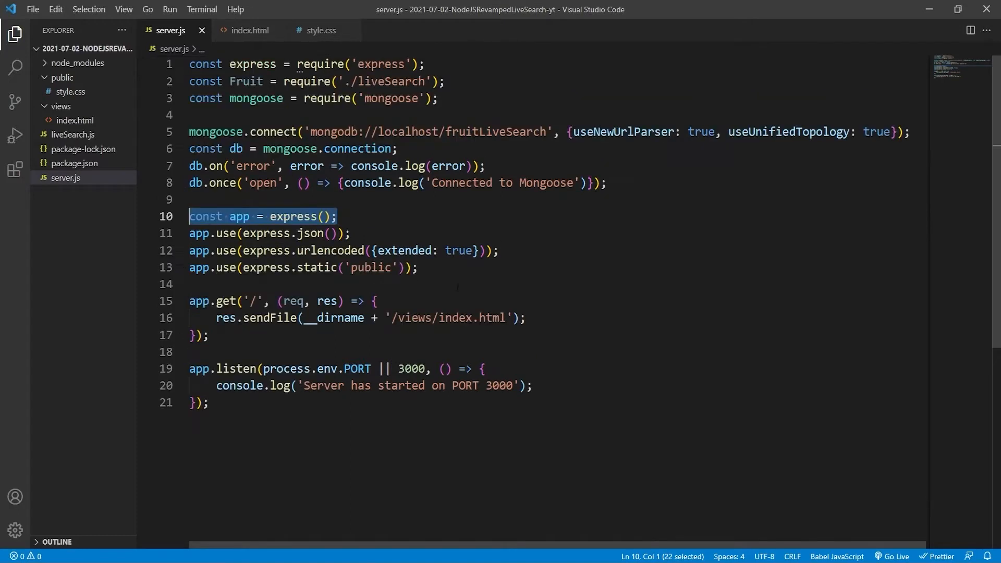
click(439, 267)
key(Up)
key(Up)
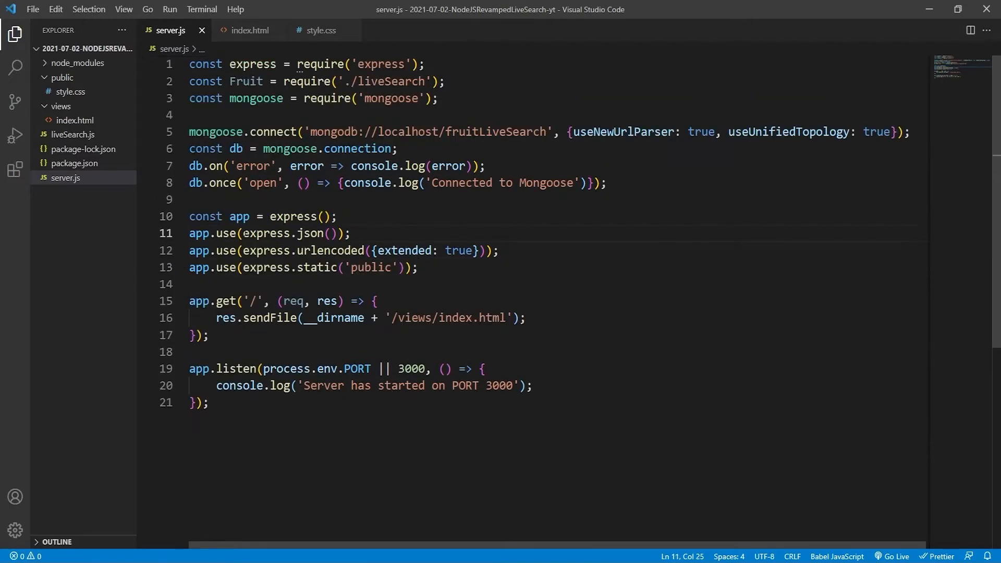
drag(243, 233, 339, 233)
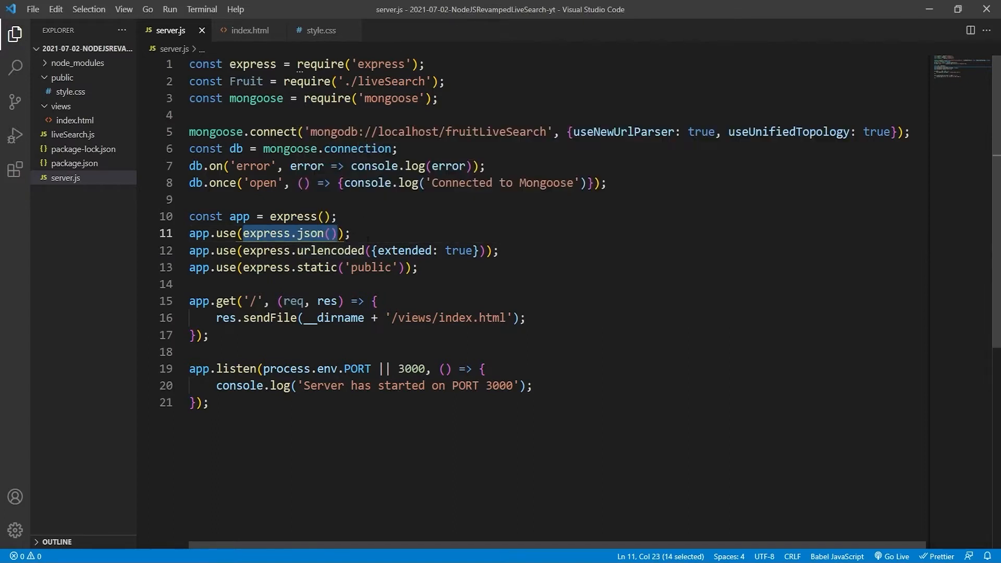
key(Left)
key(Left)
key(Left)
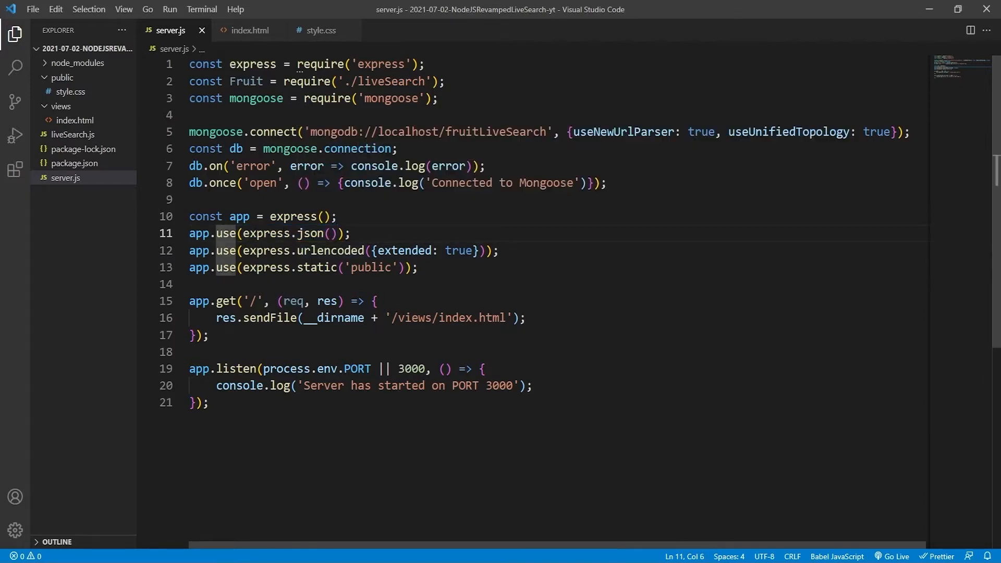
drag(394, 233, 166, 235)
drag(520, 251, 173, 249)
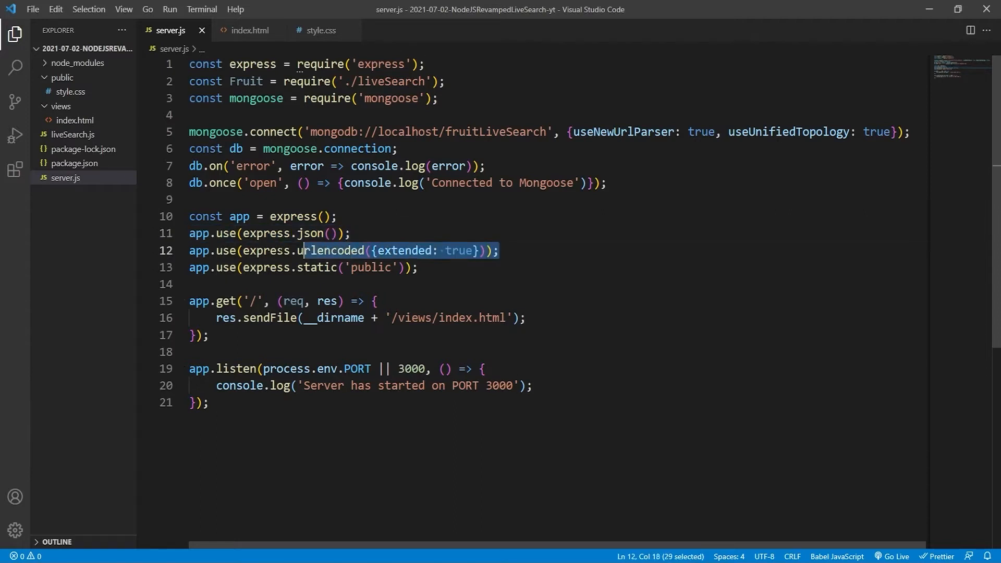
click(520, 252)
drag(520, 252, 185, 252)
click(323, 250)
drag(419, 268, 174, 265)
click(318, 268)
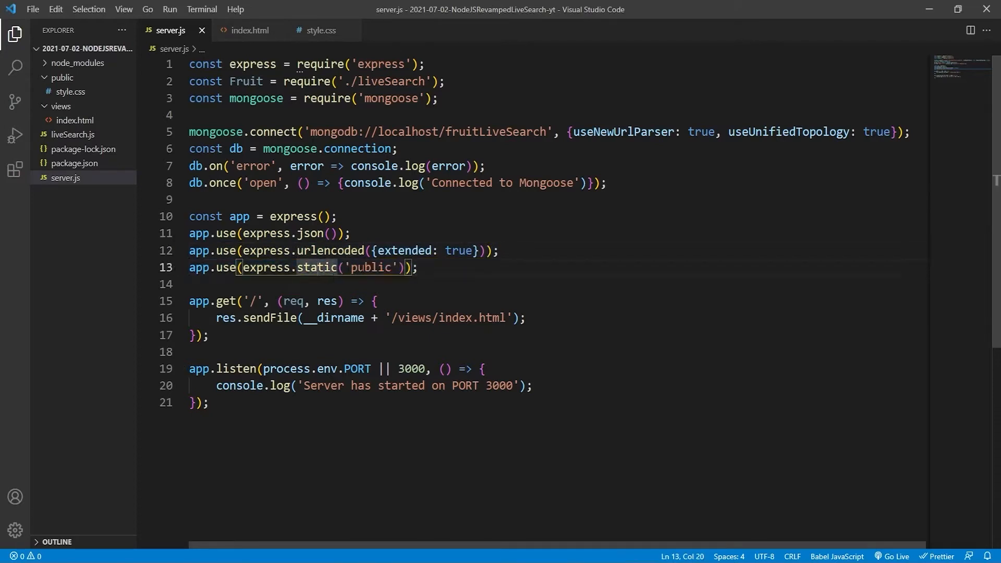
click(358, 268)
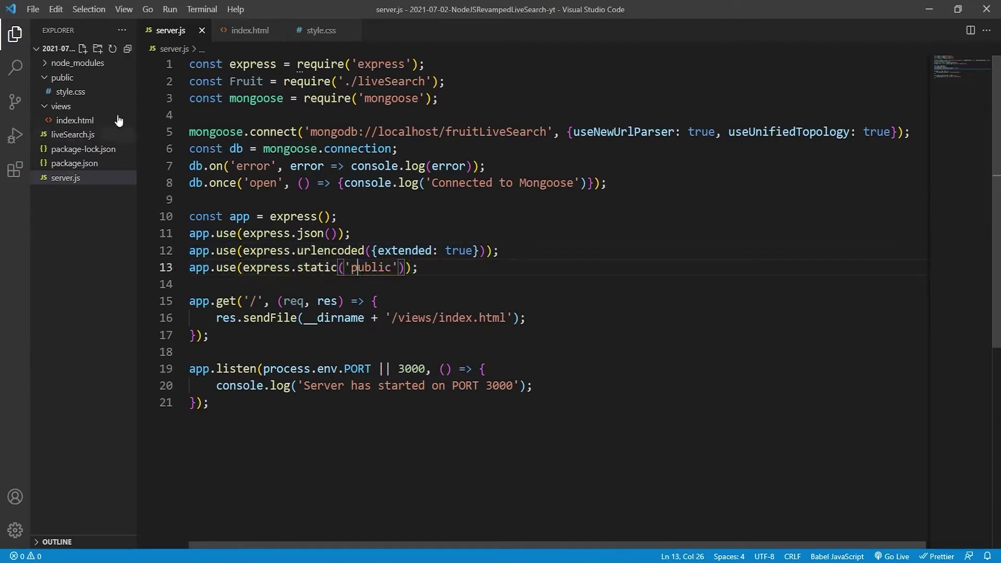
click(62, 78)
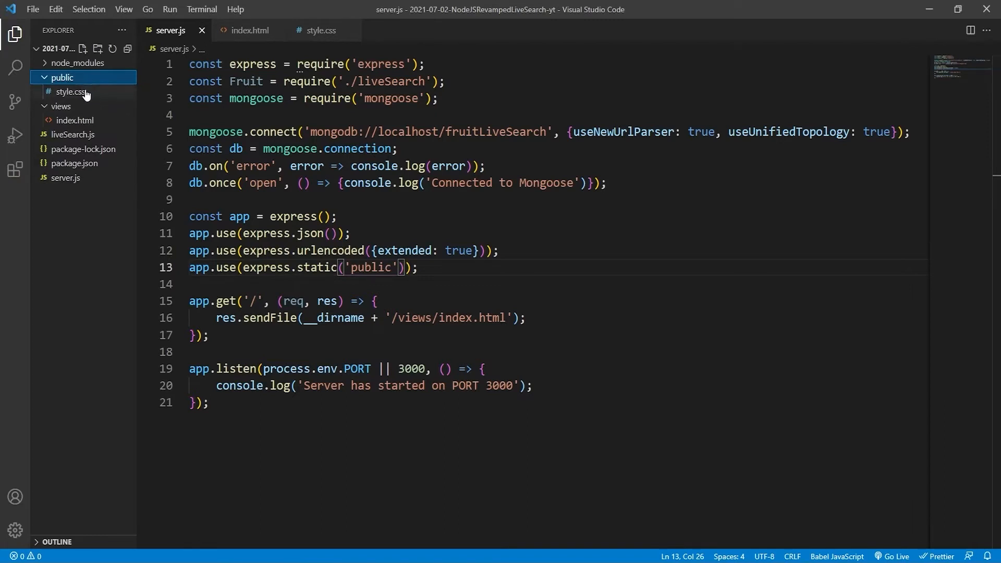
triple_click(372, 267)
click(252, 335)
drag(252, 332, 152, 302)
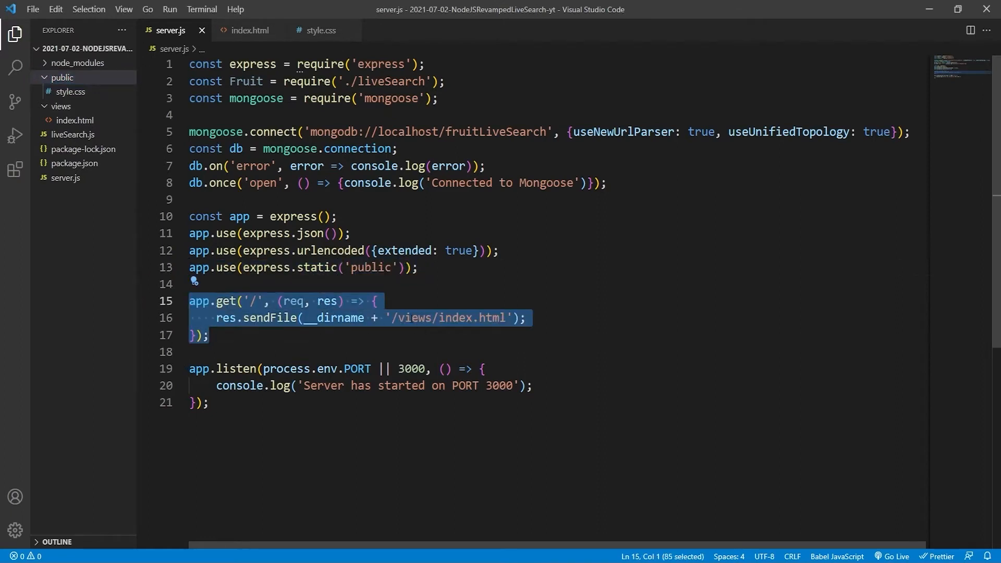
click(426, 319)
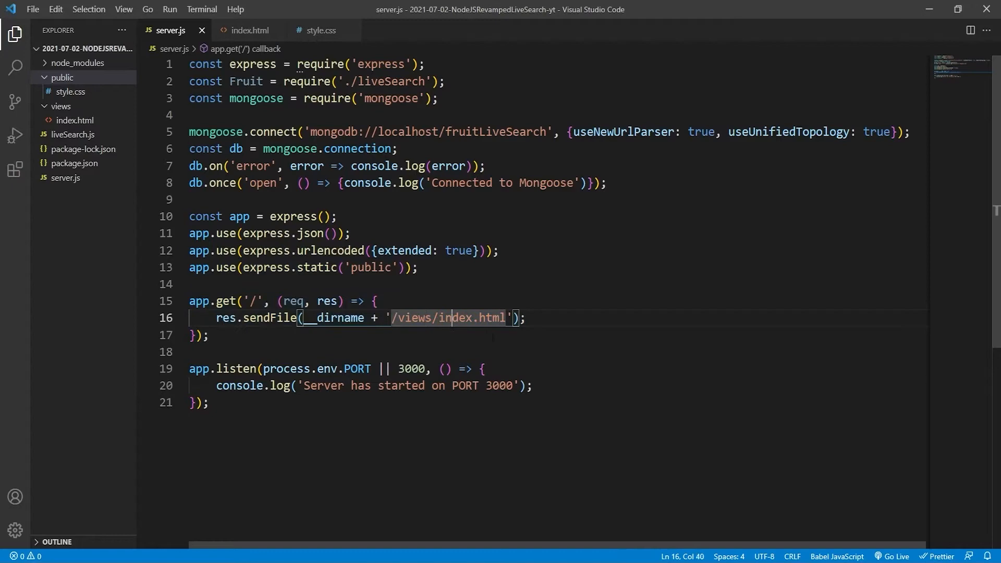
drag(472, 318, 466, 319)
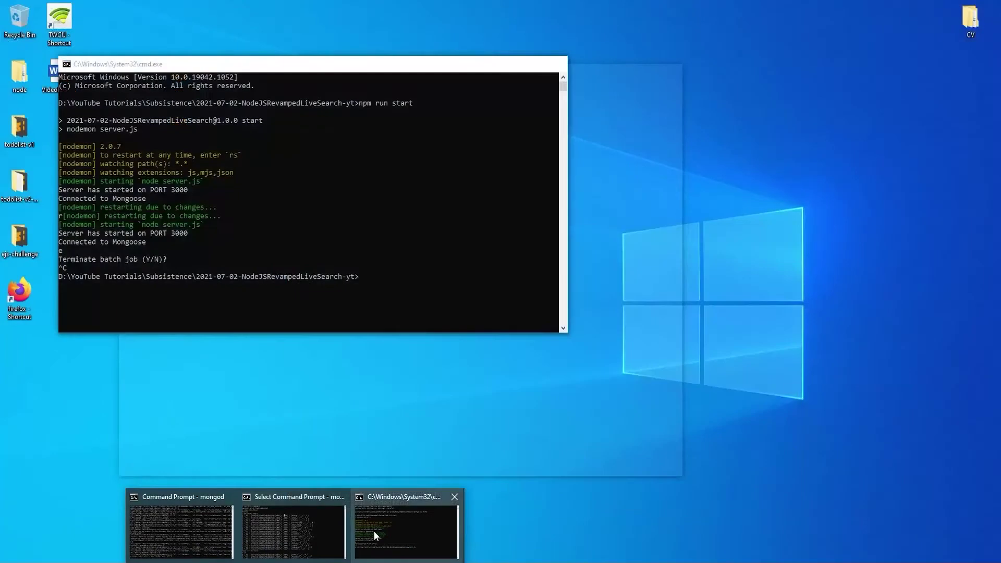
Run npm run start in the command window and check the start script in package.json.
click(374, 532)
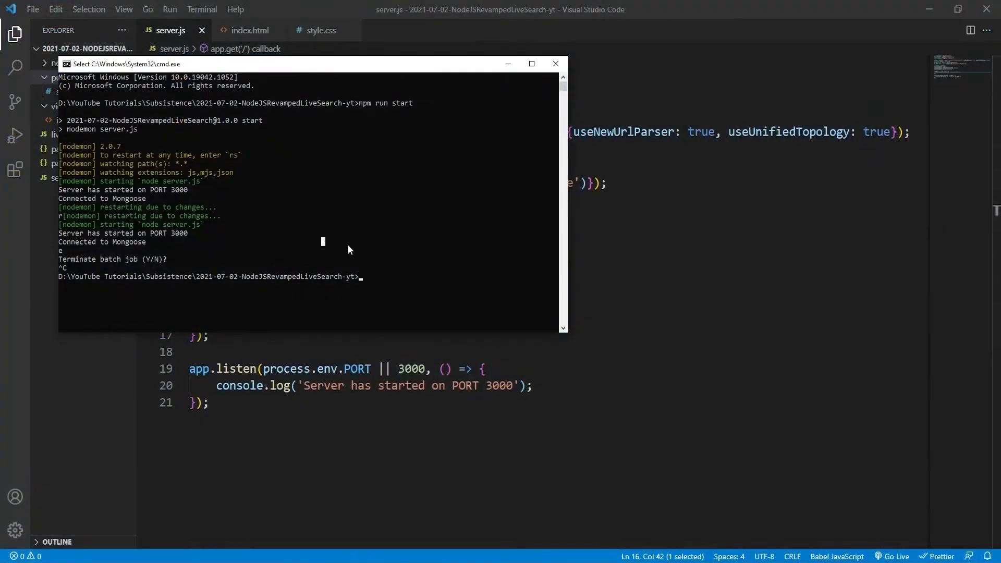
text(npm run start)
key(Return)
click(328, 439)
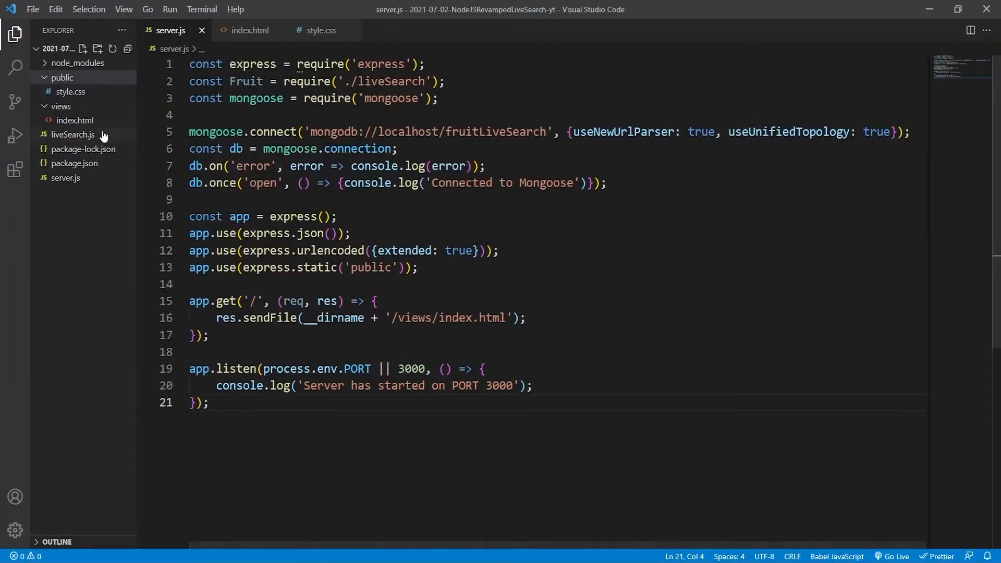
click(74, 164)
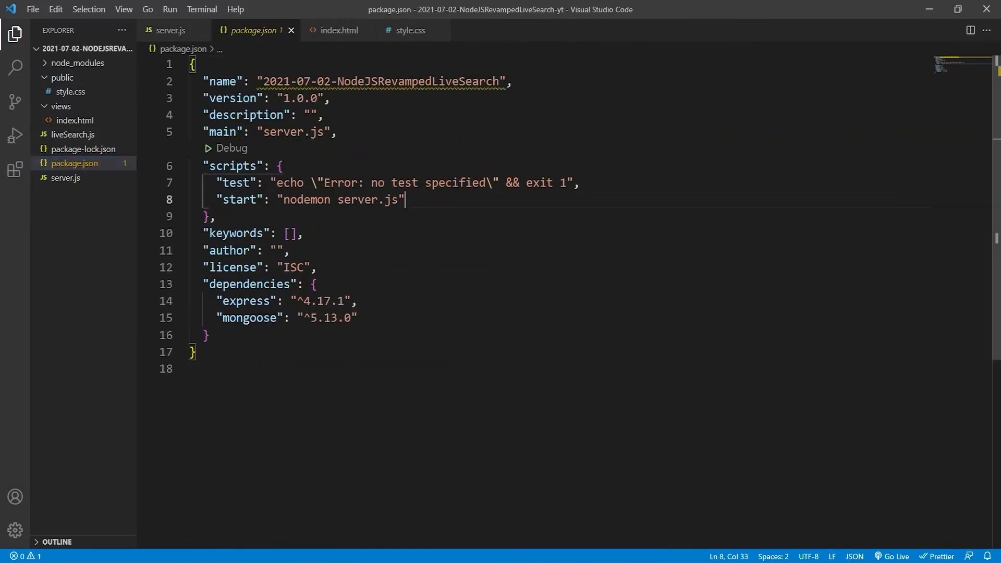
drag(405, 200, 196, 200)
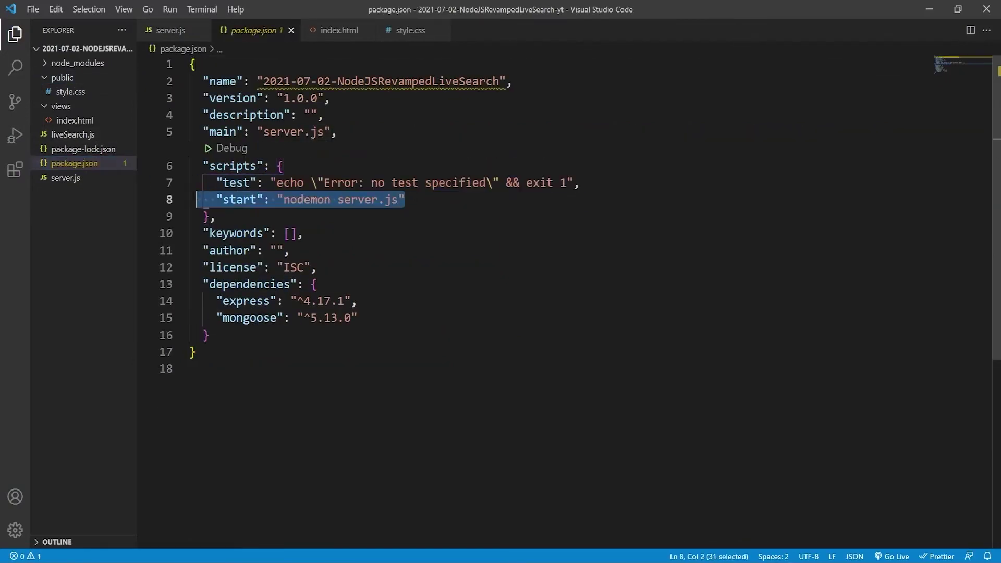
click(291, 31)
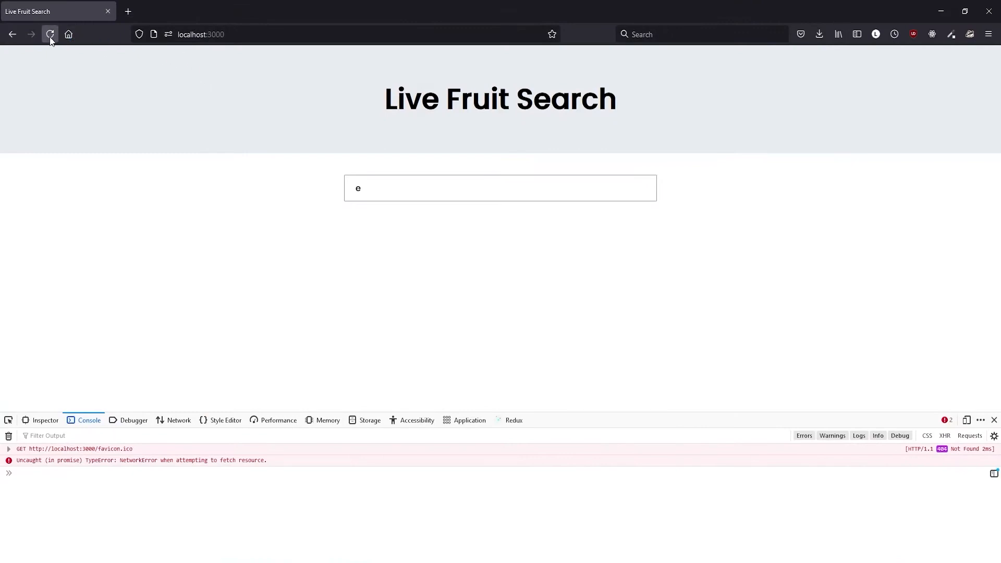
Reload localhost:3000 in Firefox, close dev tools, and clear the search box.
click(49, 37)
click(51, 35)
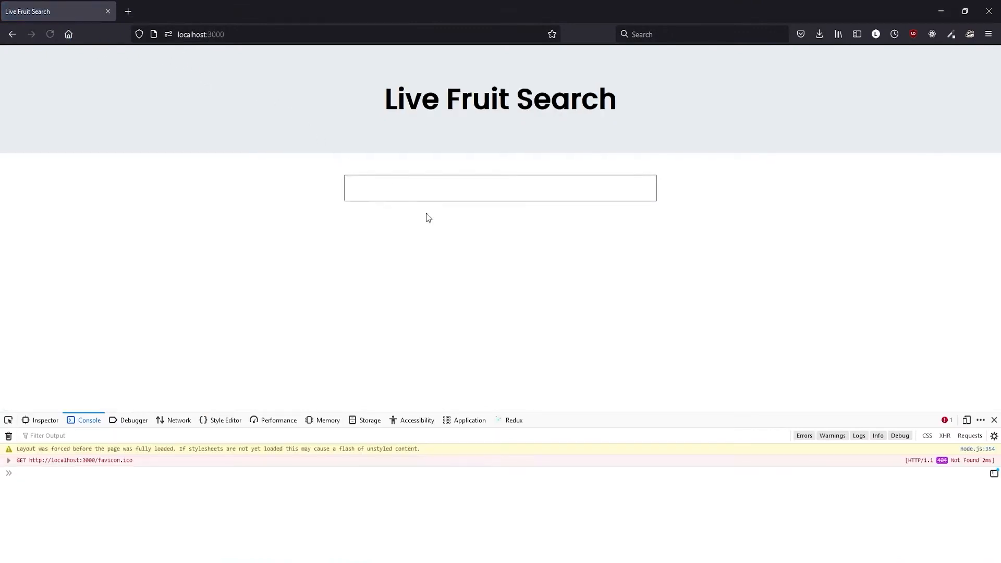
click(994, 421)
click(446, 194)
text(gfgfsgdf)
key(ctrl+a)
key(BackSpace)
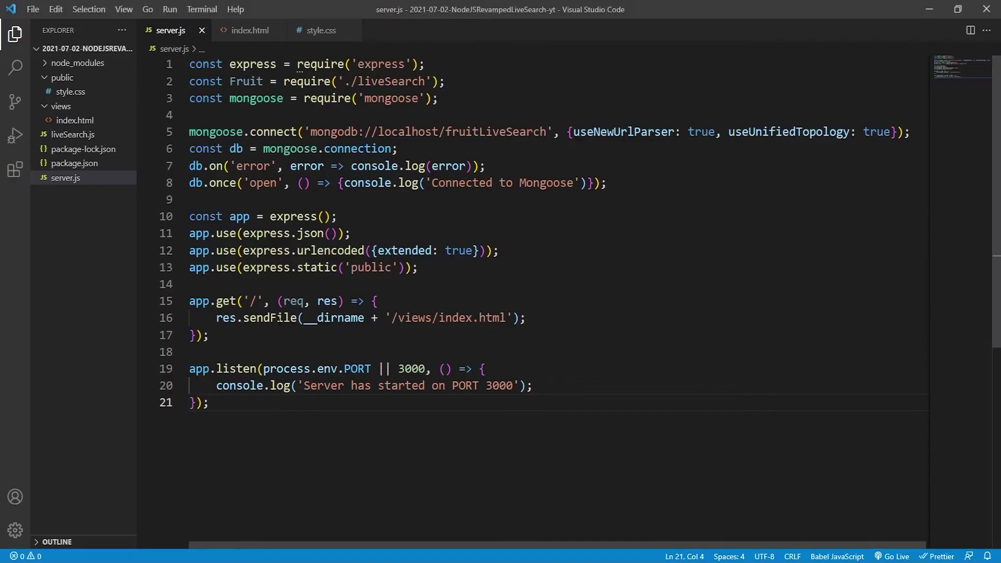
click(270, 318)
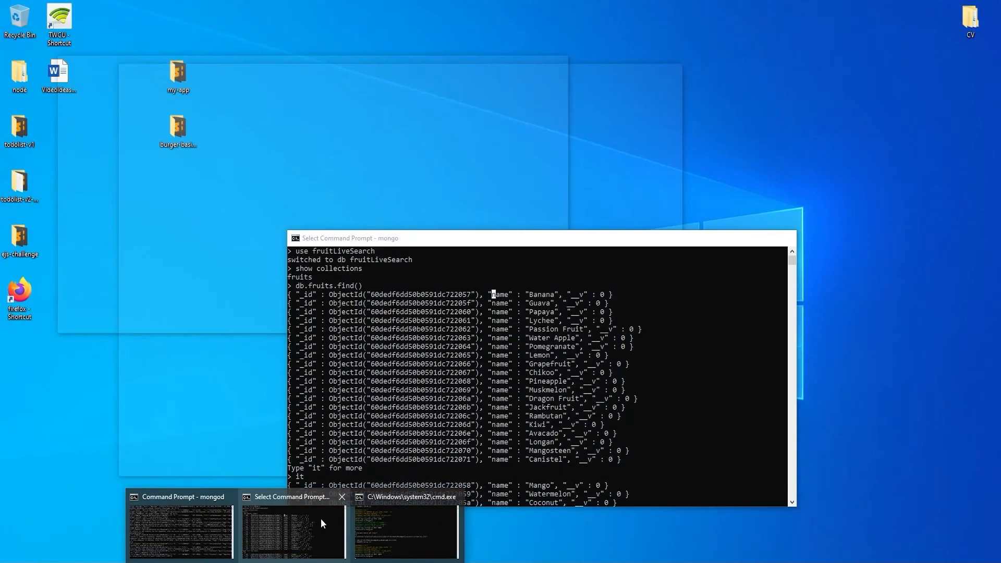
In the mongo shell, clear the screen, use fruitLiveSearch and show its collections.
click(321, 519)
scroll(442, 408, down, 3)
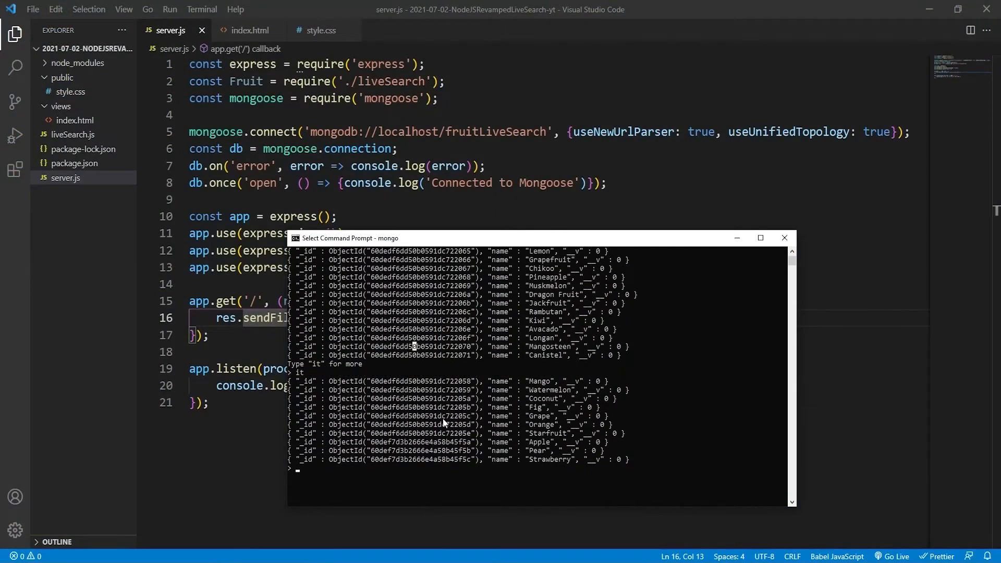
text(cls)
key(Return)
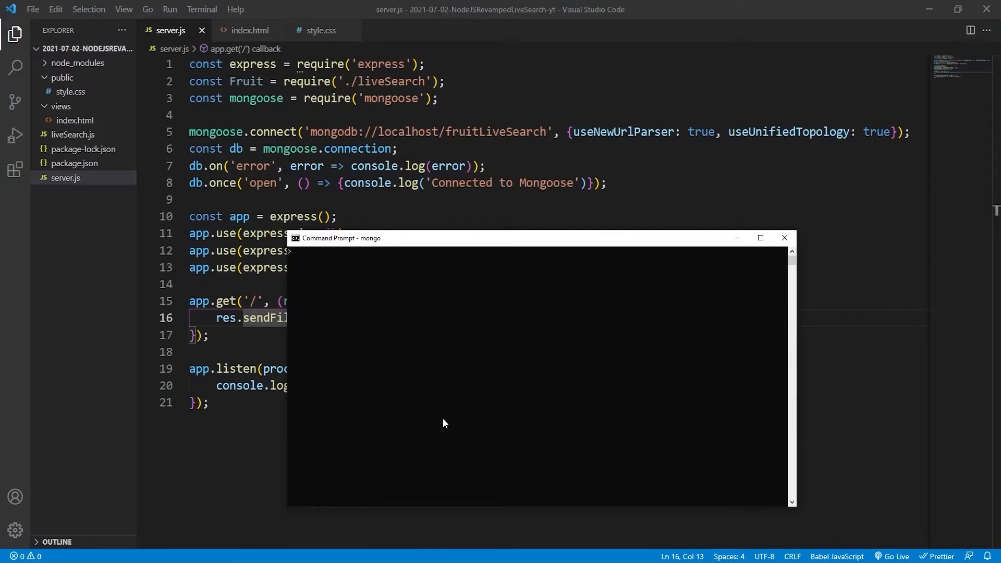
text(use fruitLiveSearch)
key(Return)
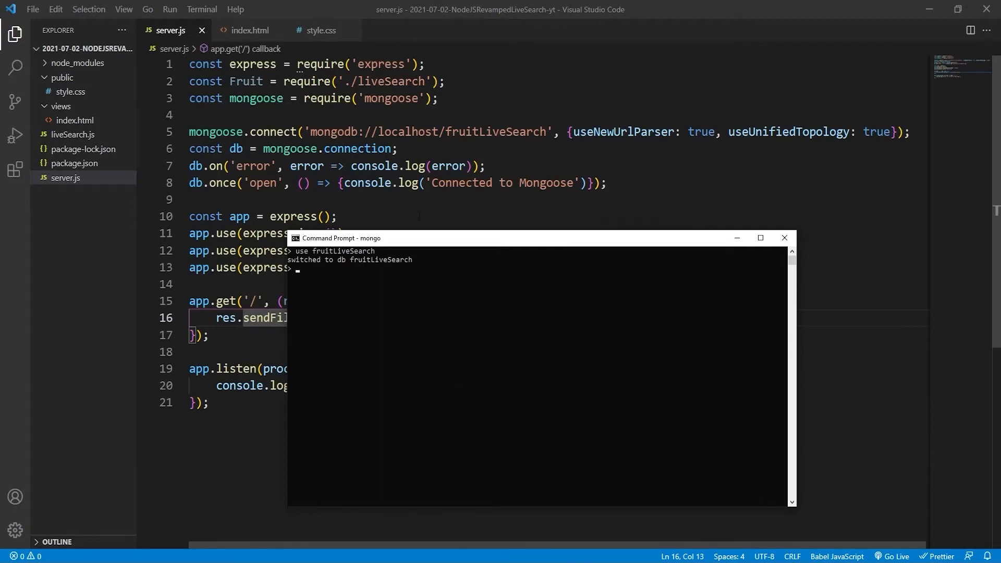
drag(392, 238, 365, 195)
click(361, 237)
text(show collections)
key(Return)
text(db)
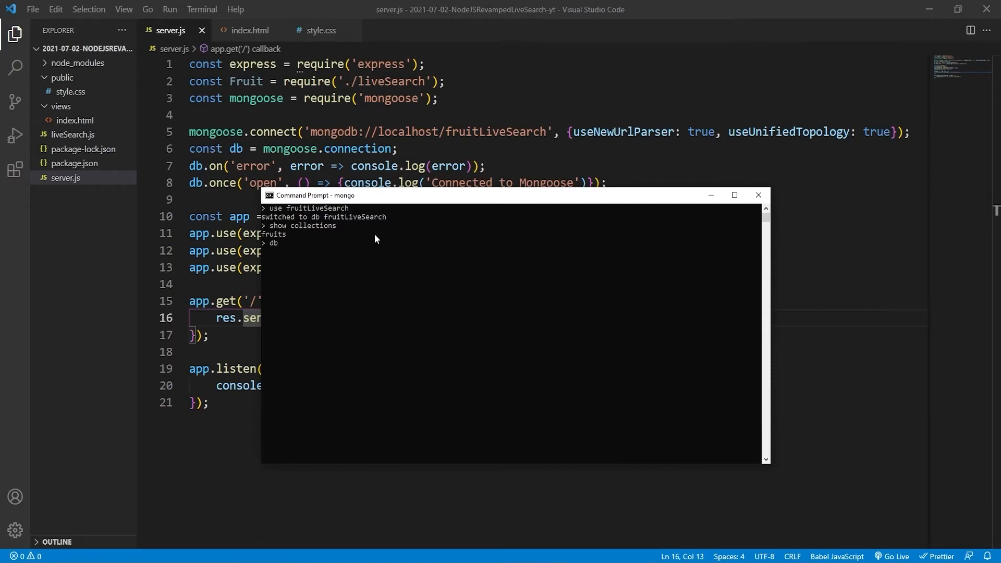
text(.fruits.find())
List all fruits documents with db.fruits.find(), page through more, then minimize the shell.
key(Return)
drag(665, 400, 245, 251)
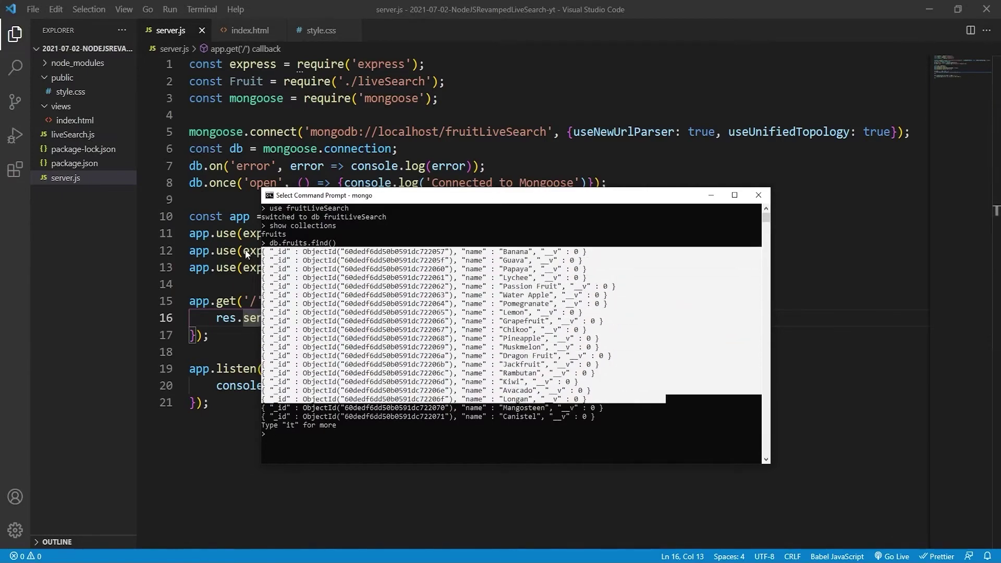
click(476, 279)
text(it)
key(Return)
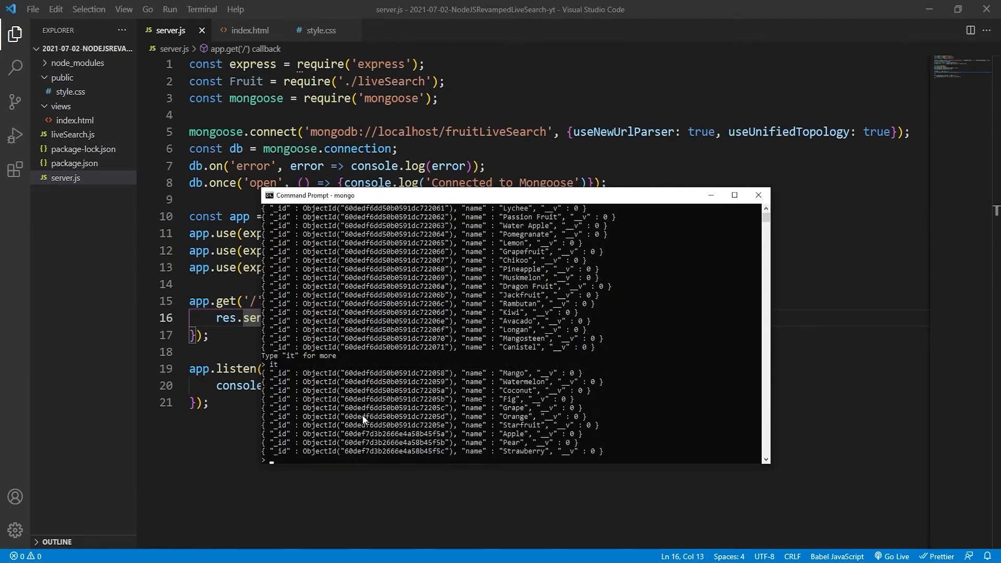
drag(633, 433, 400, 368)
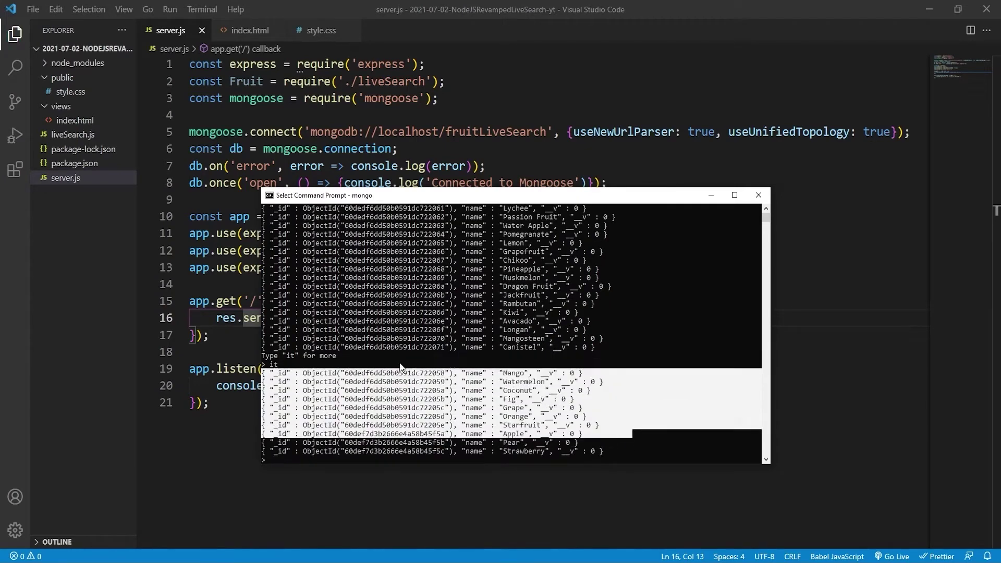
click(475, 327)
scroll(588, 370, up, 2)
mouse_move(629, 391)
mouse_down()
mouse_move(343, 287)
mouse_move(663, 332)
mouse_up()
click(667, 329)
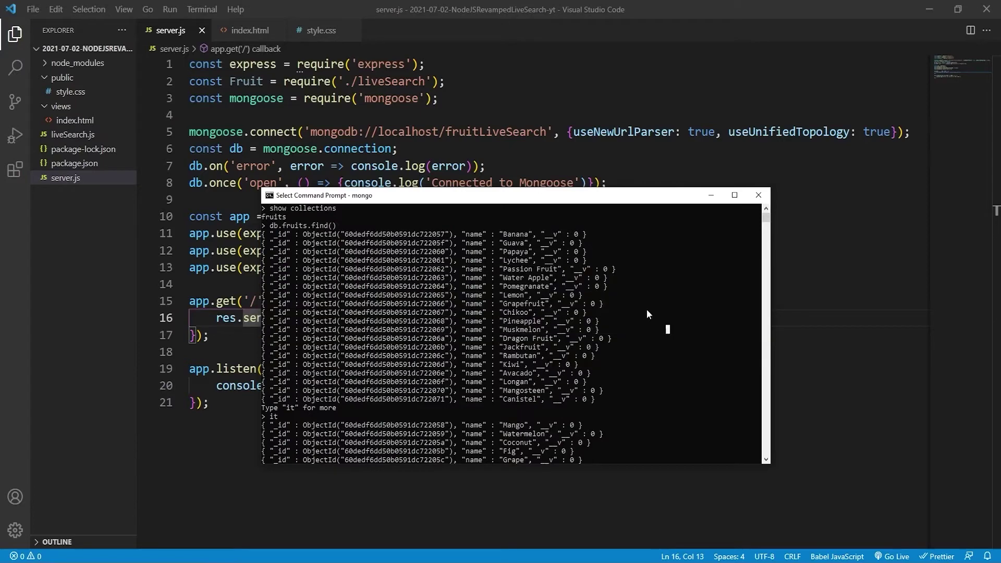
click(711, 195)
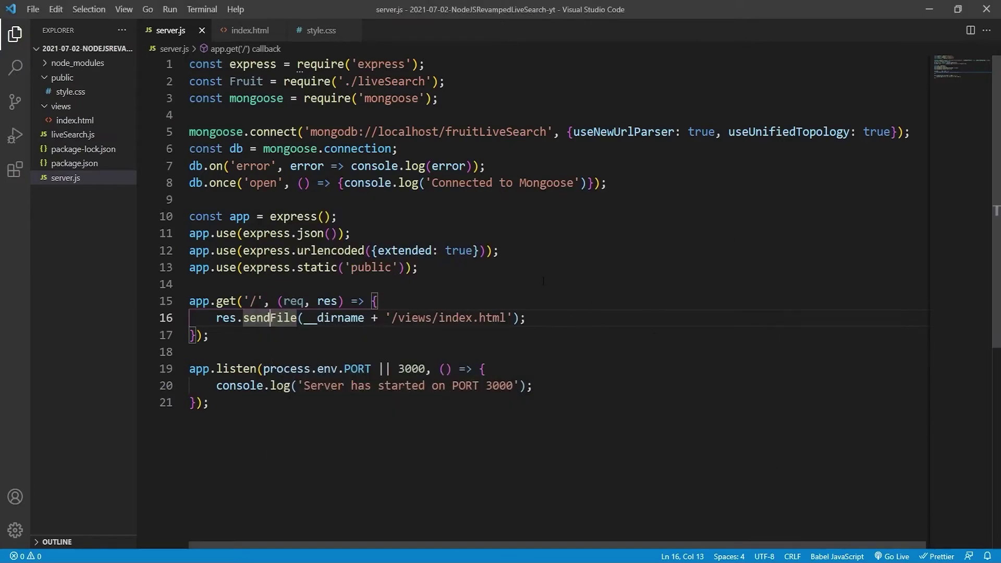
Add onkeyup="sendData(this)" to the search input in index.html and save.
click(251, 30)
scroll(329, 386, down, 1)
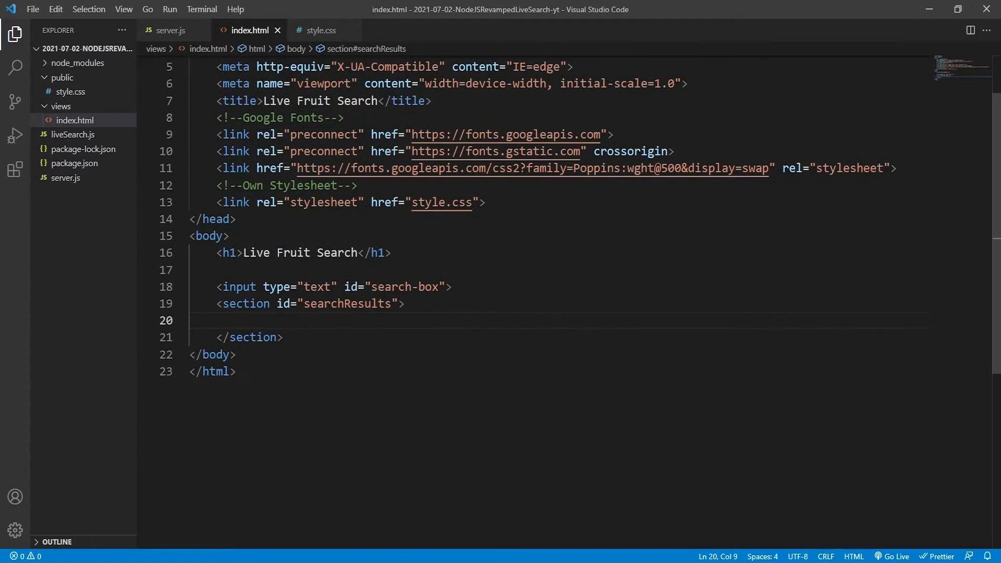
click(447, 288)
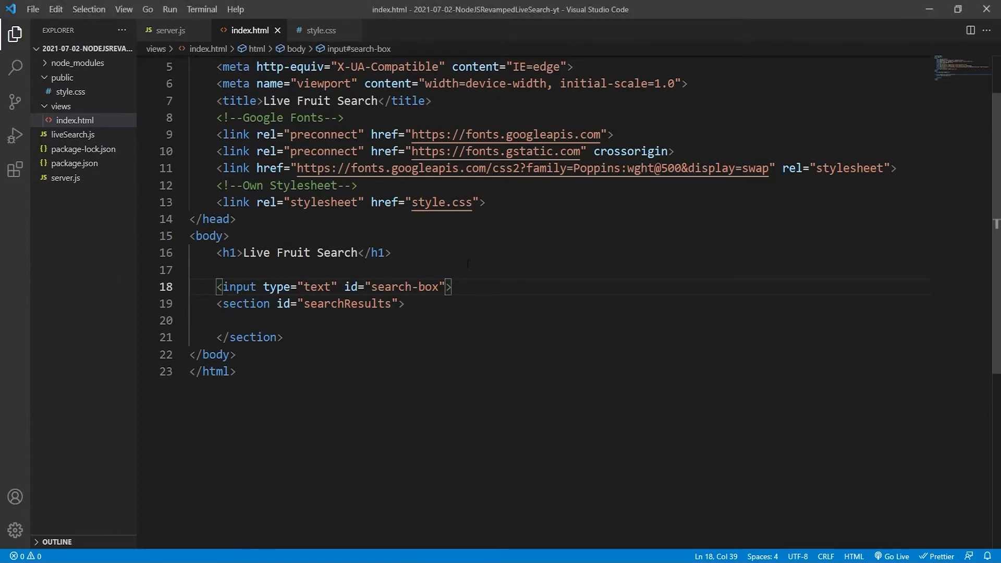
text(on)
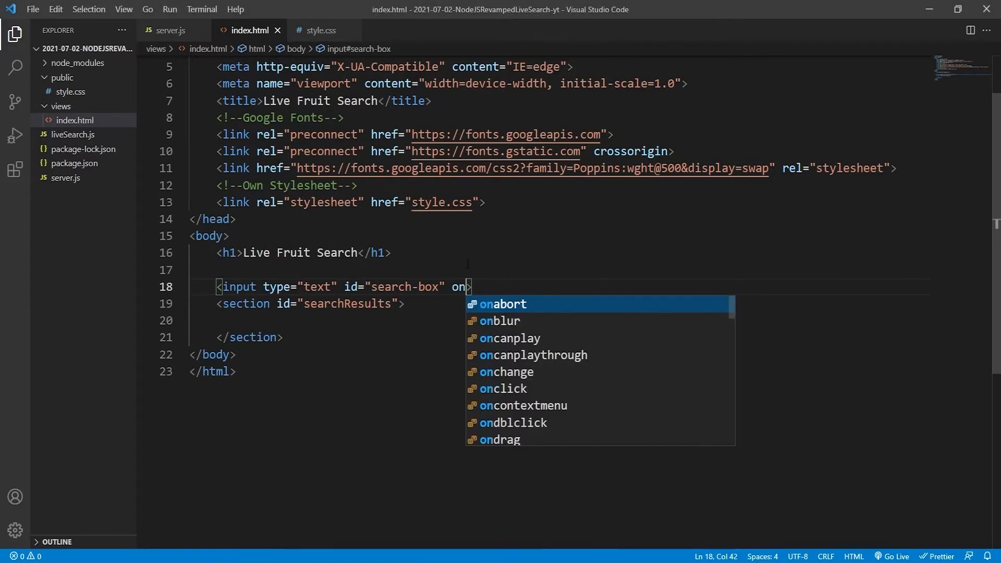
text(key)
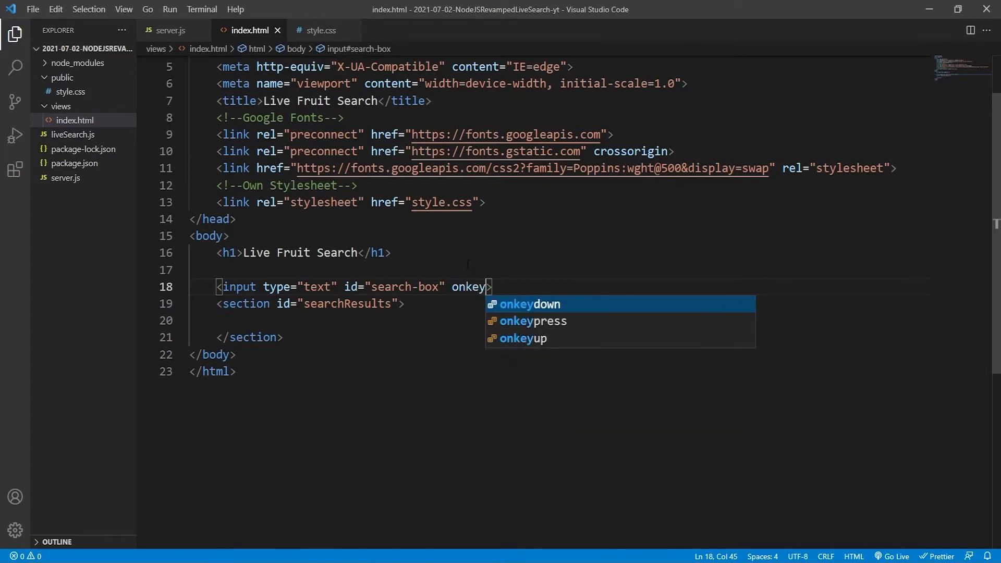
text(up=")
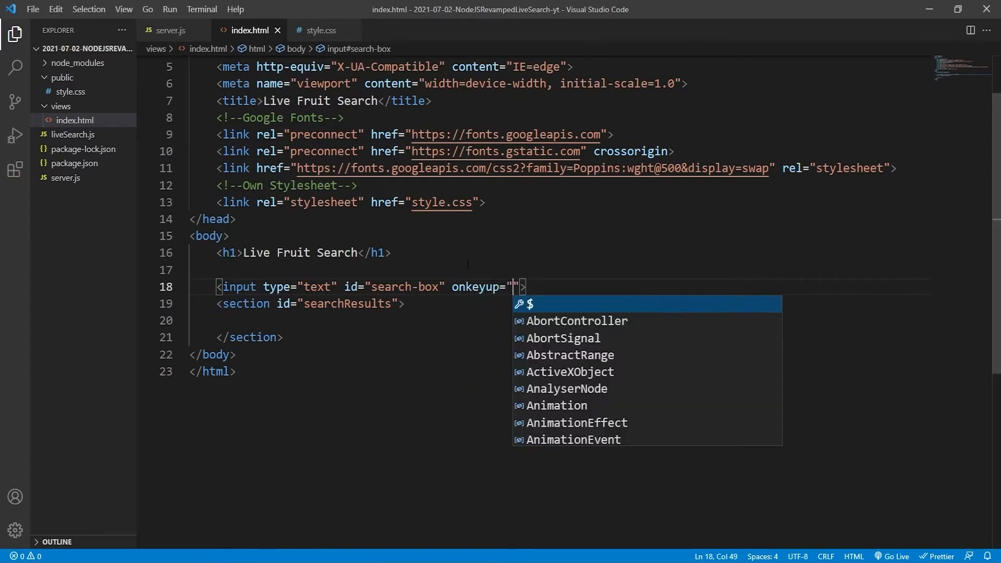
text(sendData)
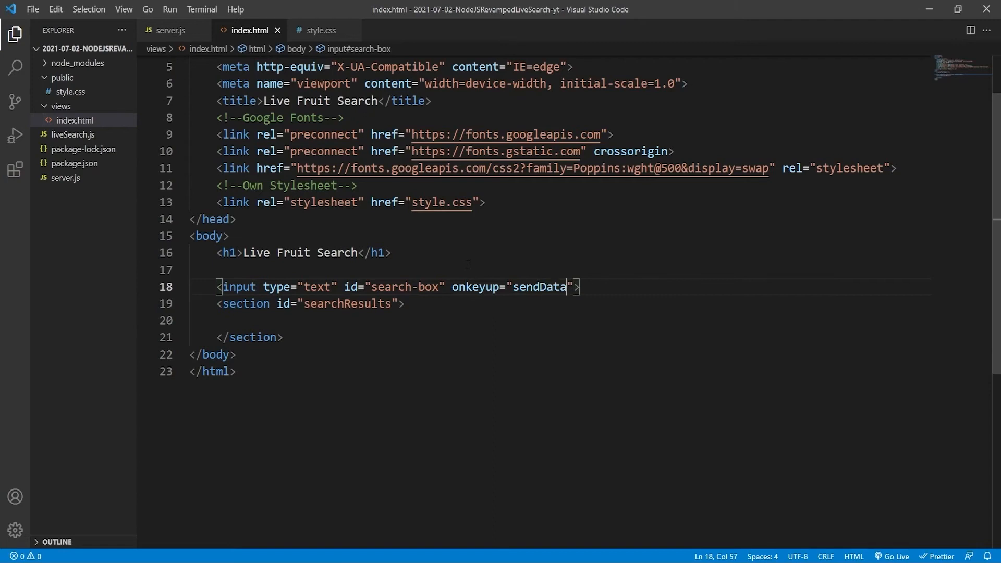
text((this))
key(ctrl+s)
double_click(587, 286)
click(243, 287)
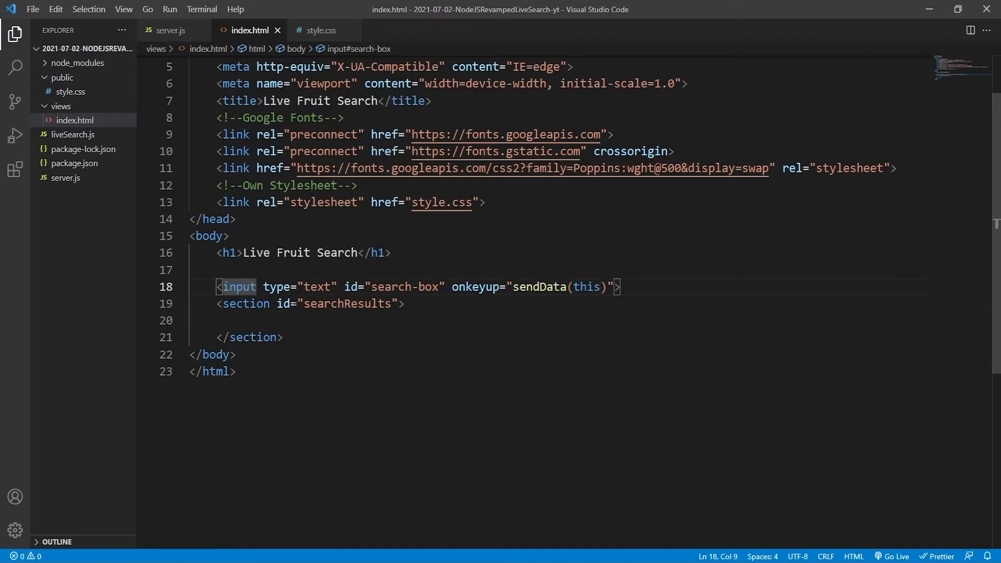
click(587, 286)
click(231, 286)
click(564, 287)
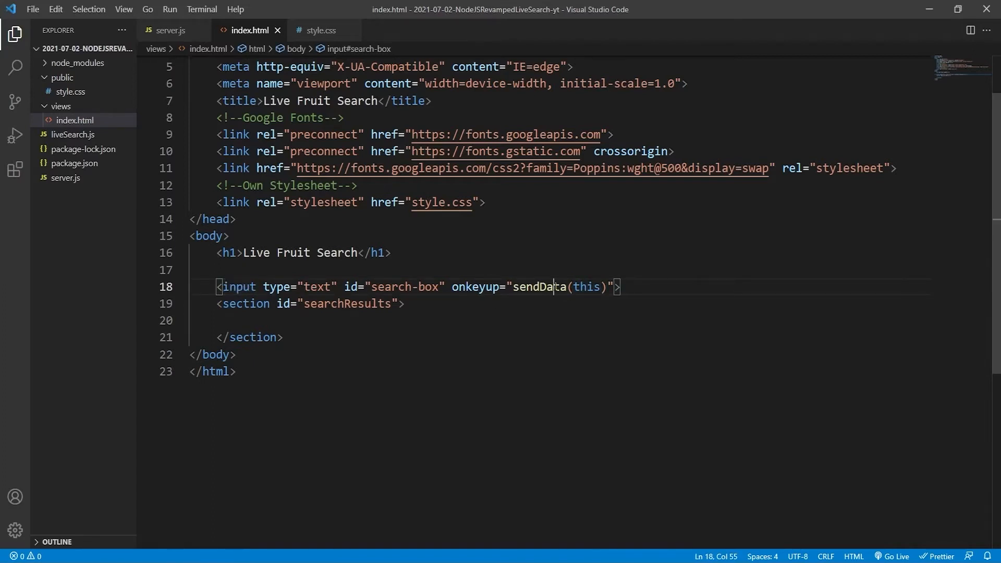
Insert an empty line after the closing results section tag.
click(448, 342)
click(230, 287)
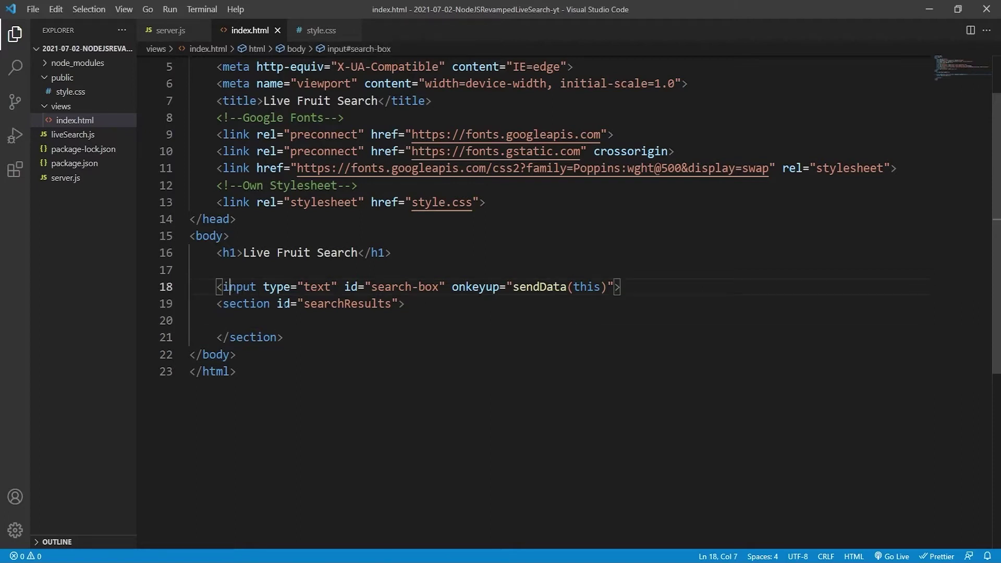
click(316, 337)
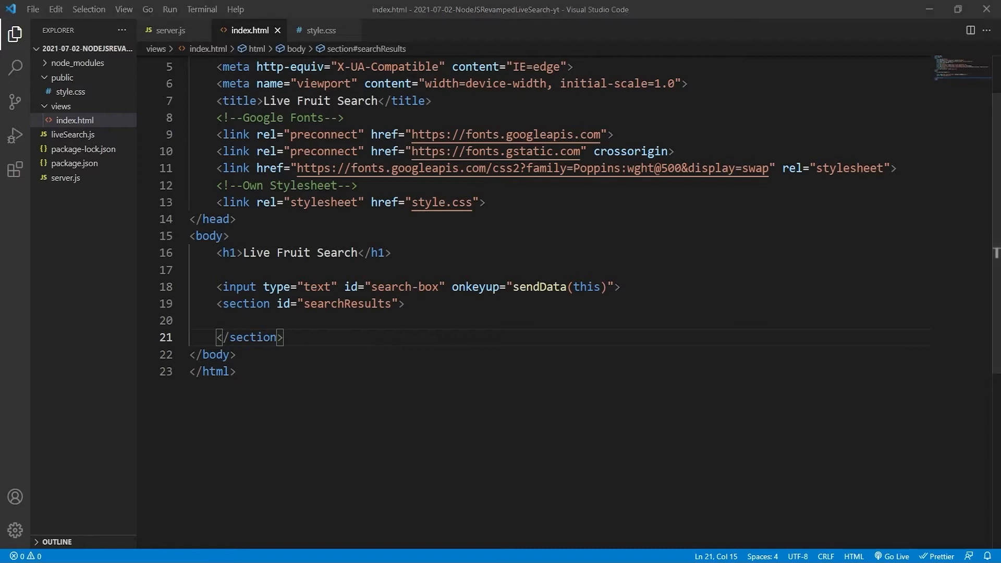
key(Return)
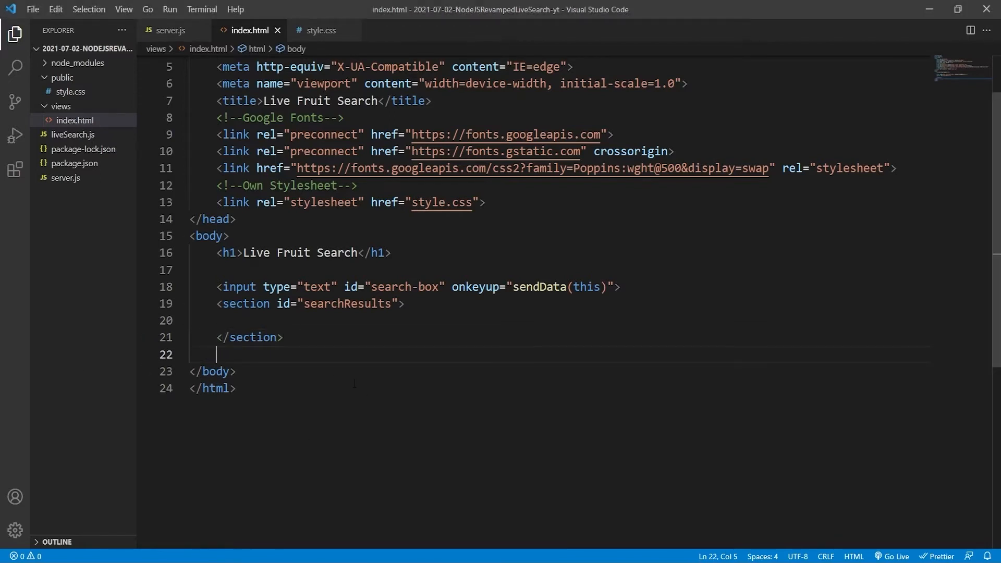
Add a script block defining function sendData(e) with an empty body.
key(Return)
text(s)
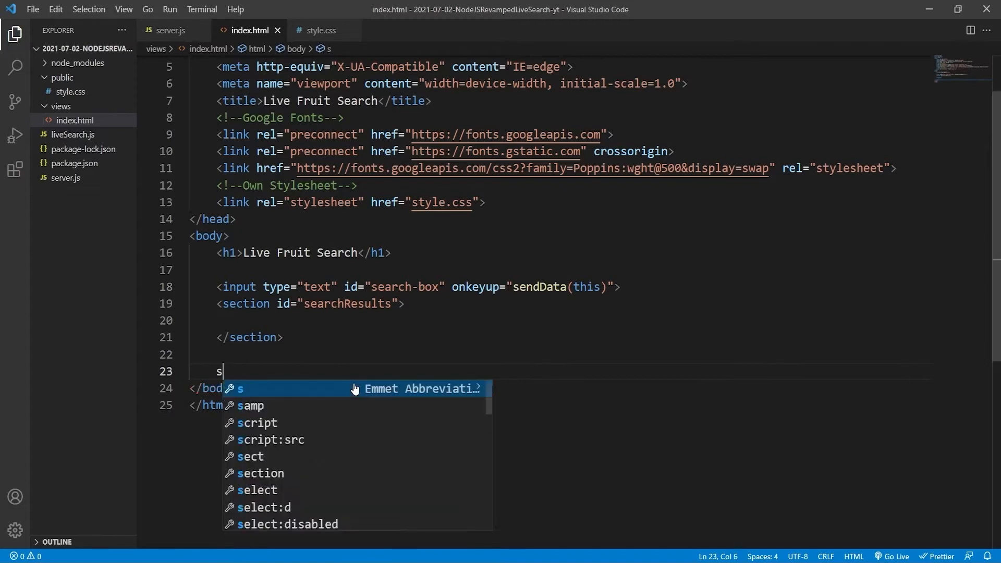
text(cr)
key(Return)
key(Return)
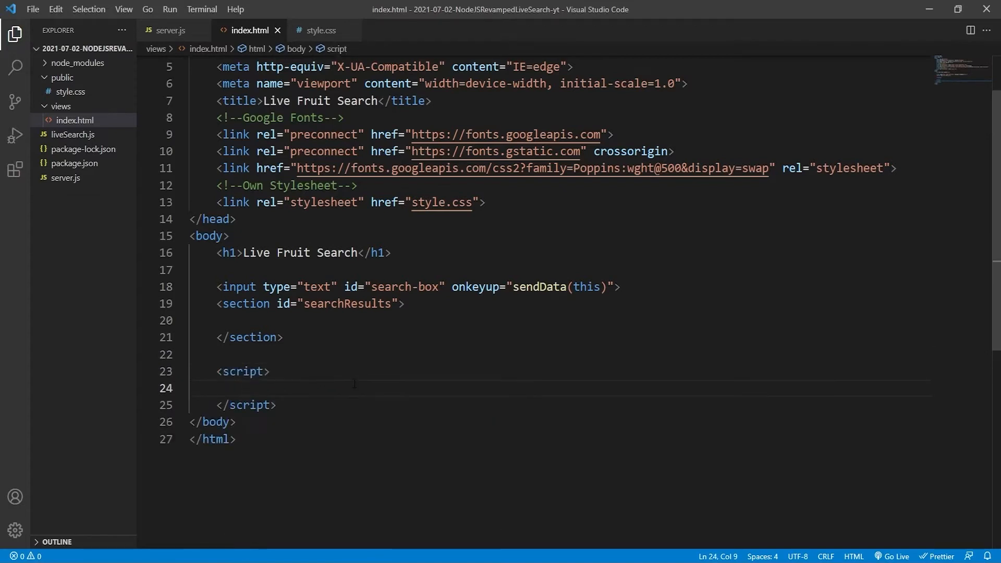
text(function sendDate)
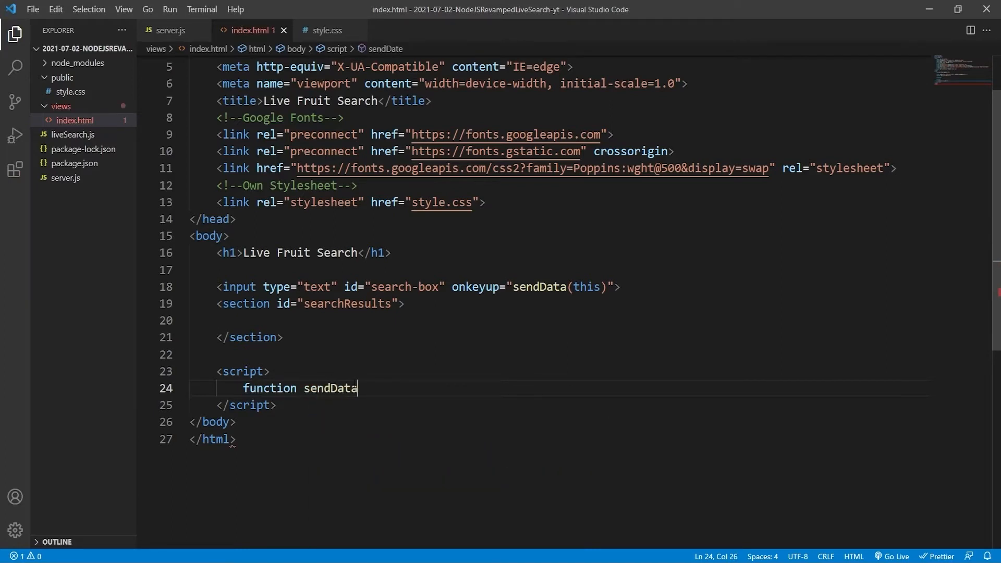
key(BackSpace)
text(a(e){)
key(Return)
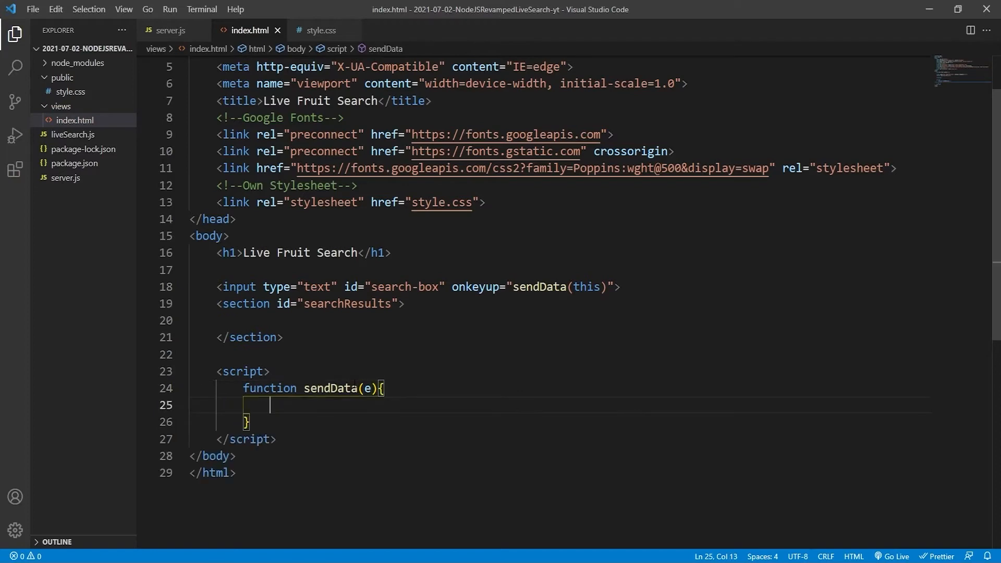
scroll(373, 345, down, 2)
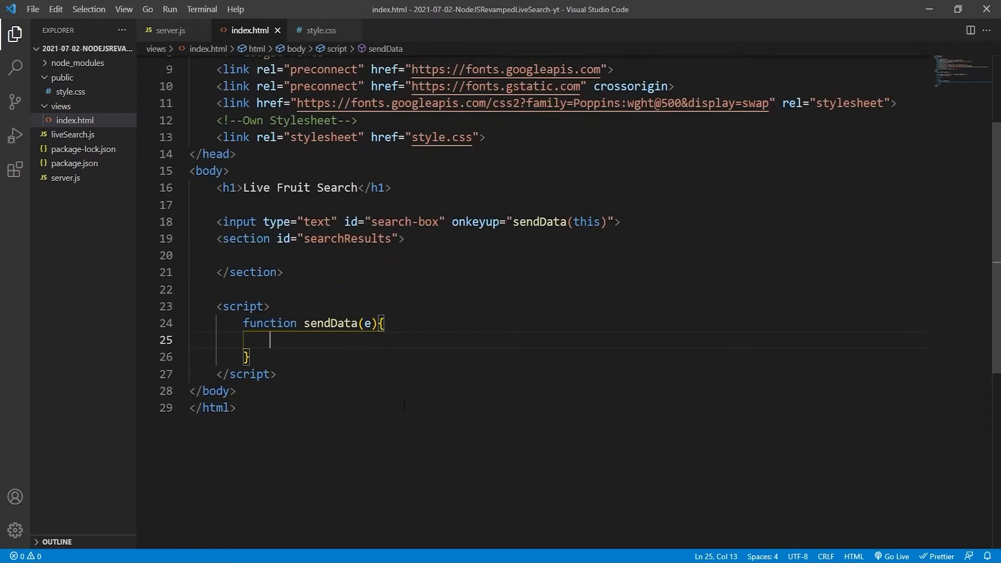
double_click(367, 323)
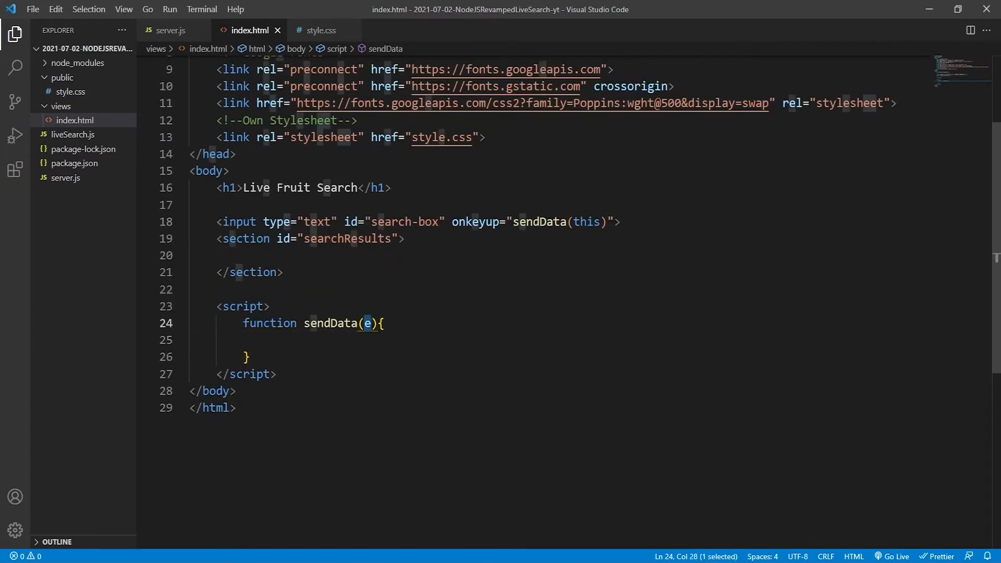
click(323, 333)
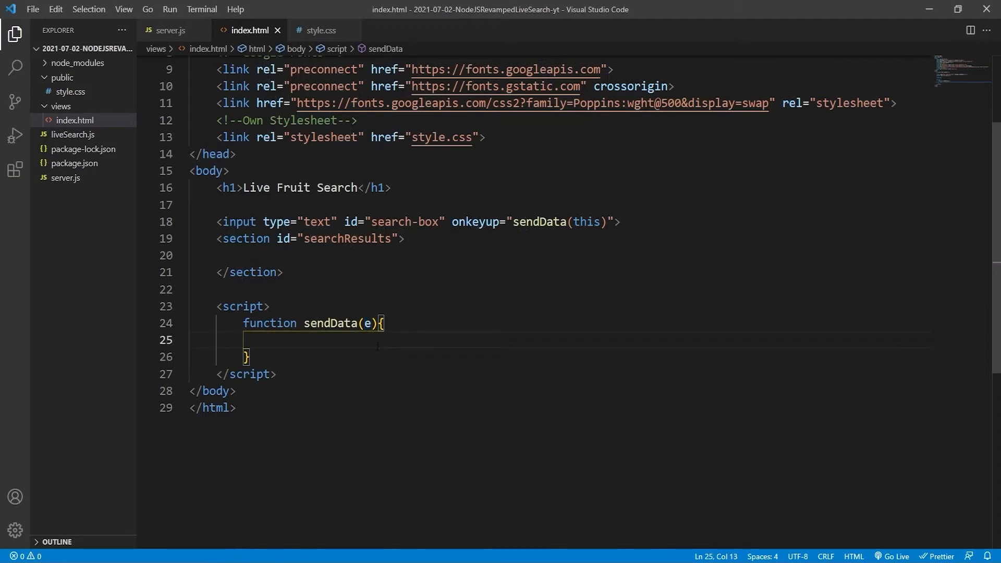
text(fetch()
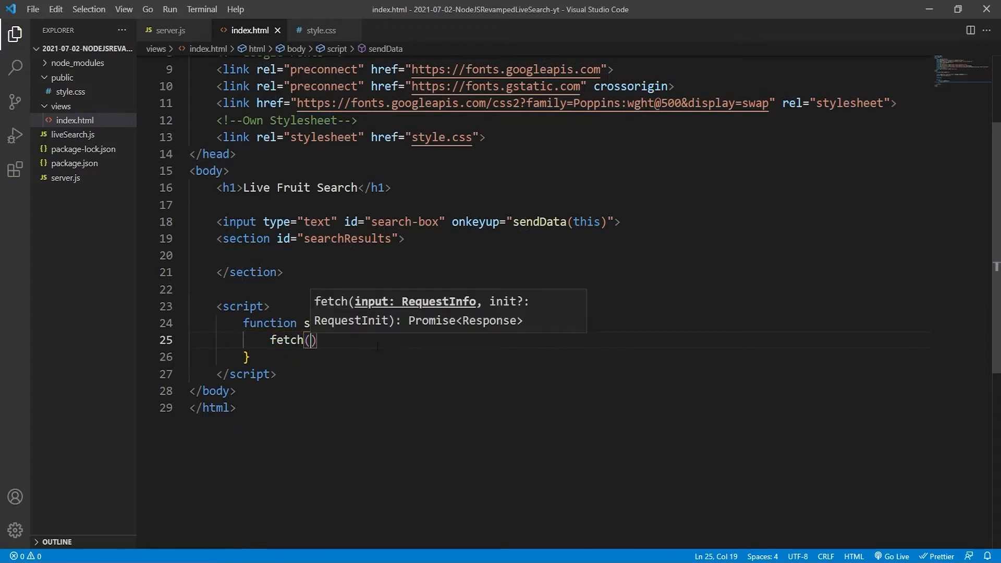
text(')
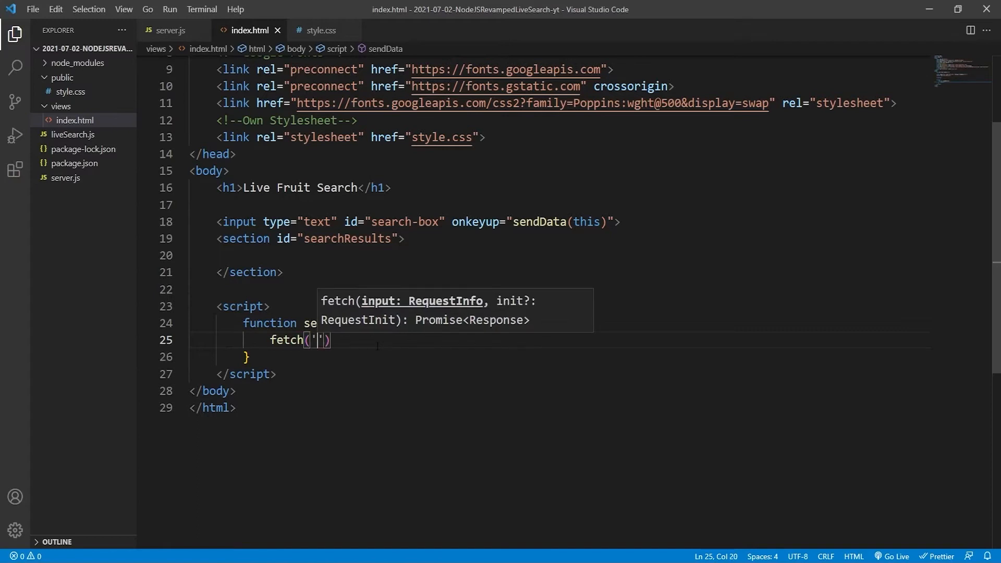
text(get)
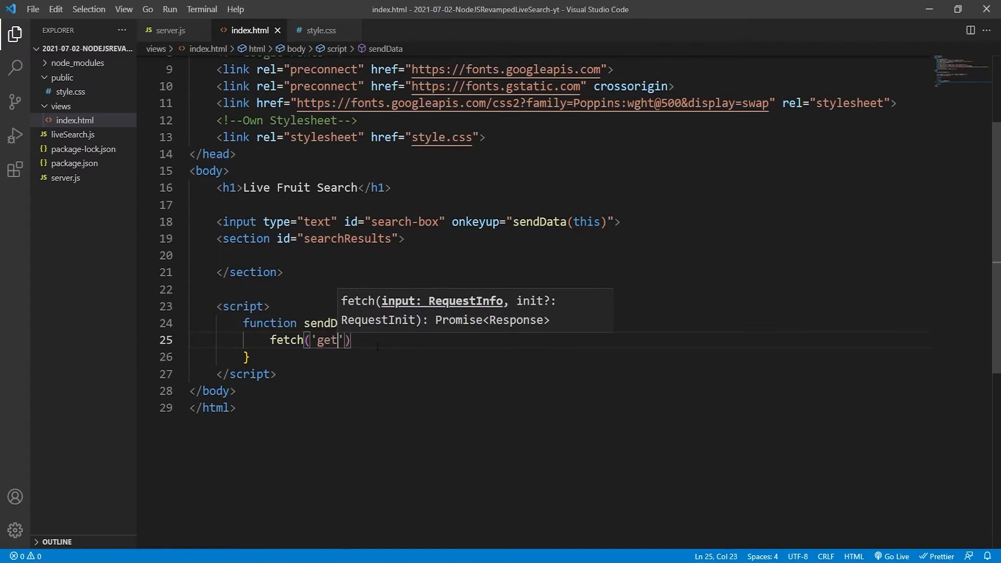
text(Fruits')
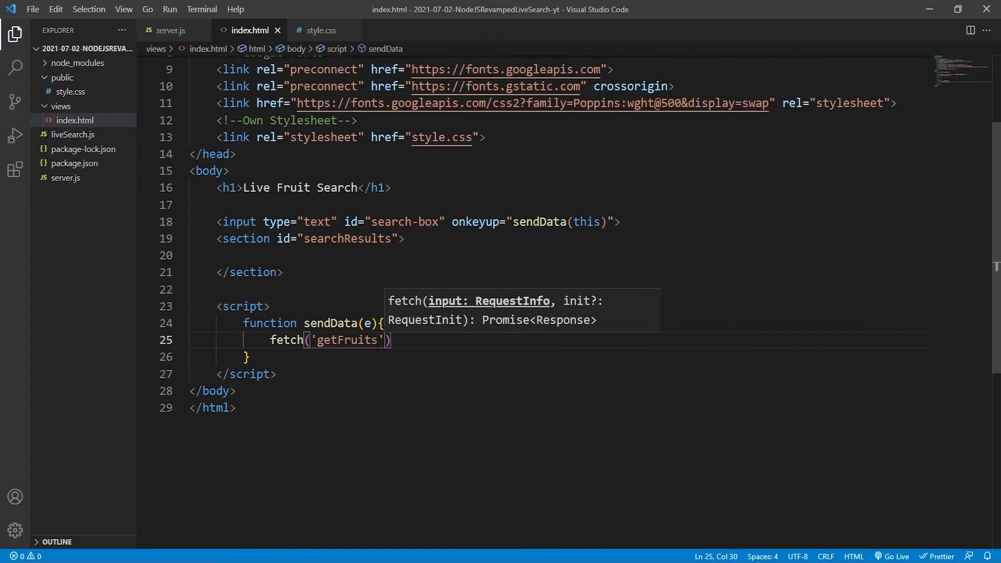
text(, {)
Write a POST fetch to getFruits with JSON headers and a JSON.stringify payload of e.value.
key(Return)
text(method: 'POST',)
key(Return)
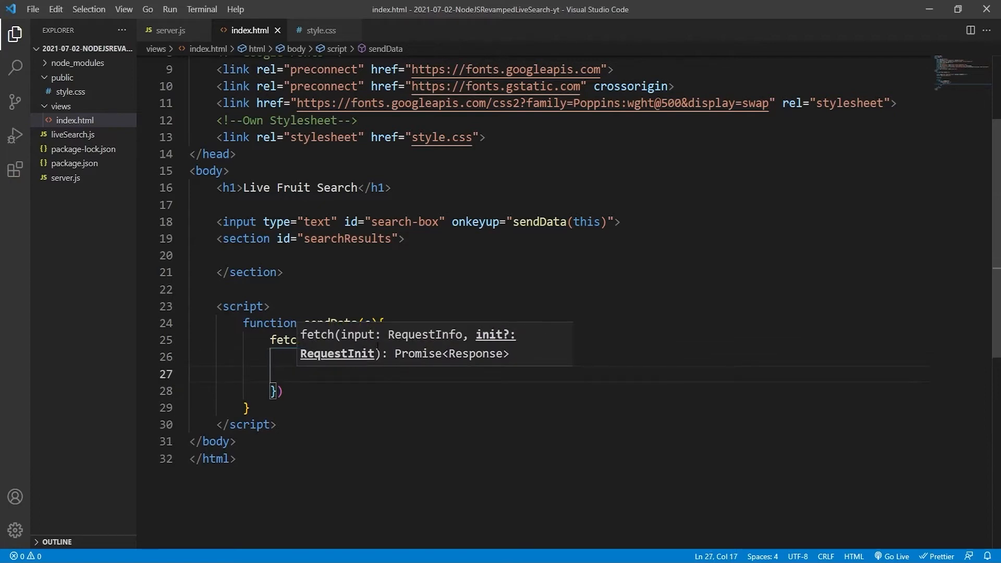
text(body: ')
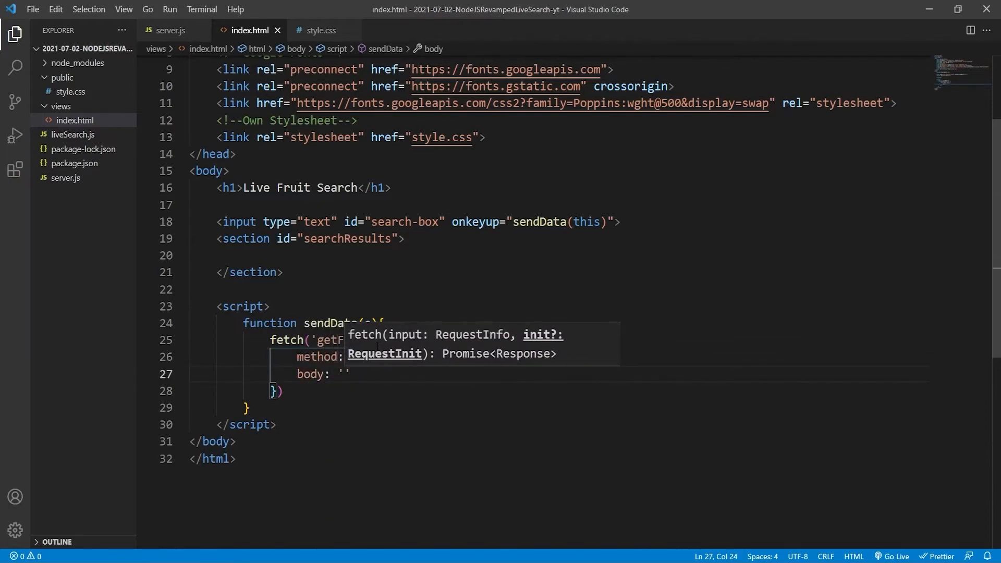
key(BackSpace)
text({)
key(BackSpace)
key(BackSpace)
key(BackSpace)
key(BackSpace)
key(BackSpace)
key(BackSpace)
key(BackSpace)
text(headers: {)
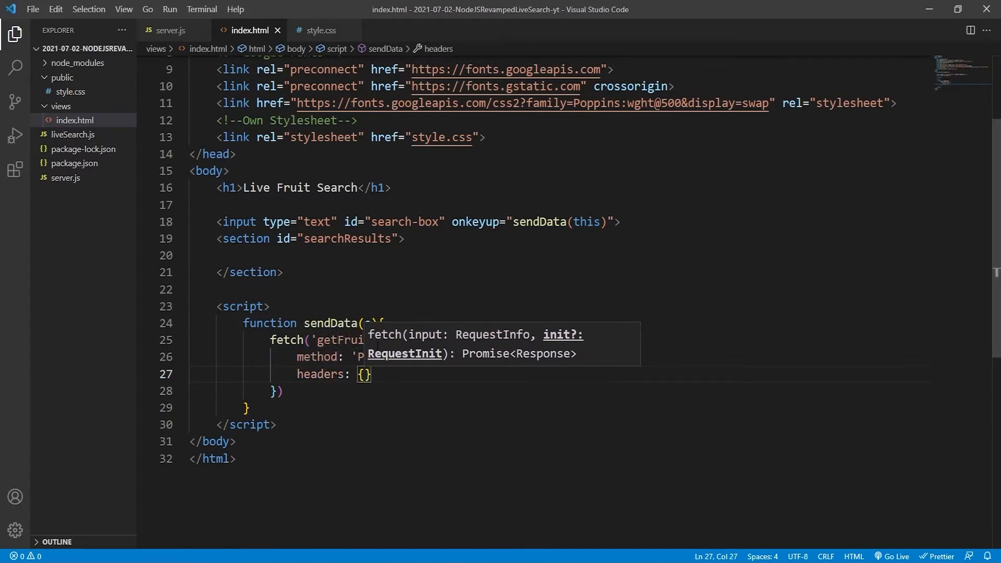
text('Content-Ty)
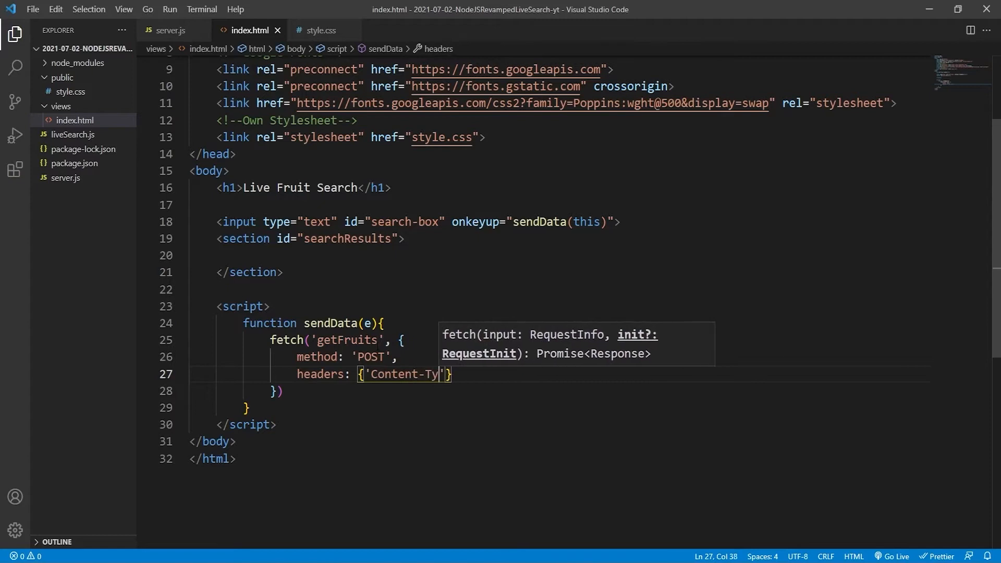
text(pe': 'application/json'},)
key(Return)
text(#)
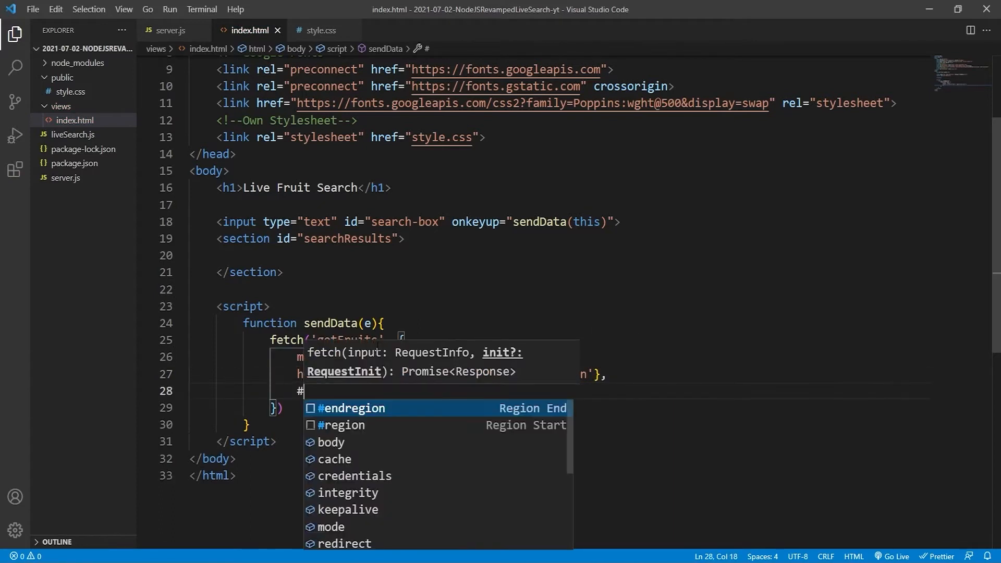
key(BackSpace)
key(Escape)
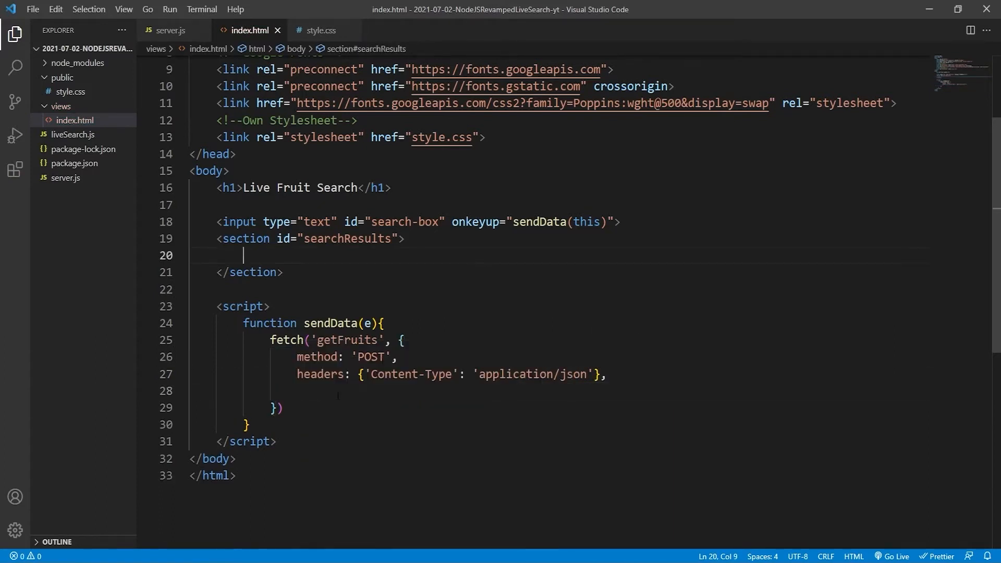
text(bo)
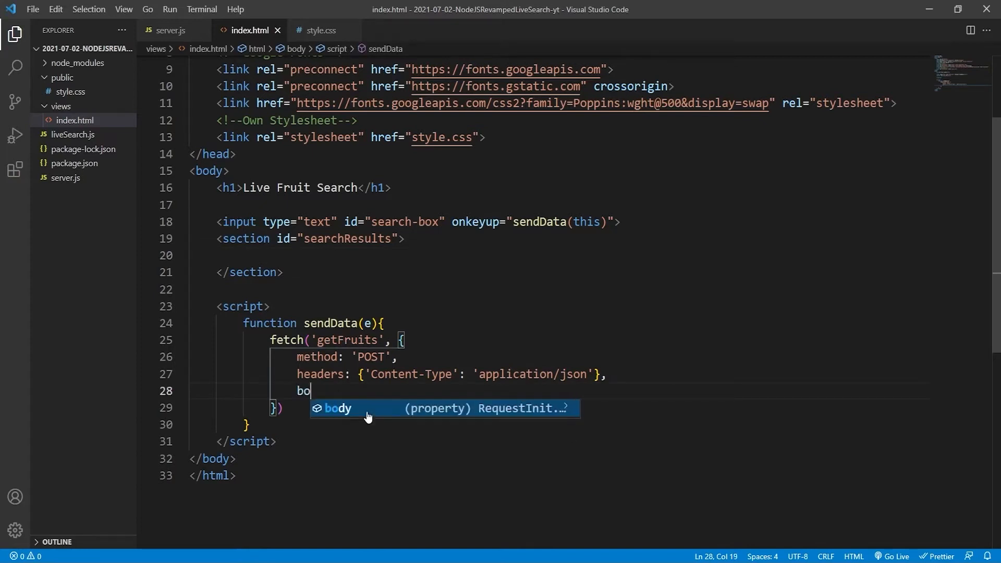
text(dy: JSON.strin)
key(Tab)
text(({)
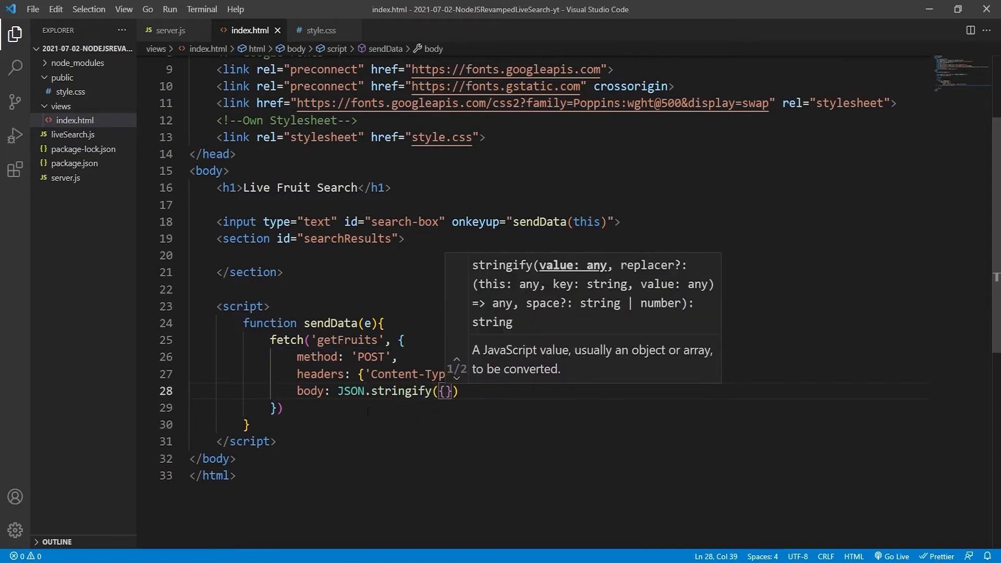
text(payload:)
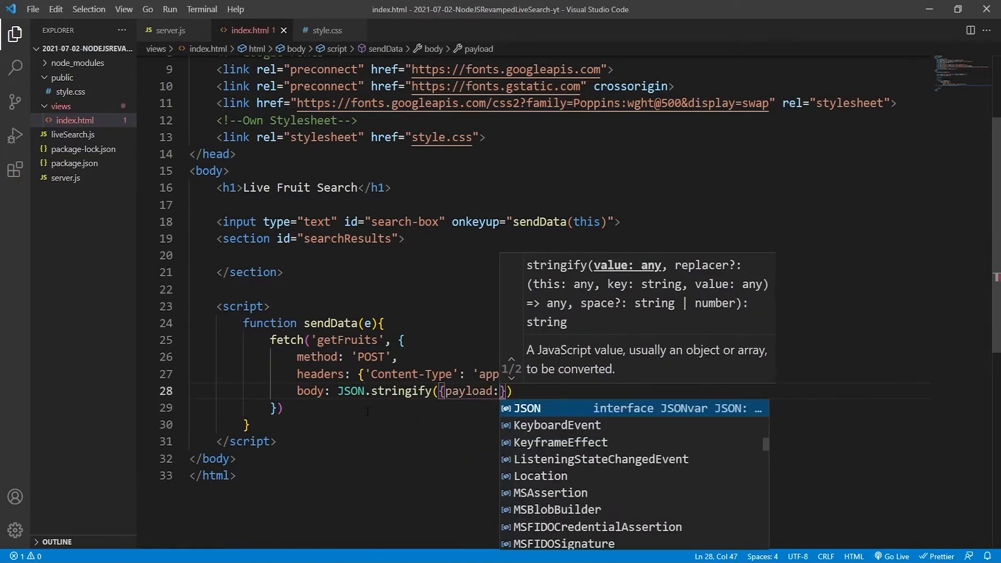
text( e.value)
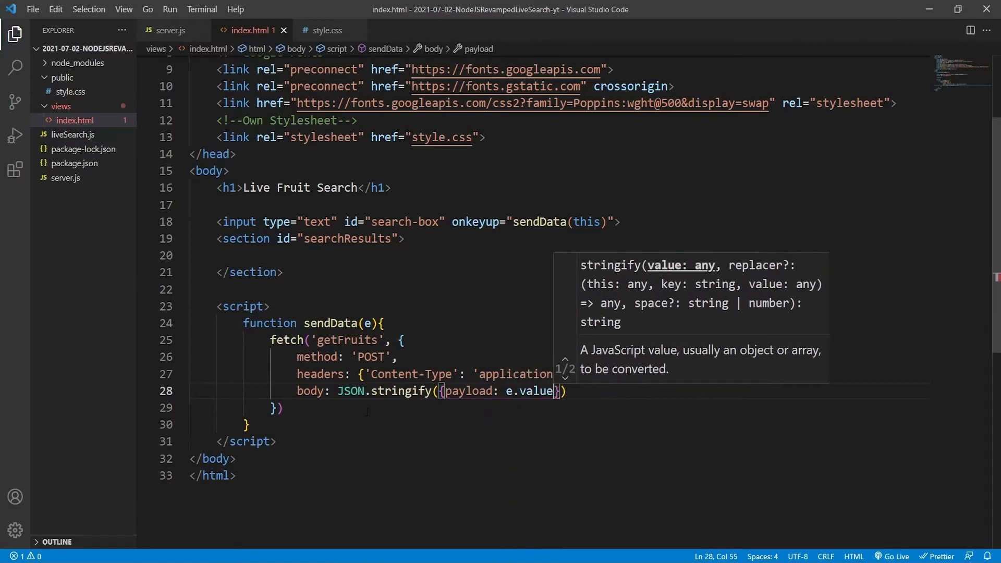
key(Down)
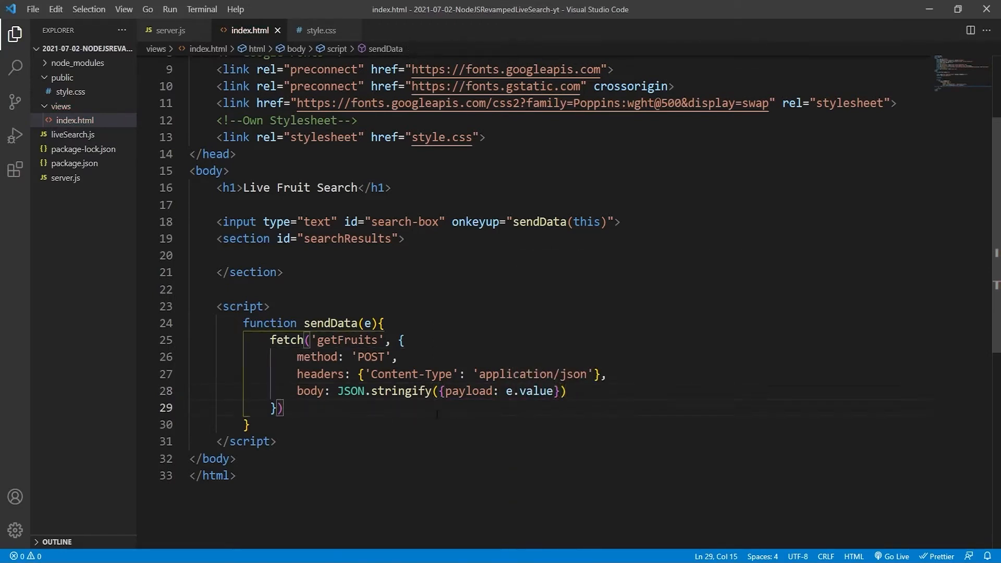
text(;)
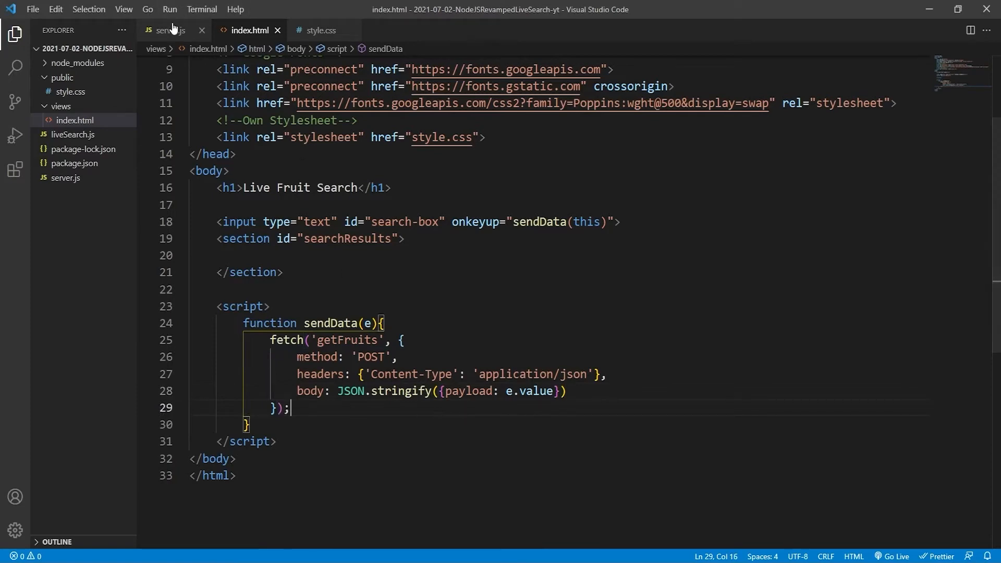
Add an app.post /getFruits route in server.js that logs req.body.payload.trim().
click(171, 30)
click(241, 337)
key(Return)
key(Return)
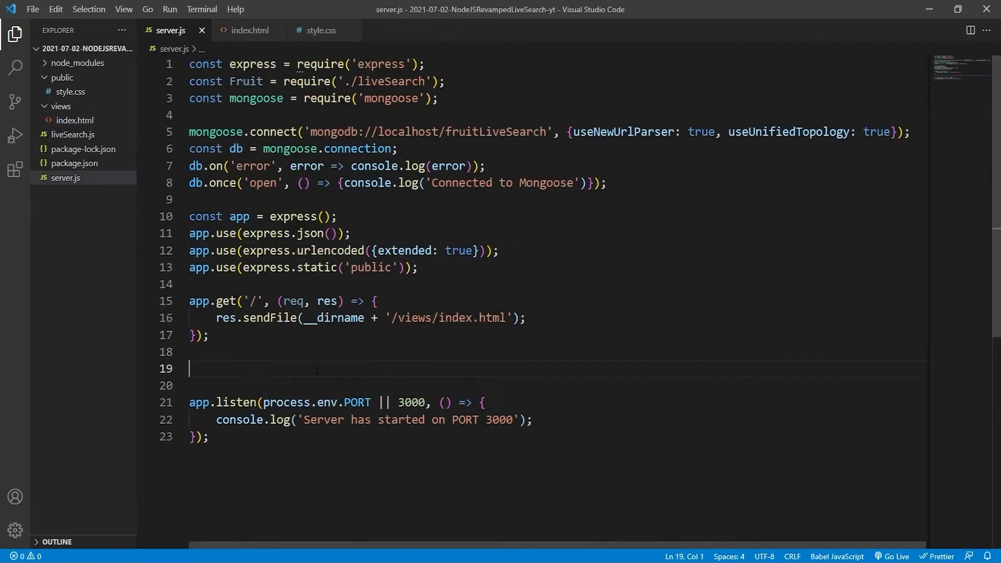
text(app.post)
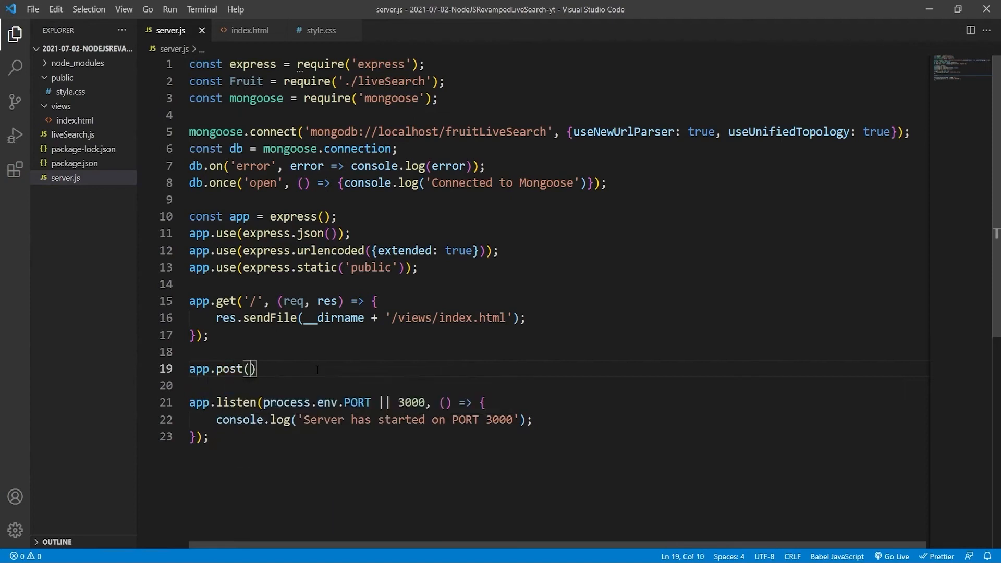
text(('/getFr)
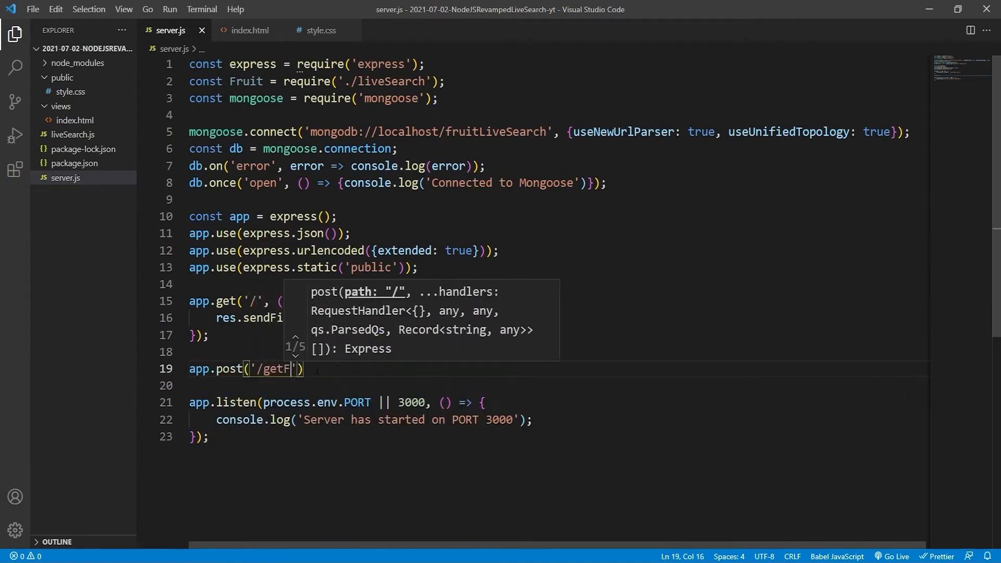
text(uits', (req, res) => {)
key(Return)
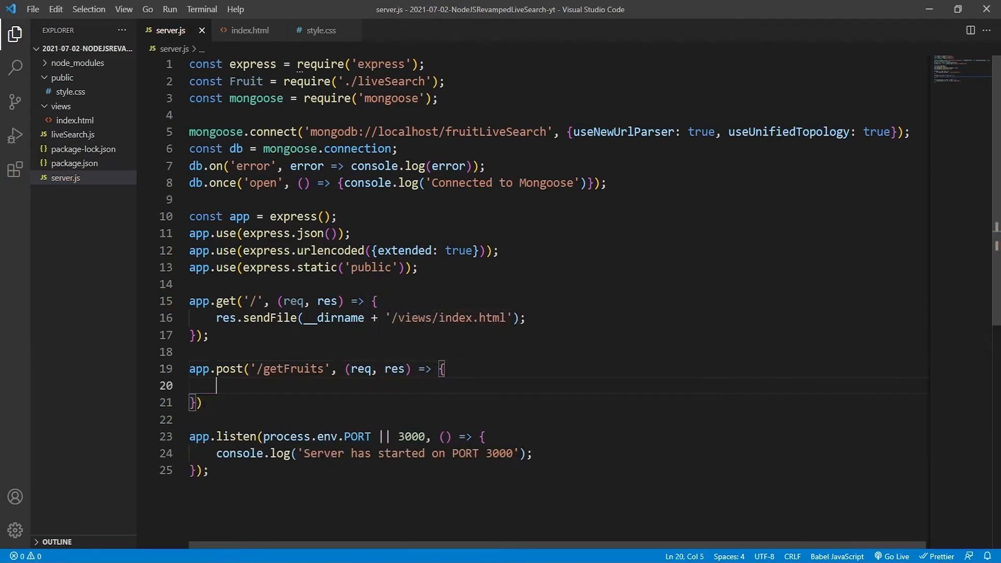
key(Down)
text(;)
key(Up)
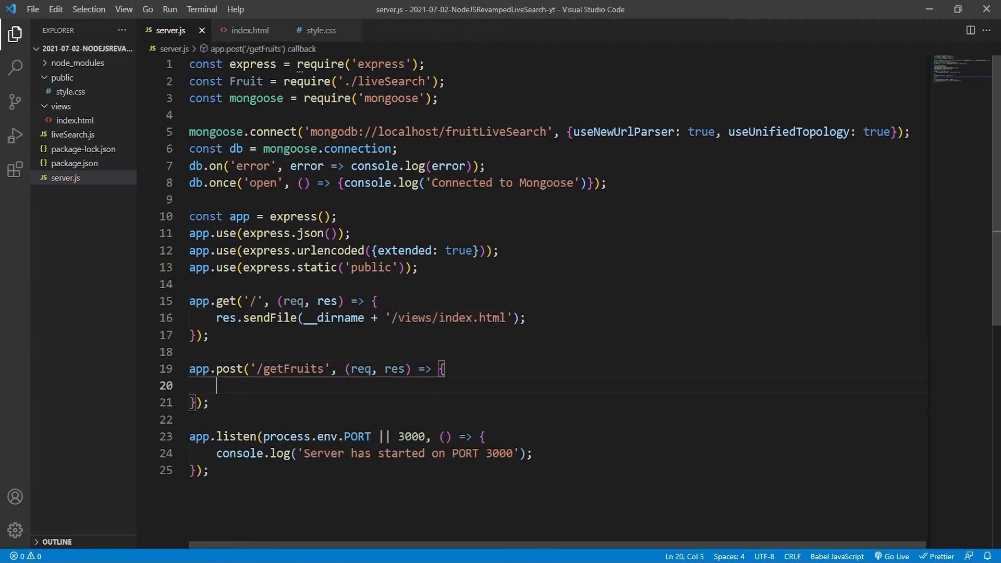
text(let pa)
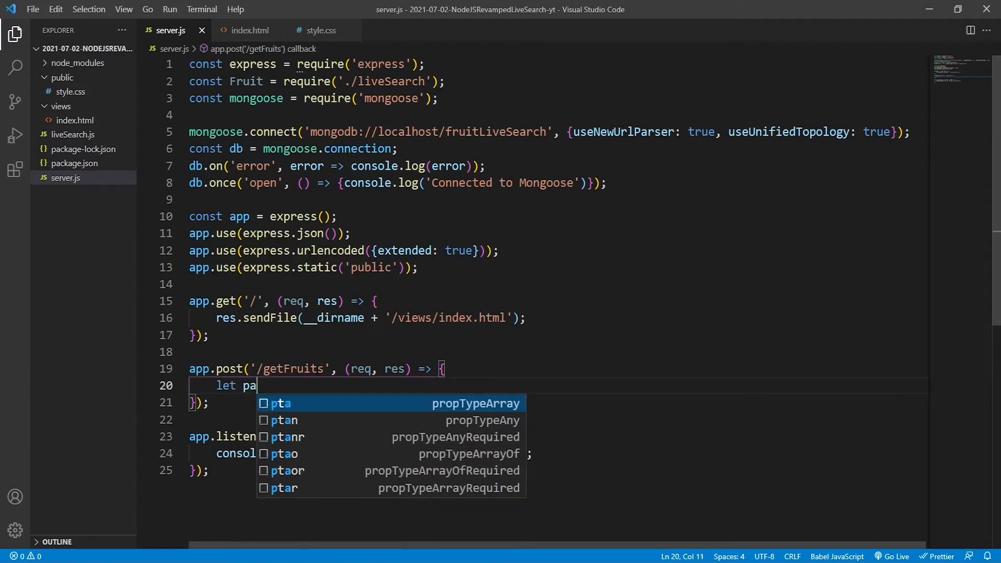
text(yload = req)
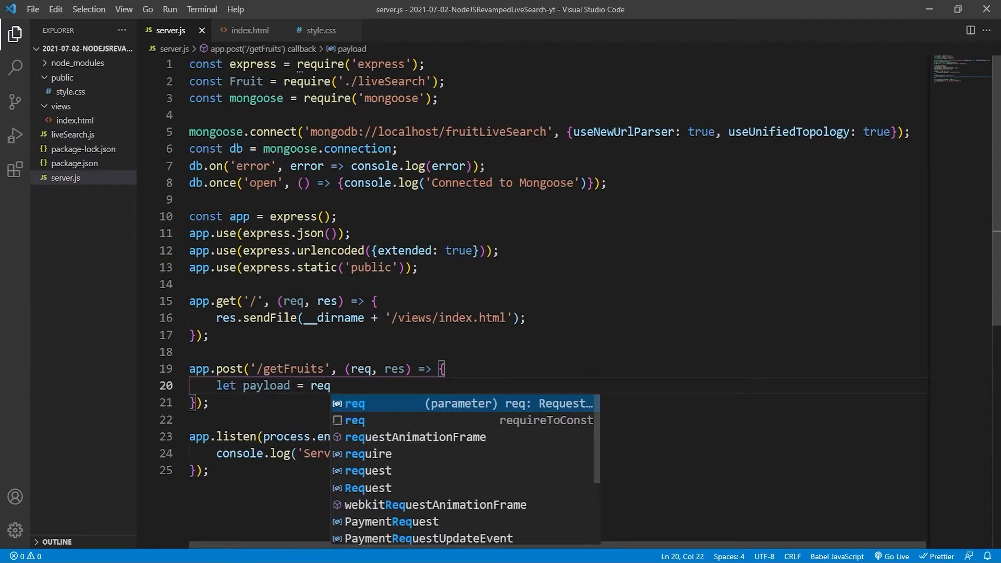
text(.body.payload.trim)
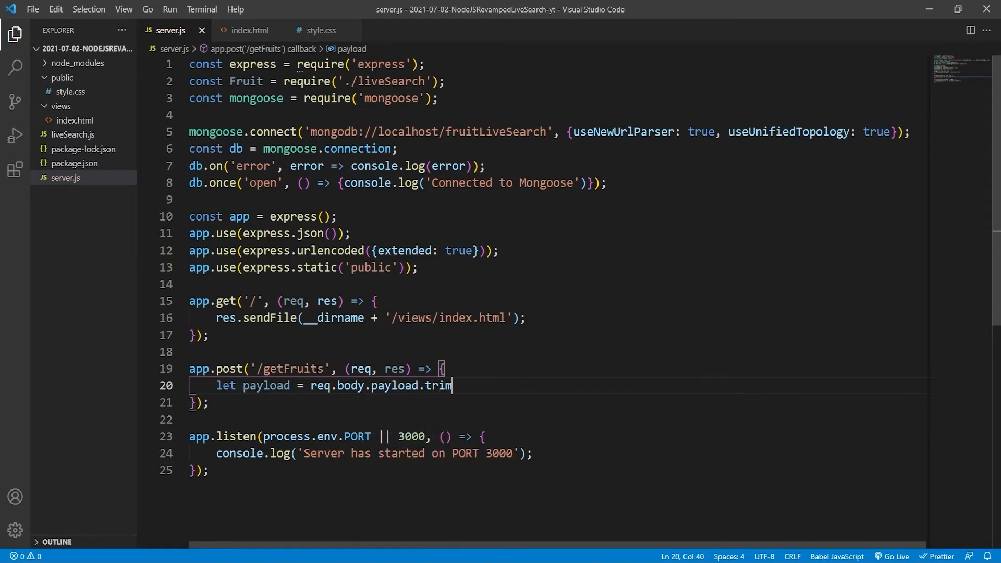
text(();)
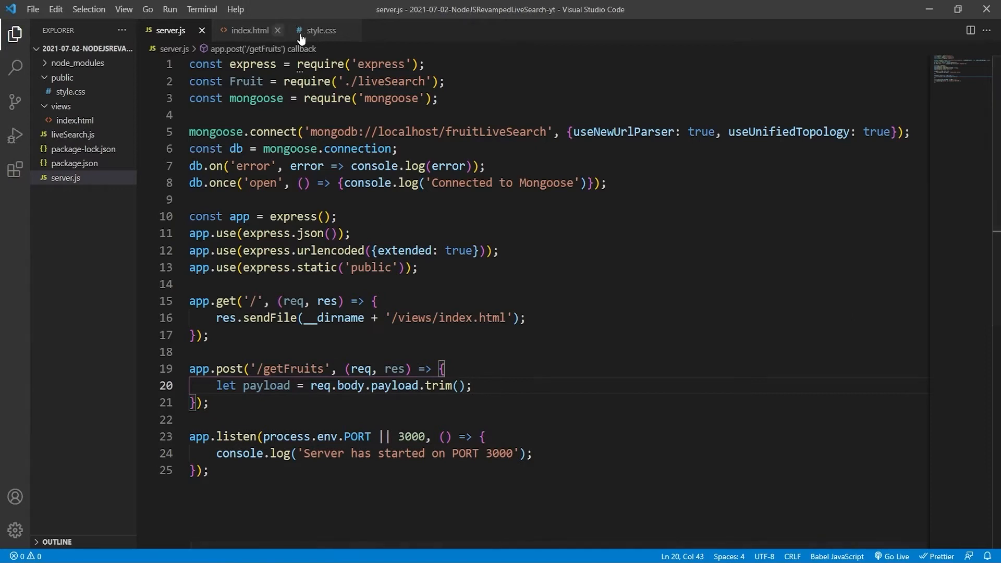
click(239, 31)
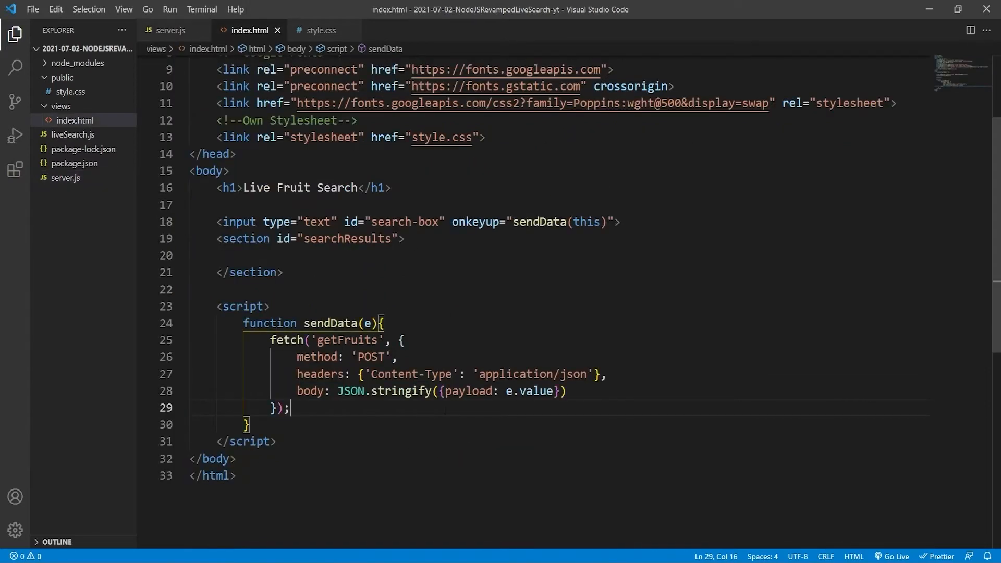
double_click(479, 392)
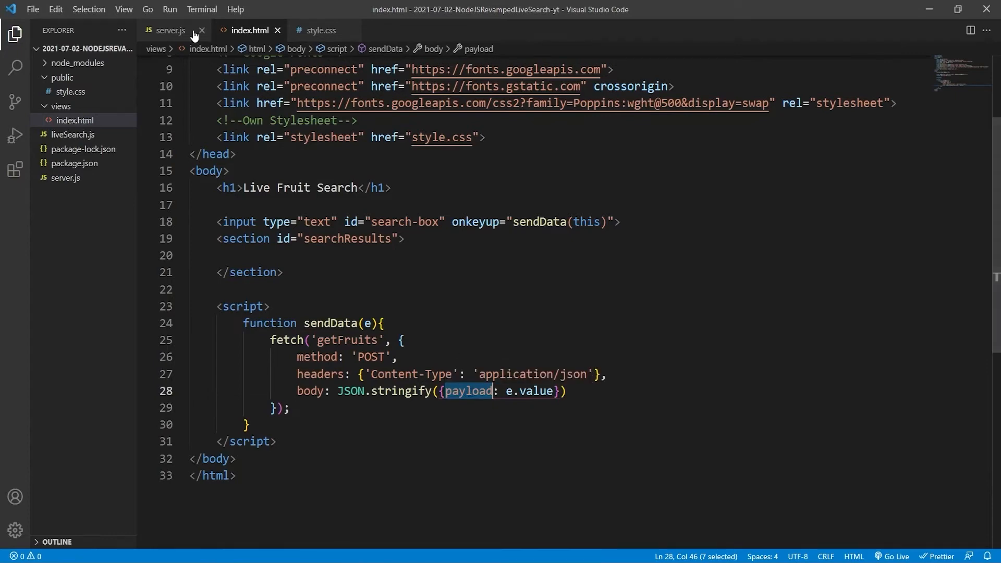
click(171, 30)
scroll(487, 379, down, 1)
key(Return)
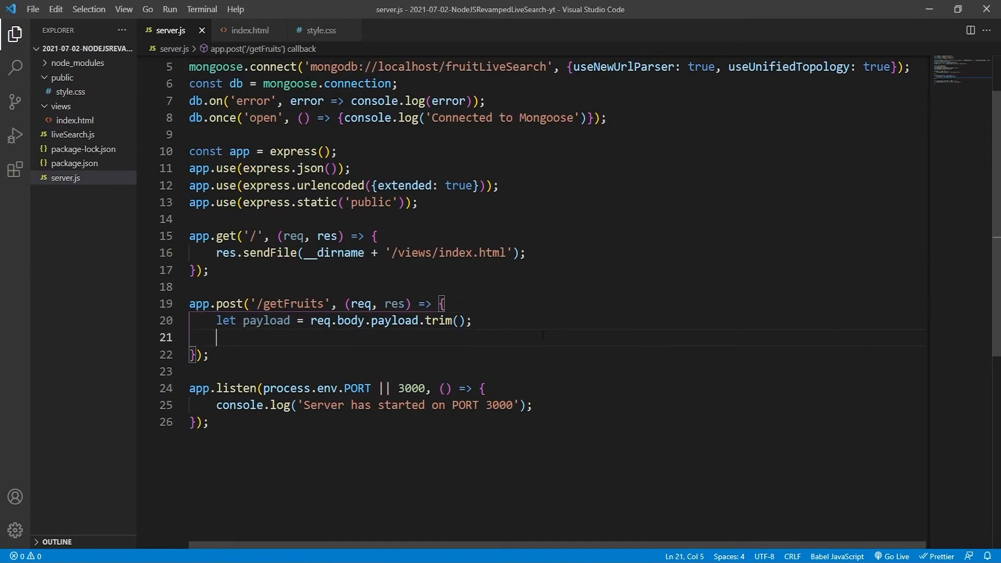
text(console.log()
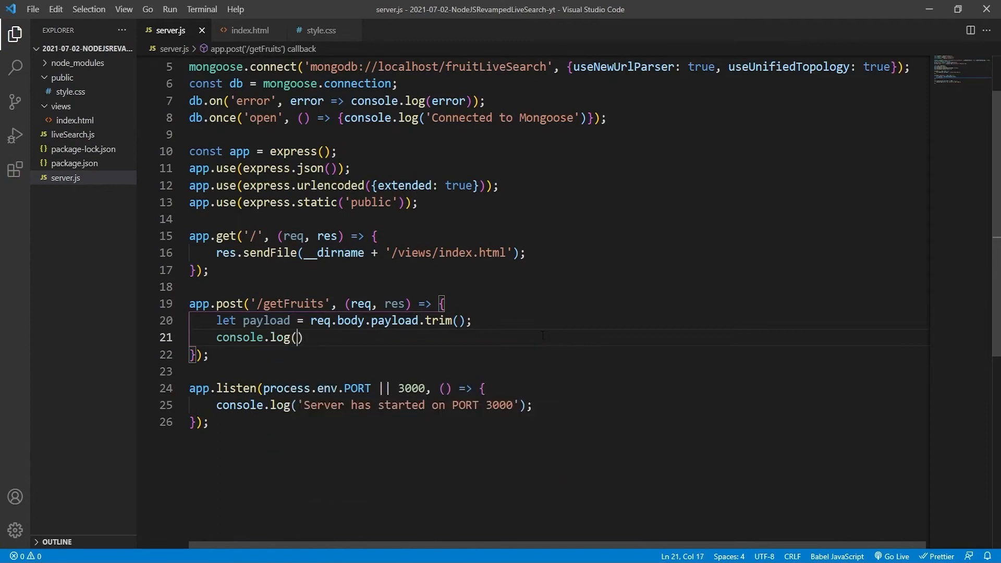
text(payload);)
Restart the server with rs, reload the search page in Firefox and focus the search field for apple.
click(255, 321)
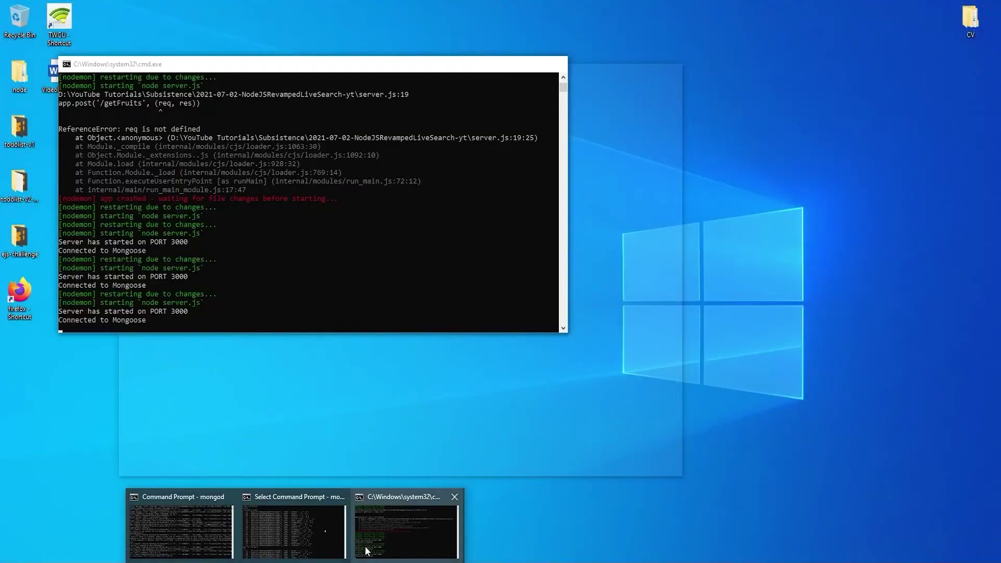
click(366, 549)
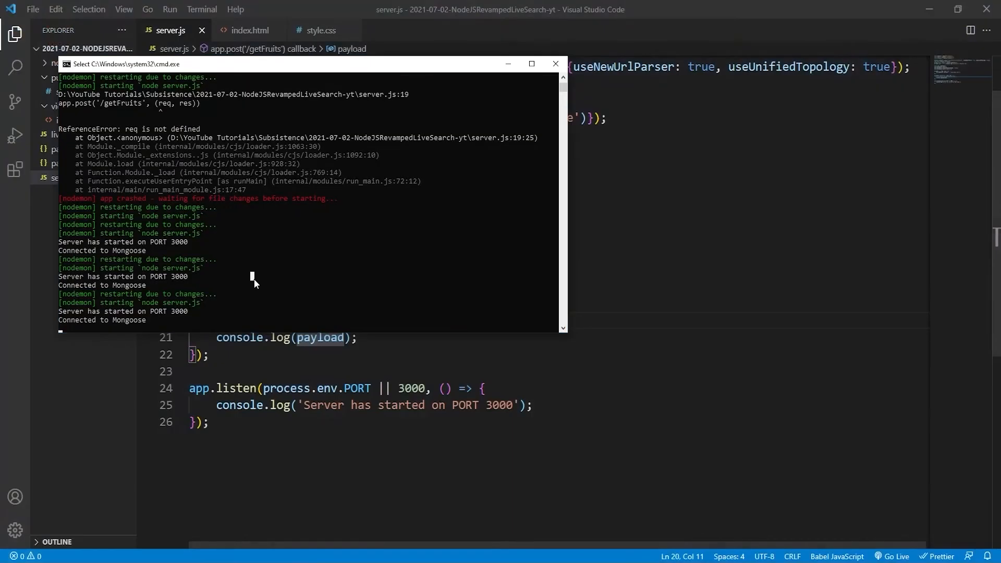
text(rs)
key(Return)
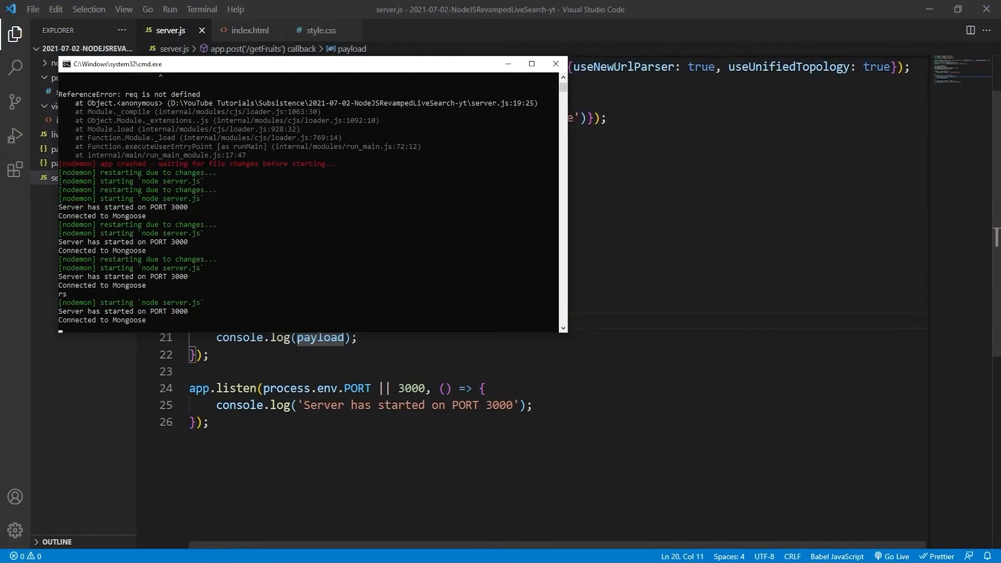
click(381, 356)
key(alt+Tab)
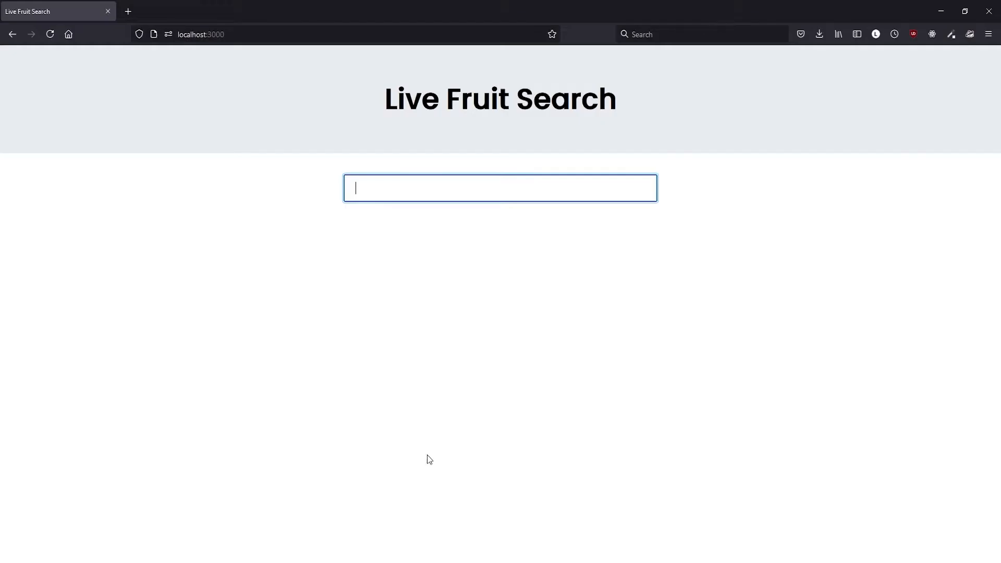
click(50, 34)
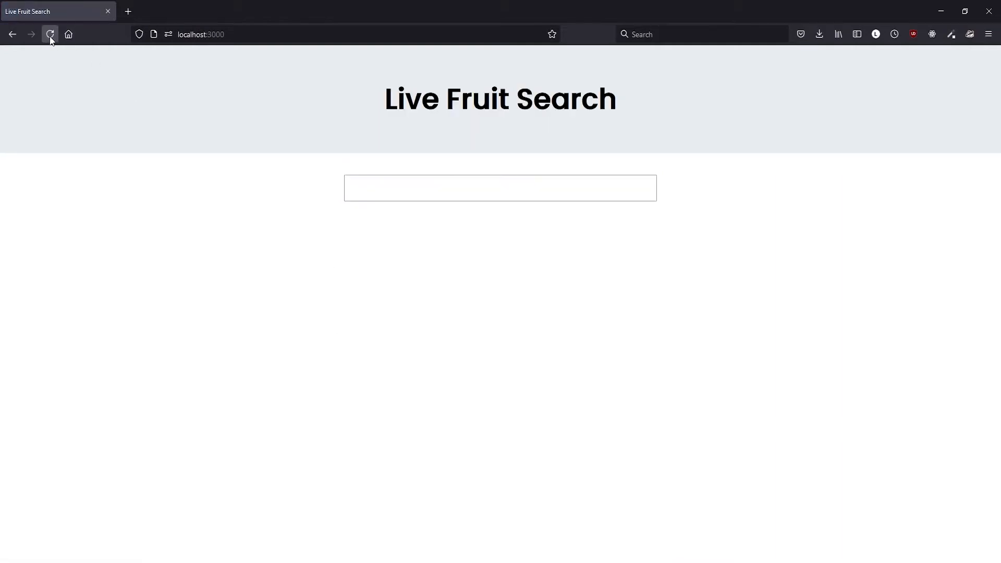
click(390, 197)
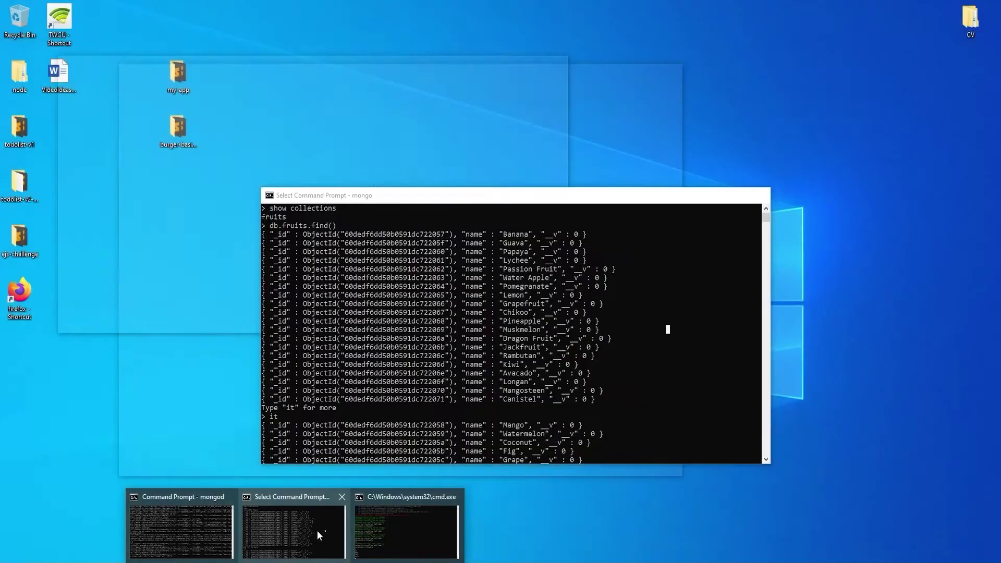
Select the logged search terms a, ap, appl, apple in the server console.
click(318, 530)
drag(96, 320, 46, 289)
drag(95, 320, 21, 290)
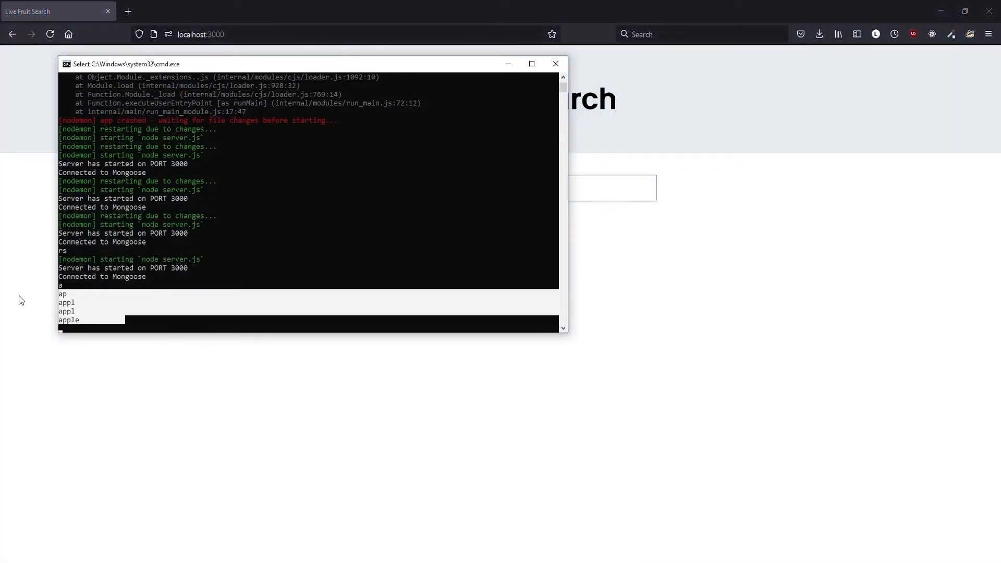
drag(75, 305, 18, 286)
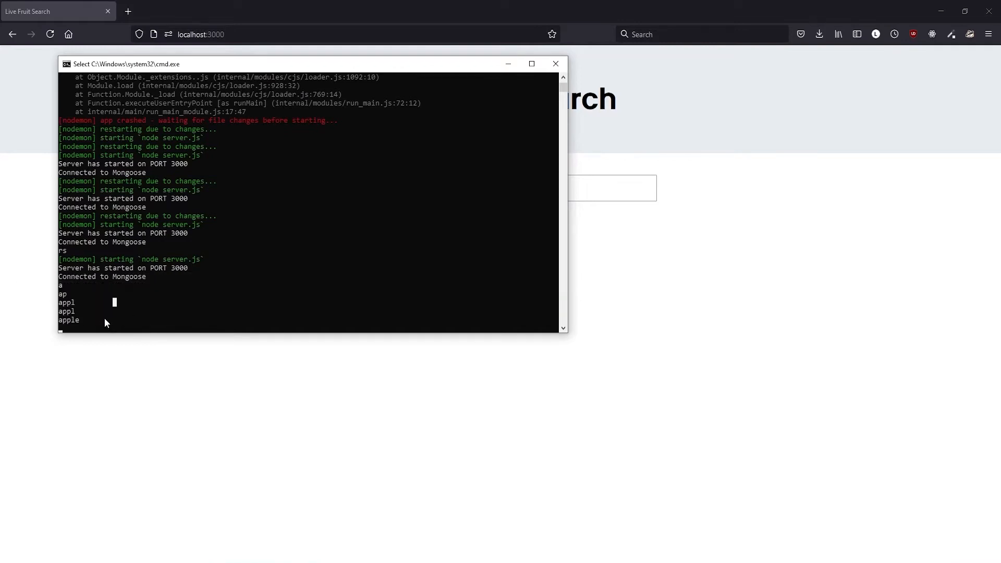
mouse_move(115, 310)
mouse_down()
mouse_move(23, 290)
mouse_move(100, 321)
mouse_up()
Replace the logging line with Fruit.find({name: {$regex: new RegExp('^'+payload+'.*','i')}}).exec() and save.
click(328, 440)
key(alt+Tab)
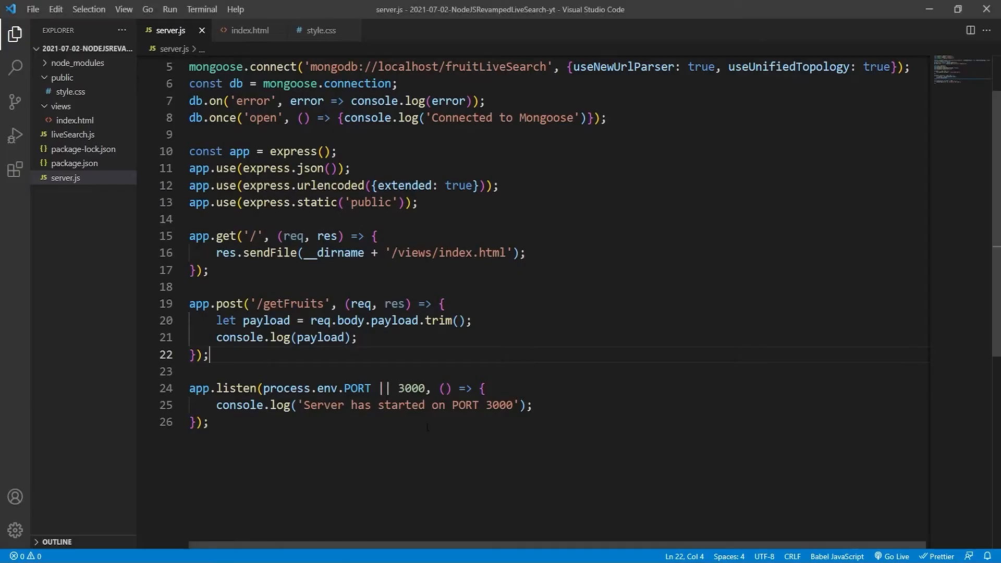
drag(357, 338, 216, 337)
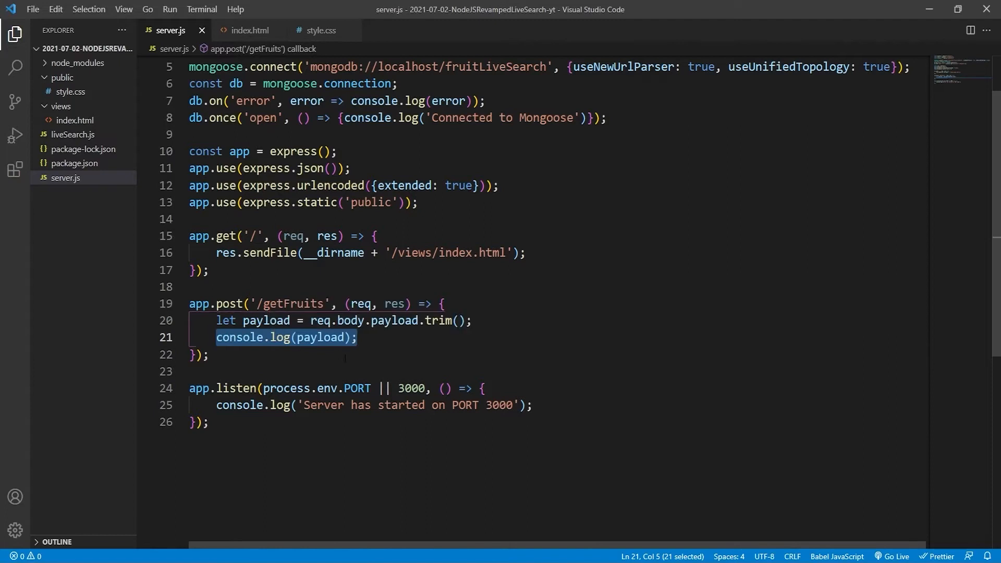
key(BackSpace)
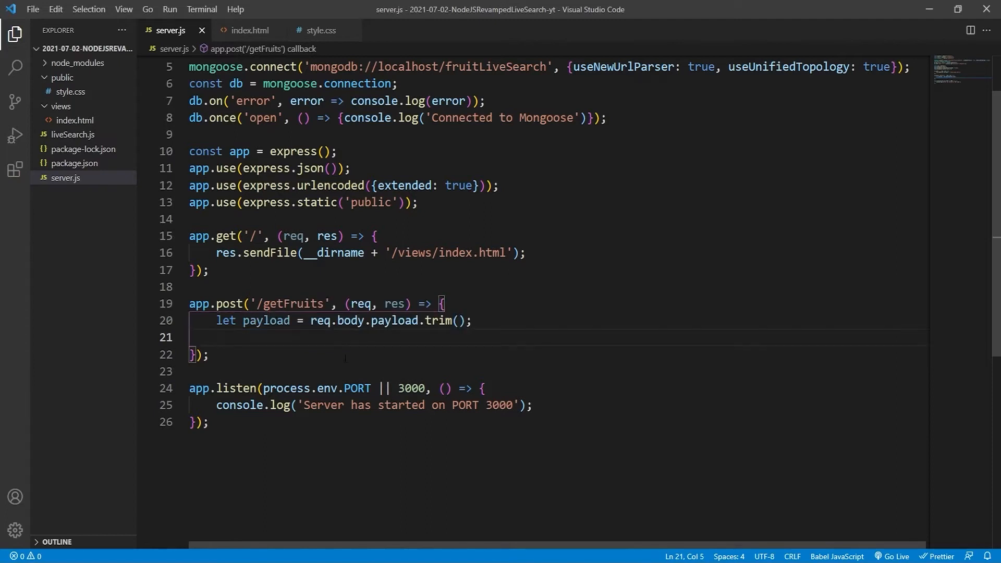
text(let search = Fruit)
scroll(345, 359, up, 2)
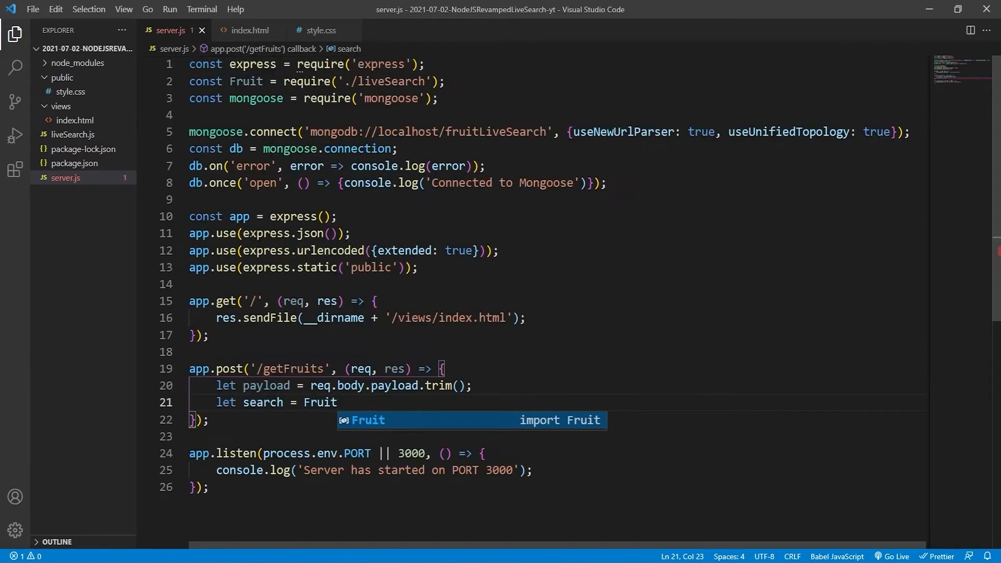
scroll(579, 294, down, 2)
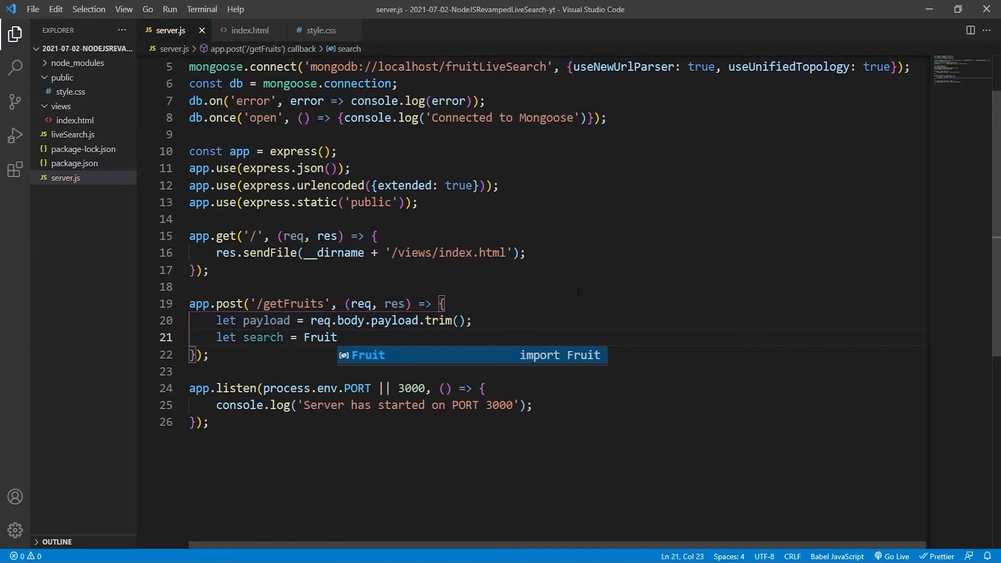
text(.find()
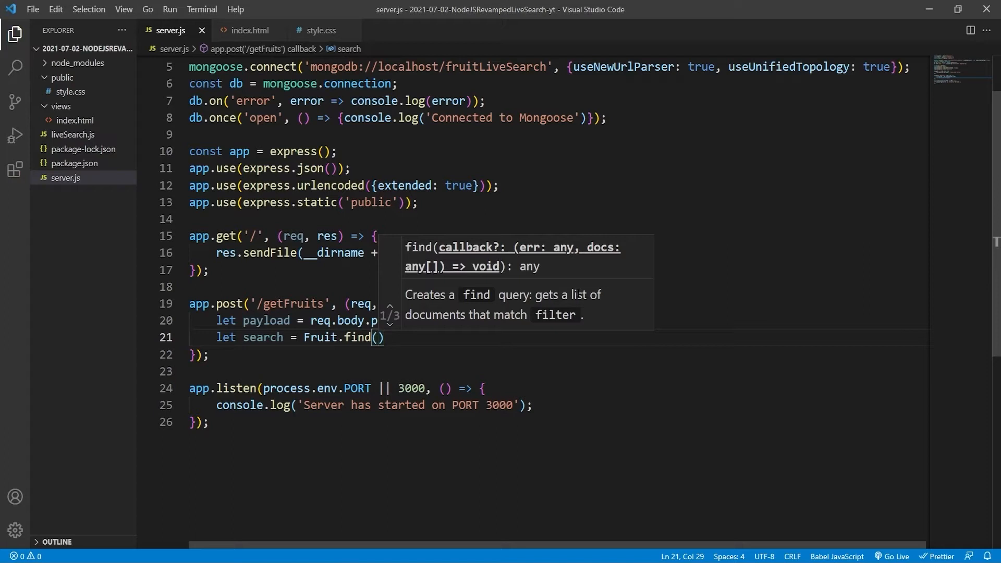
text({name)
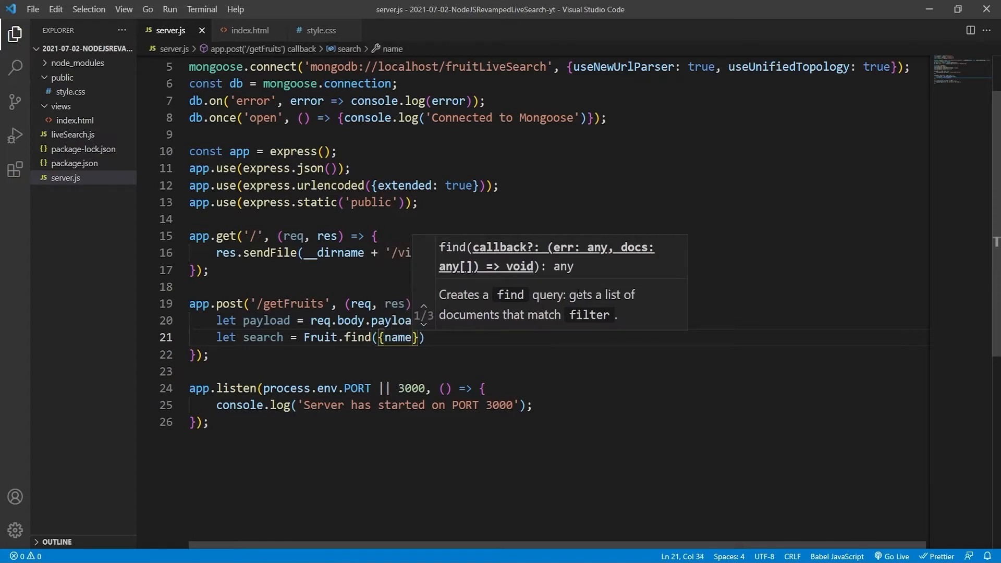
text(: )
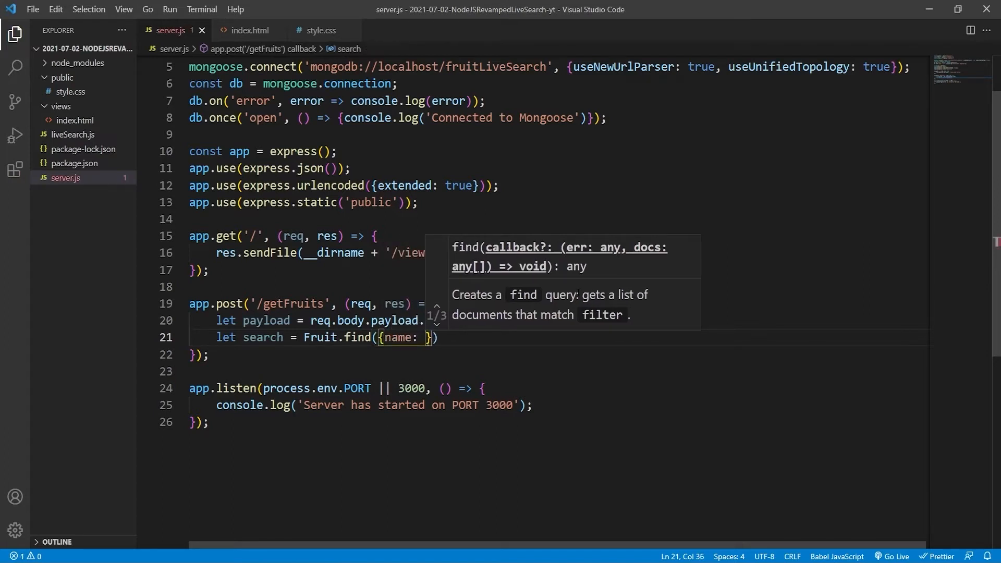
text({)
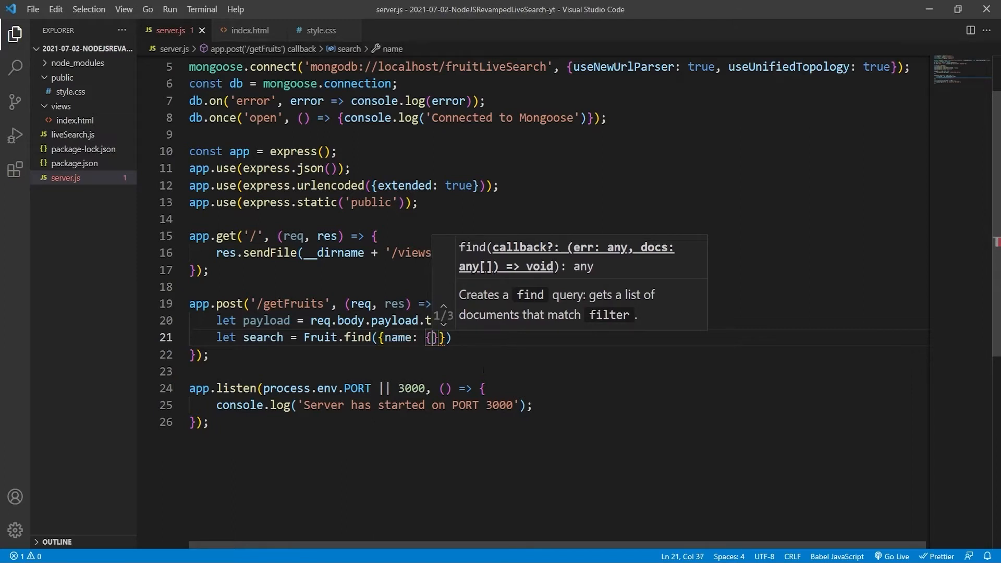
key(Down)
key(Up)
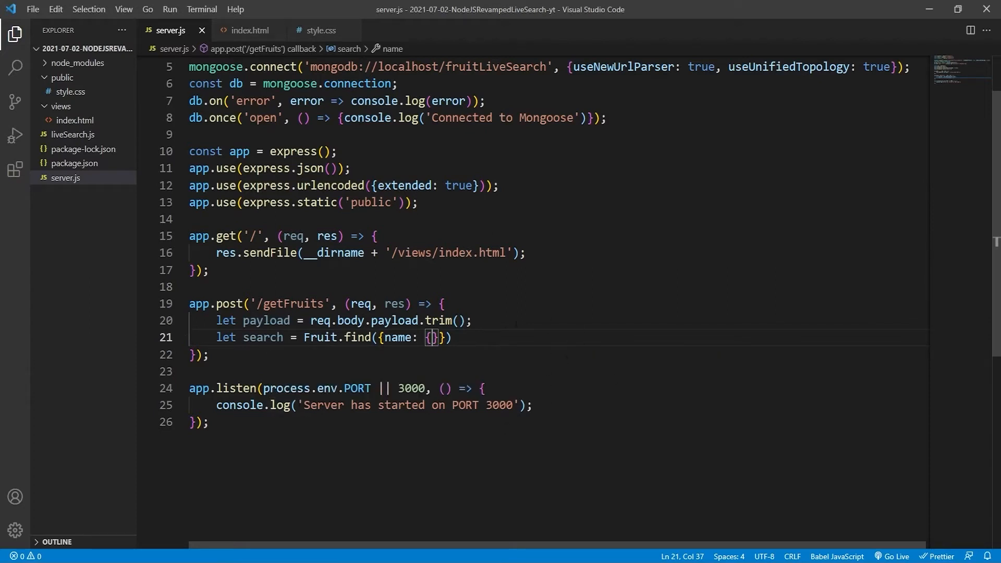
text($)
text(regex:)
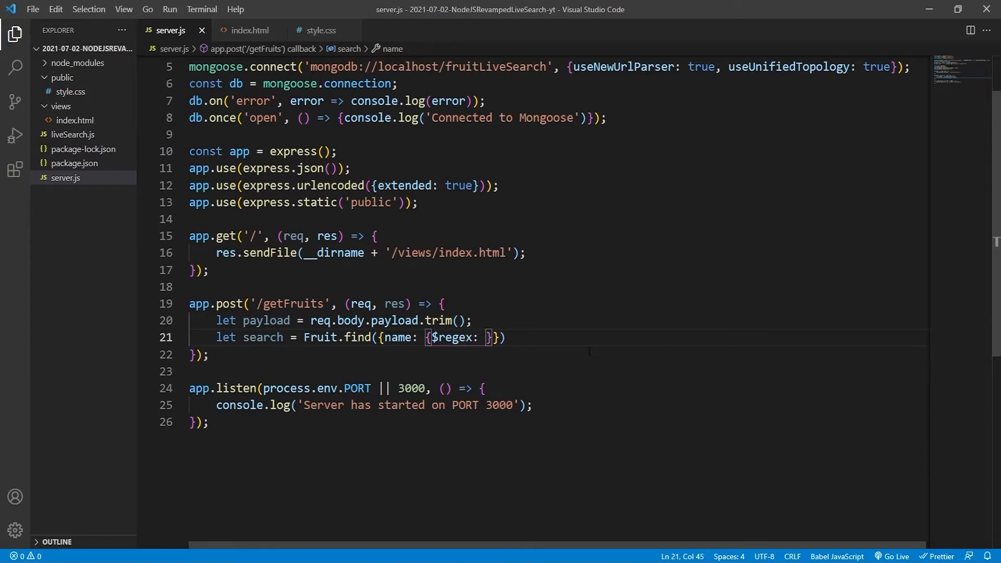
key(ctrl+Left)
key(ctrl+Left)
key(shift+Right)
click(488, 340)
text(new RegExp()
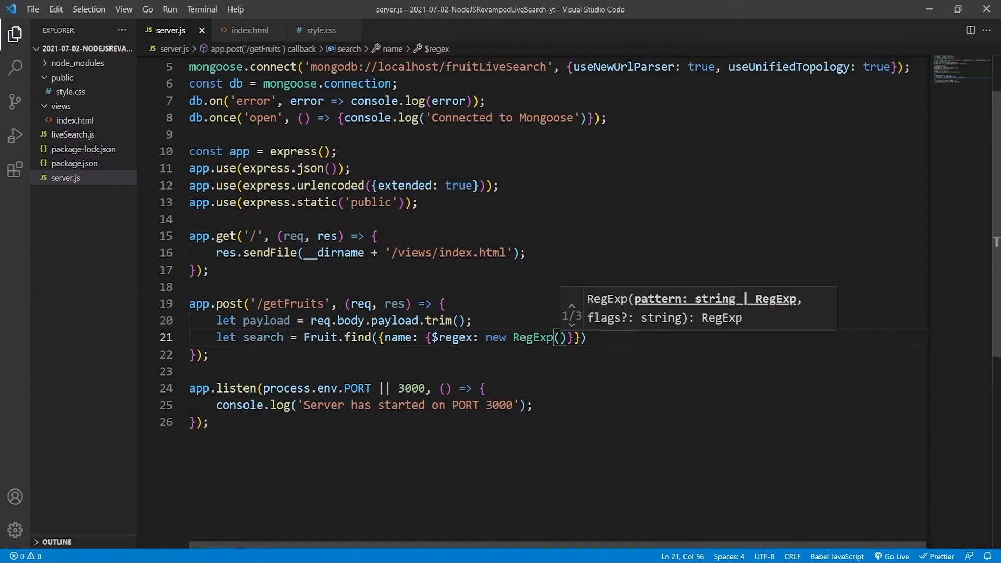
text(')
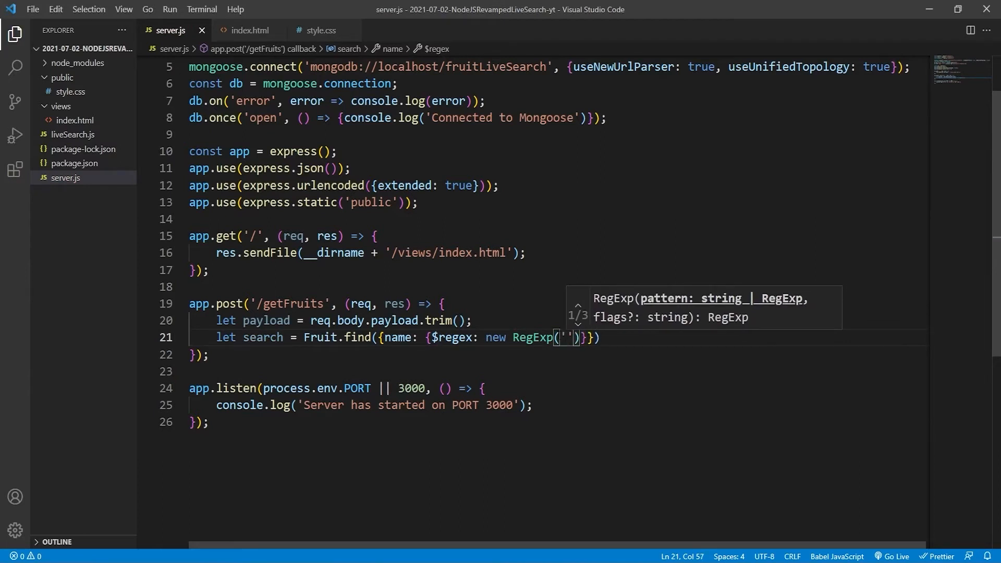
text(^'+)
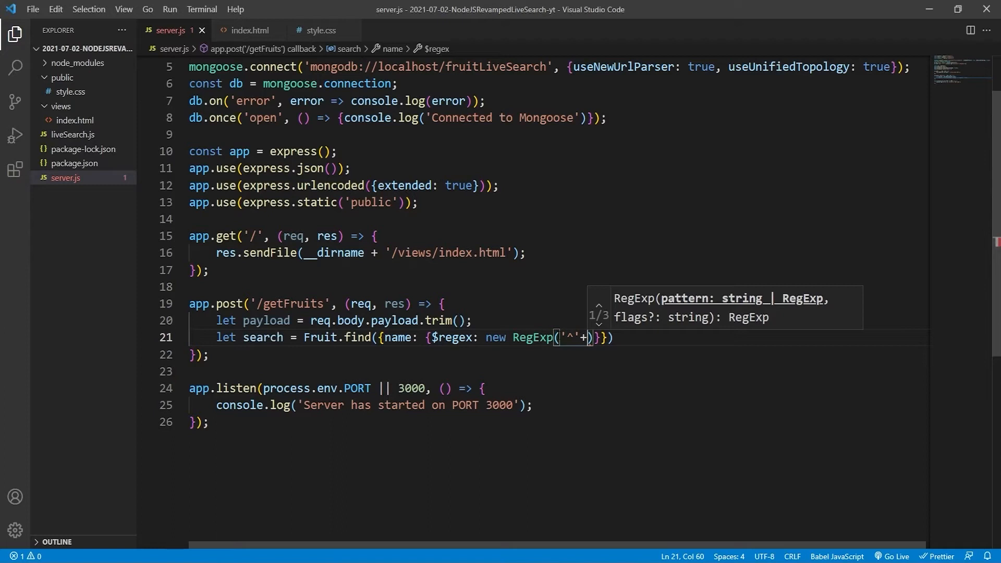
text(payload)
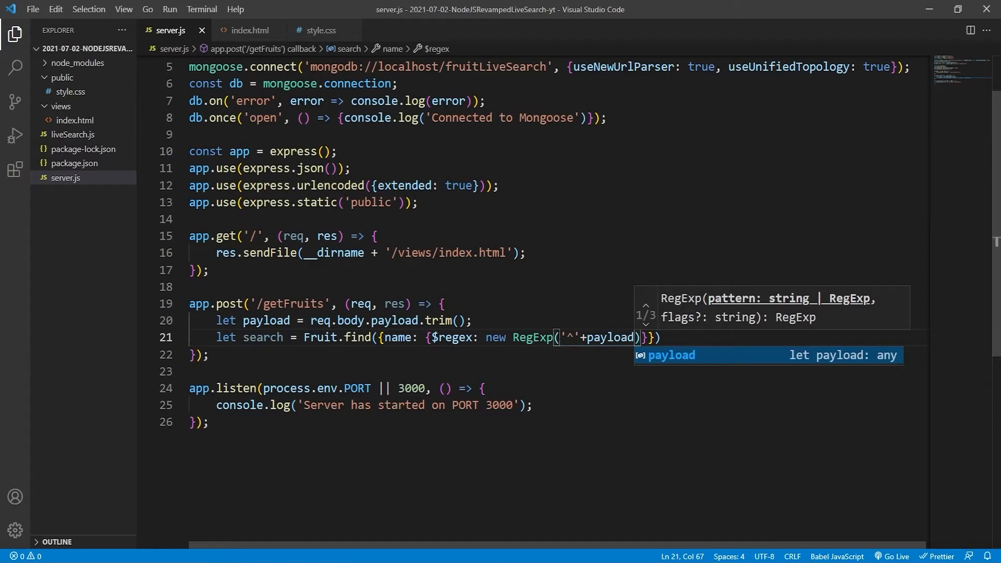
text(+)
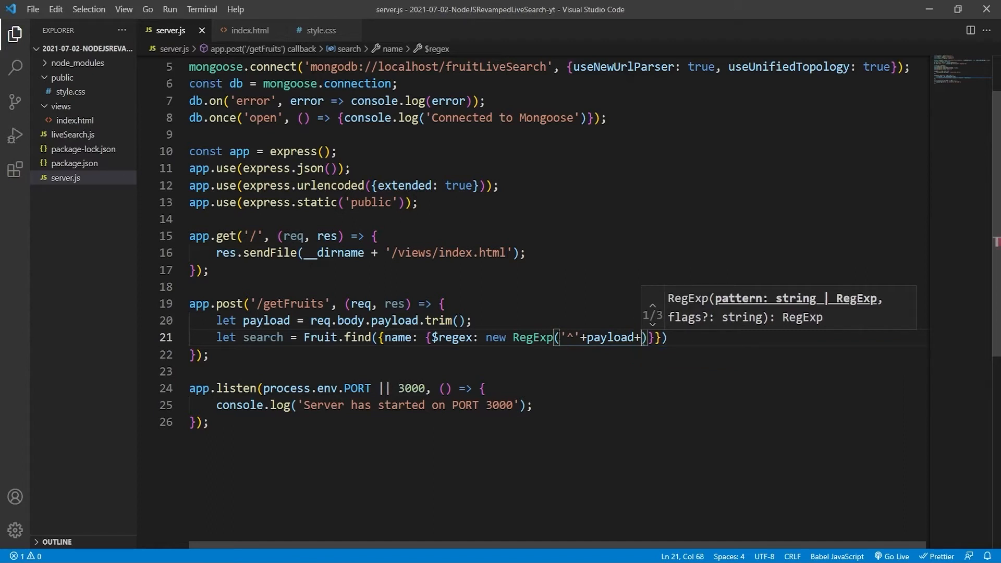
text(')
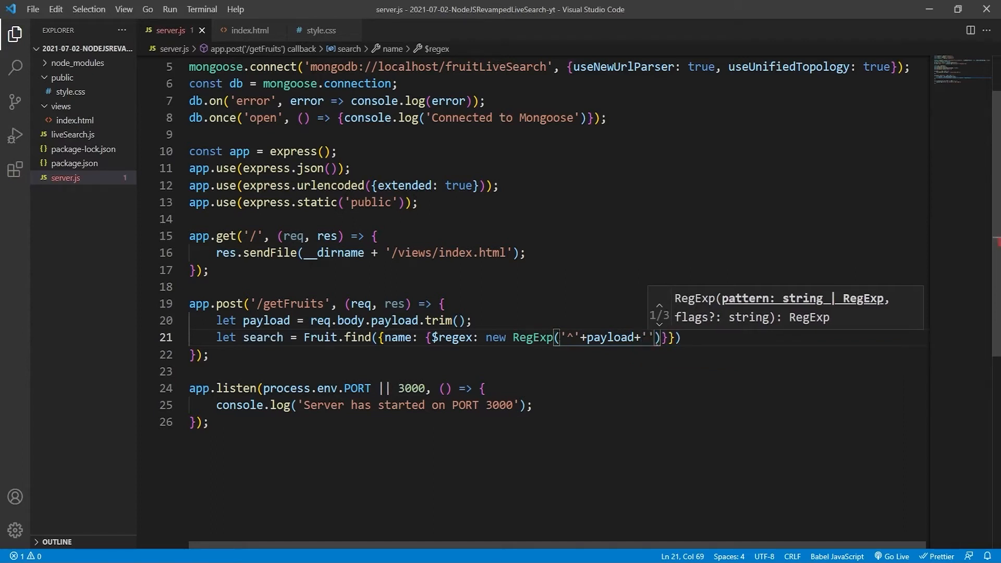
key(ctrl+s)
text(.*)
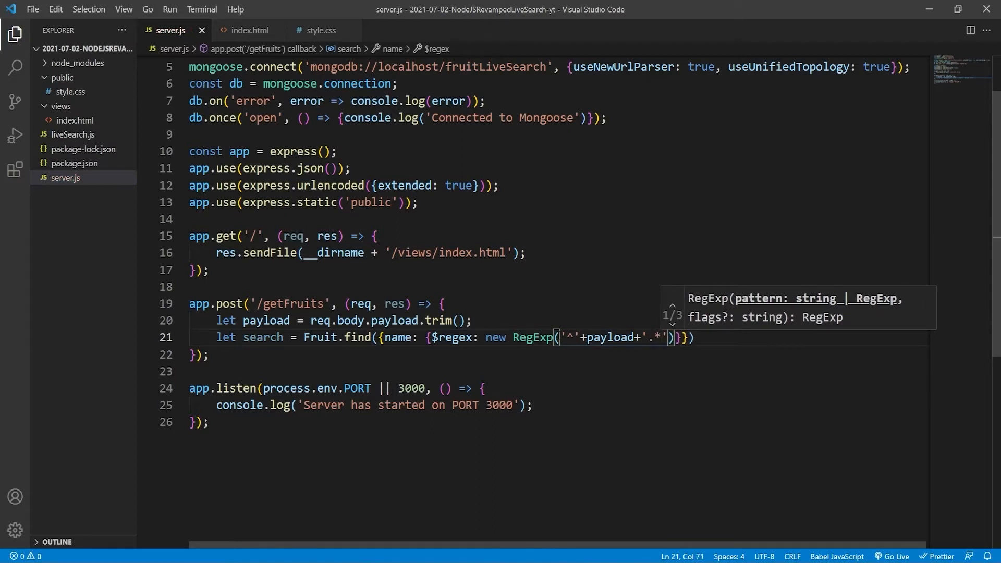
text(')
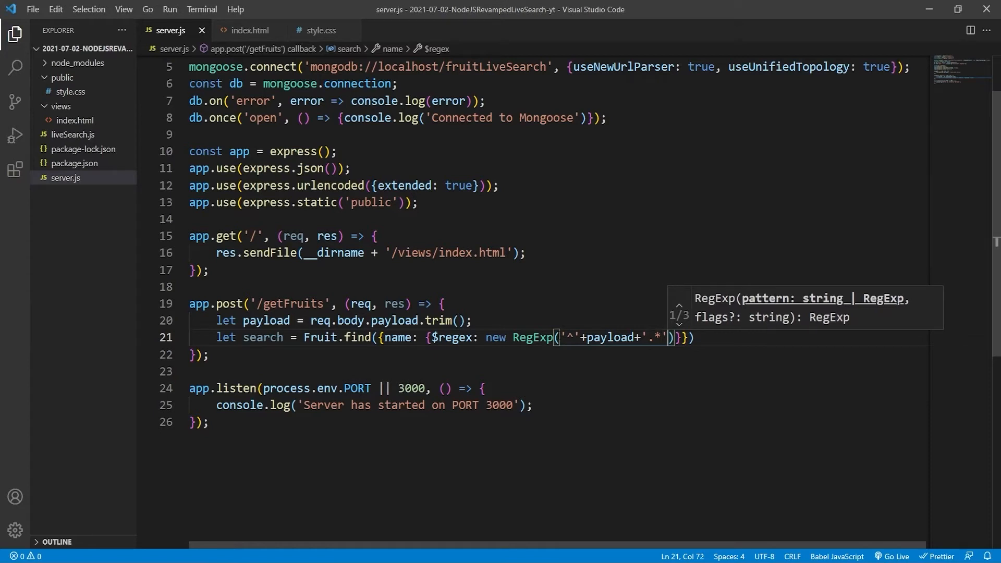
text(,'i)
Mark the /getFruits callback async and await the Fruit.find query into search.
double_click(685, 337)
click(743, 337)
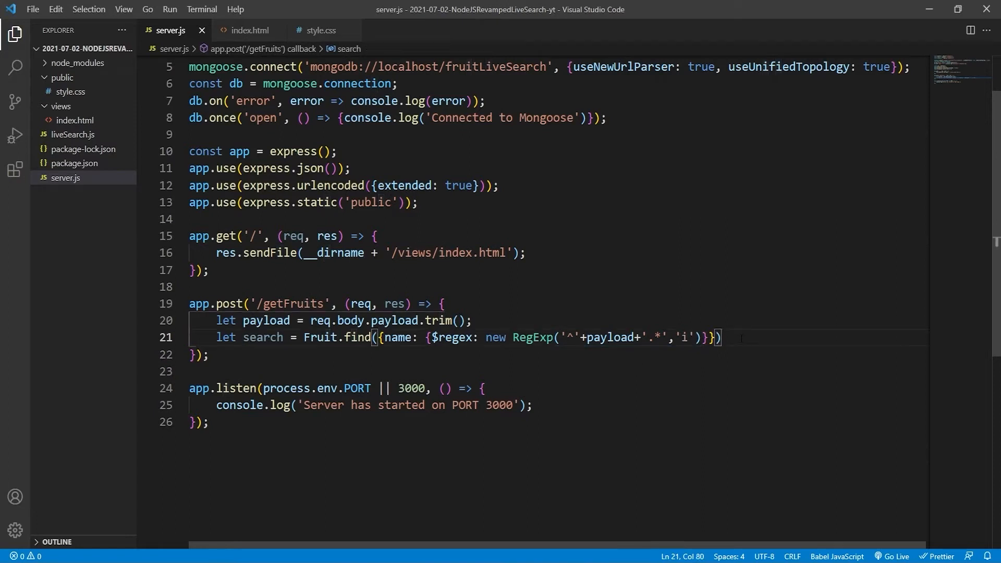
text(.exec)
text(();)
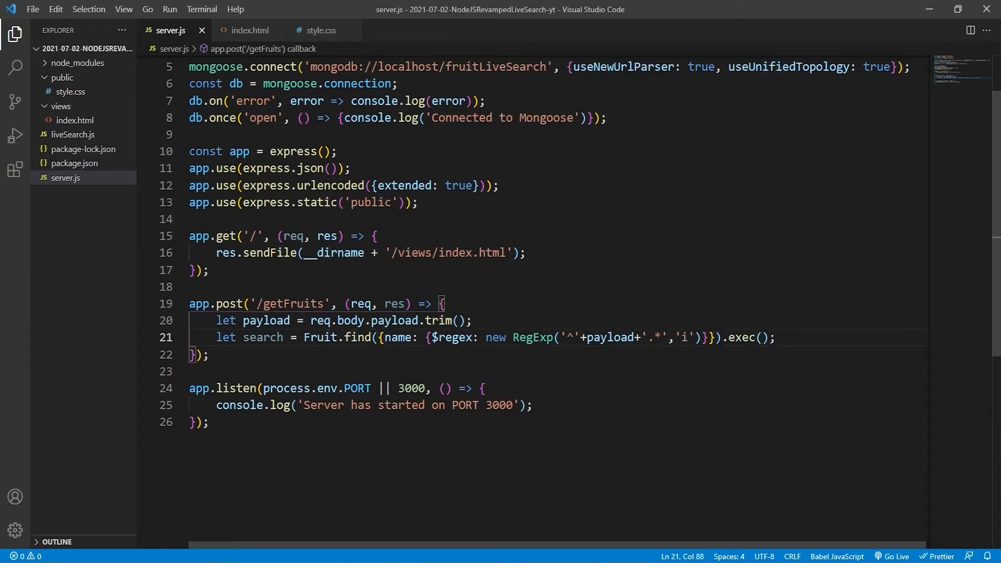
click(339, 304)
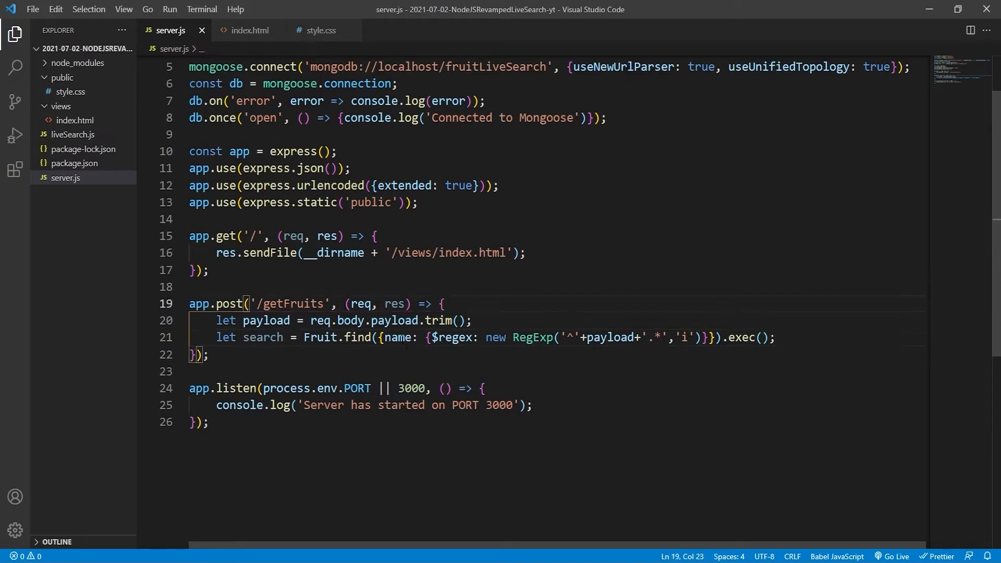
text(async)
click(298, 337)
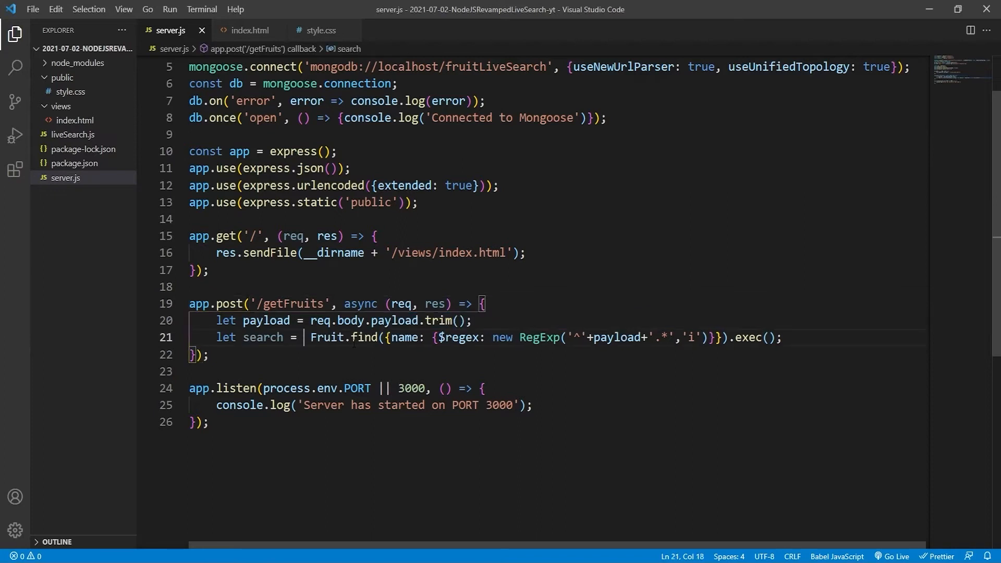
text(await)
click(487, 305)
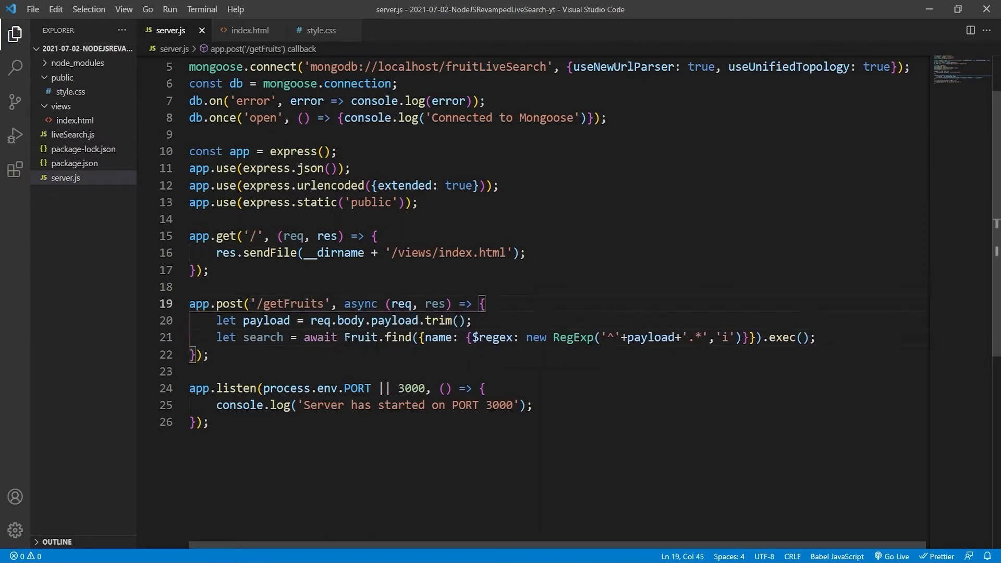
click(838, 338)
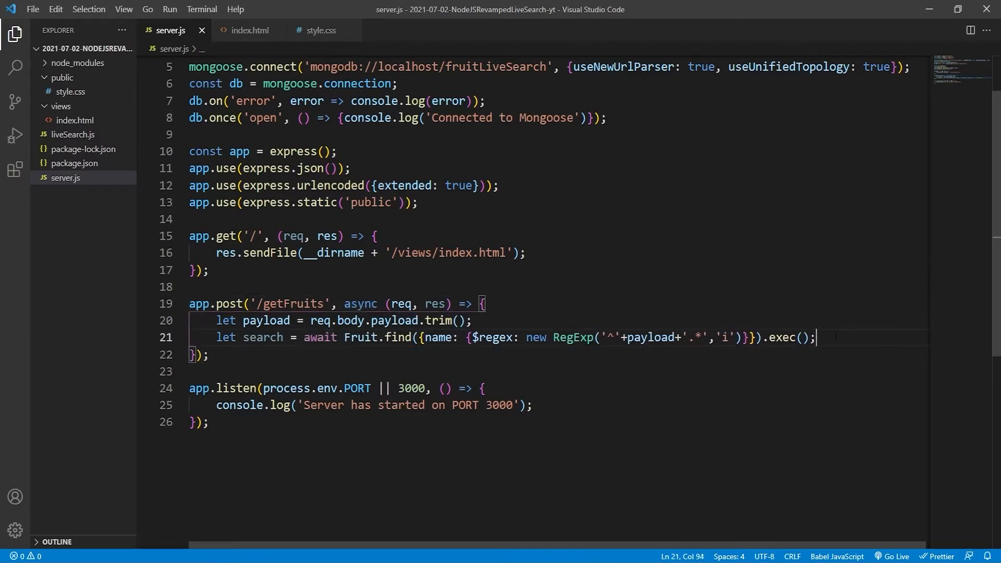
Add a comment and search = search.slice(0, 10); to cap results at ten.
key(Return)
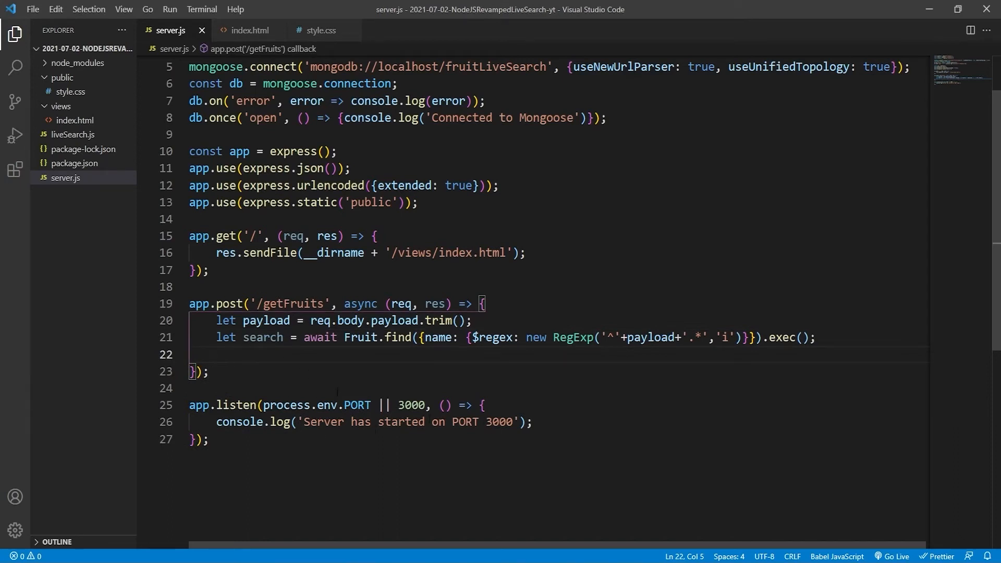
text(//Limit Search Results to 10)
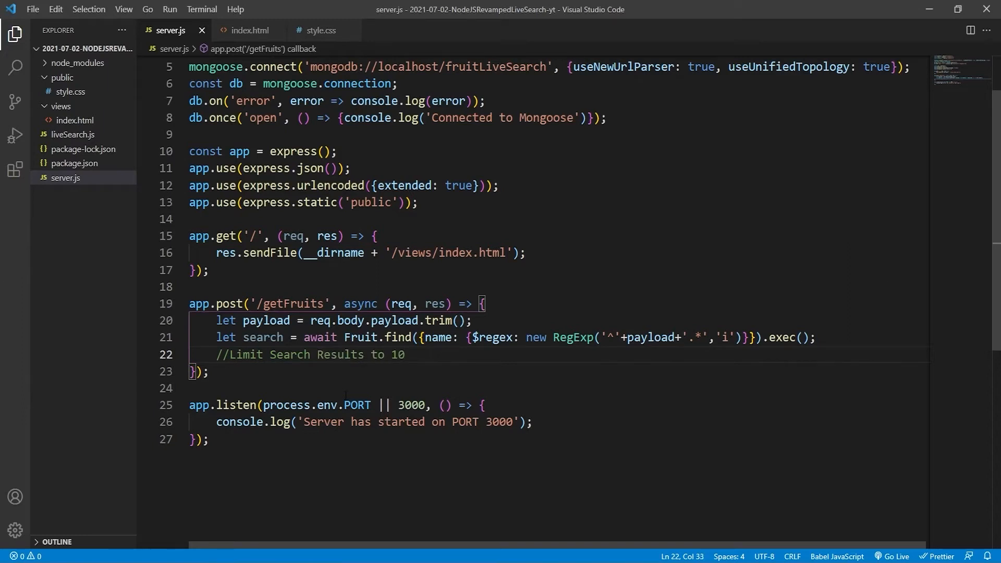
key(Return)
text(search = search.slice(0, 10);)
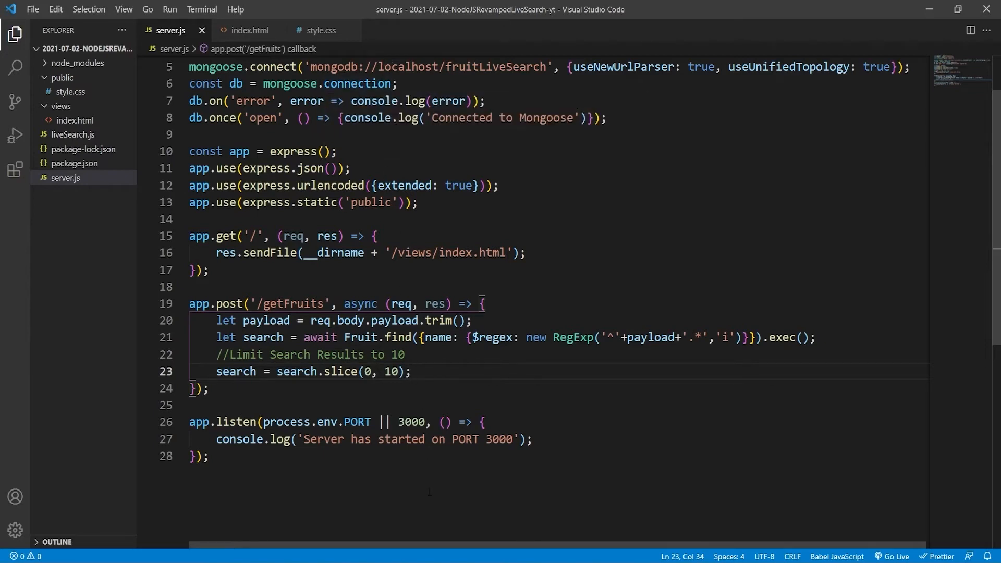
key(Return)
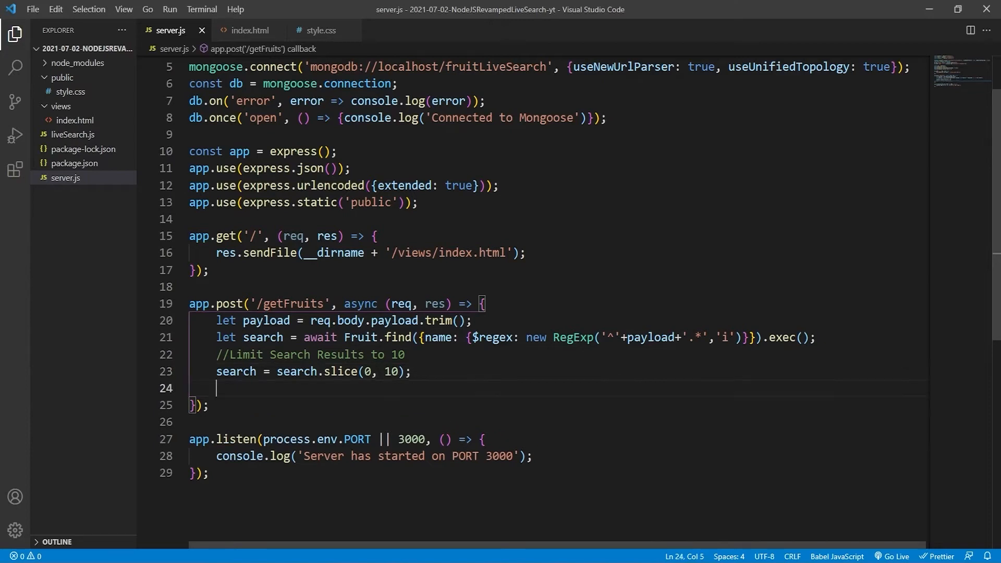
double_click(368, 371)
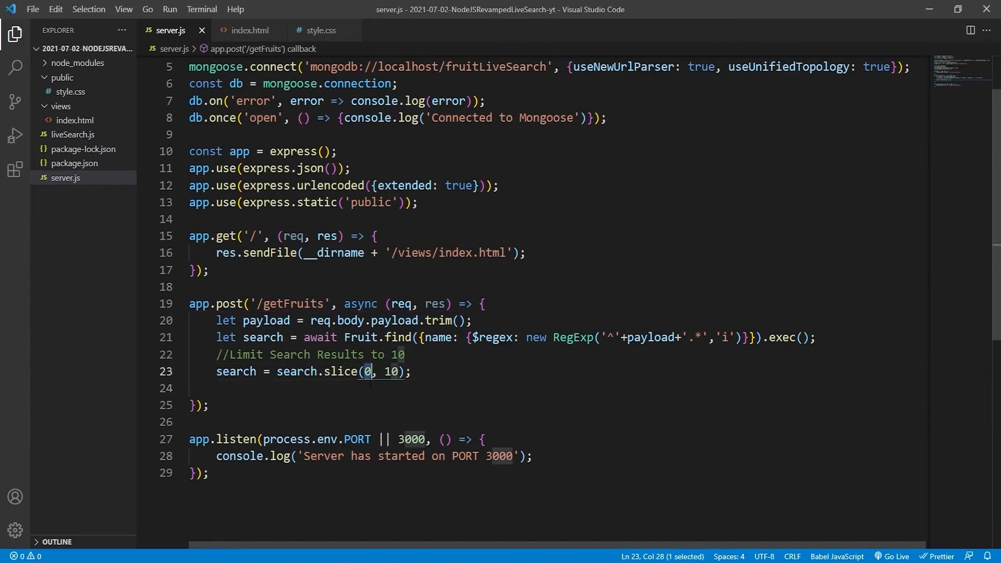
click(263, 337)
click(287, 391)
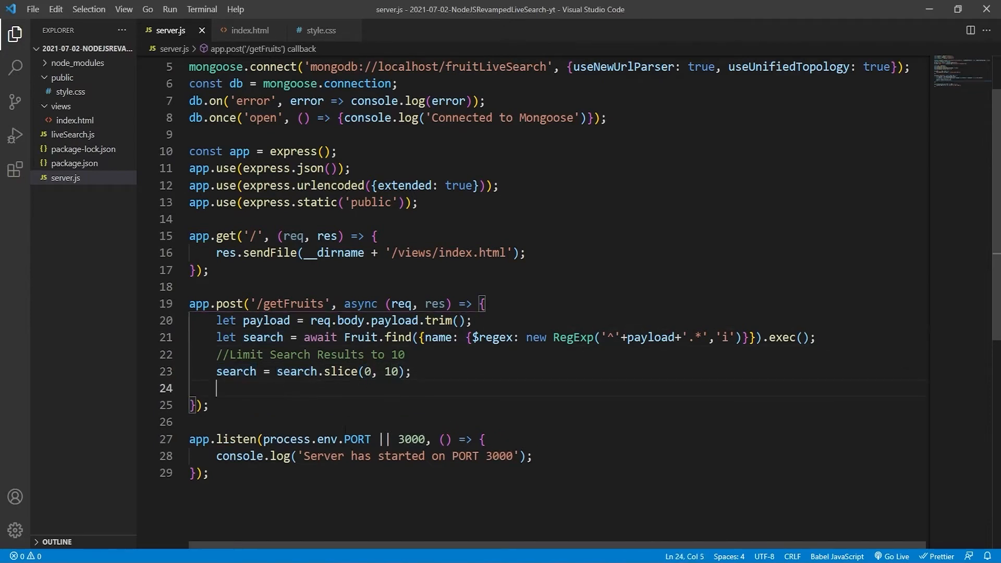
Send the results back with res.send({payload: search}).
drag(384, 379, 399, 375)
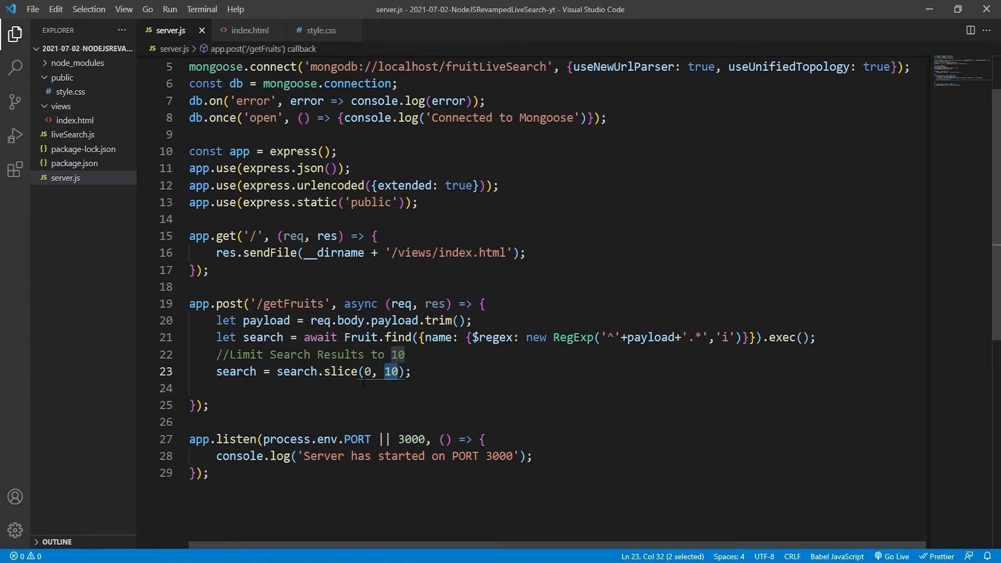
click(432, 388)
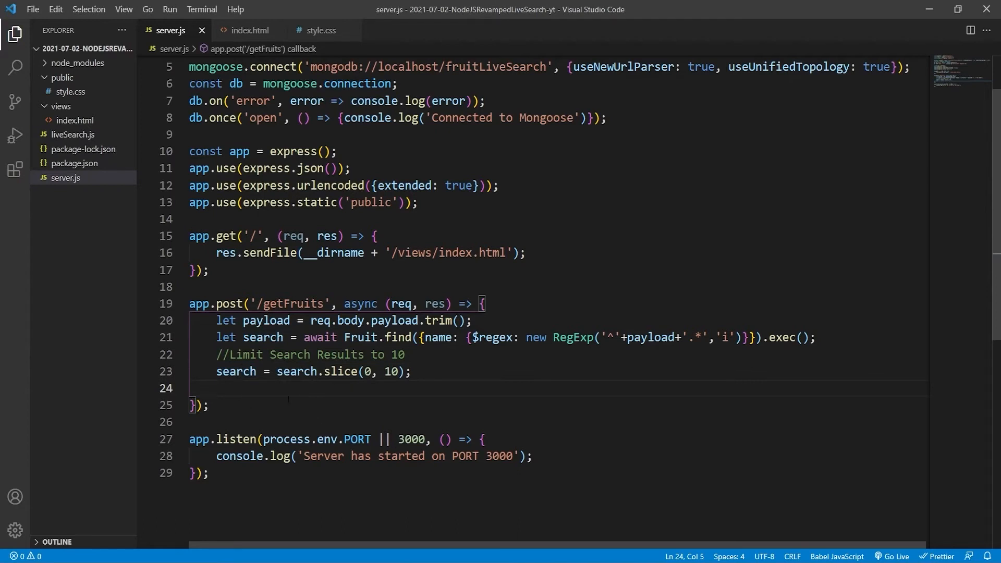
text(res.send)
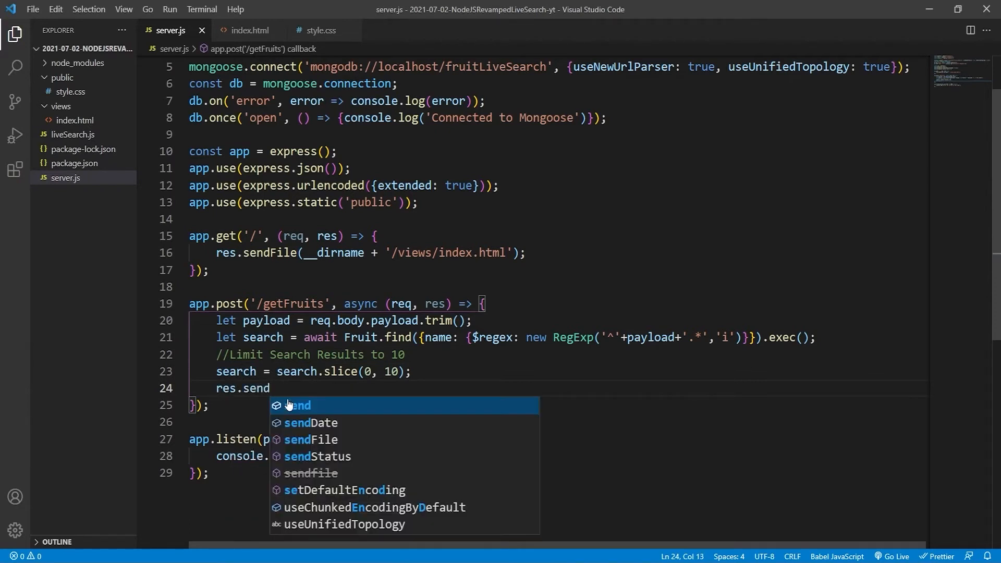
text(({payload: search)
key(End)
text(;)
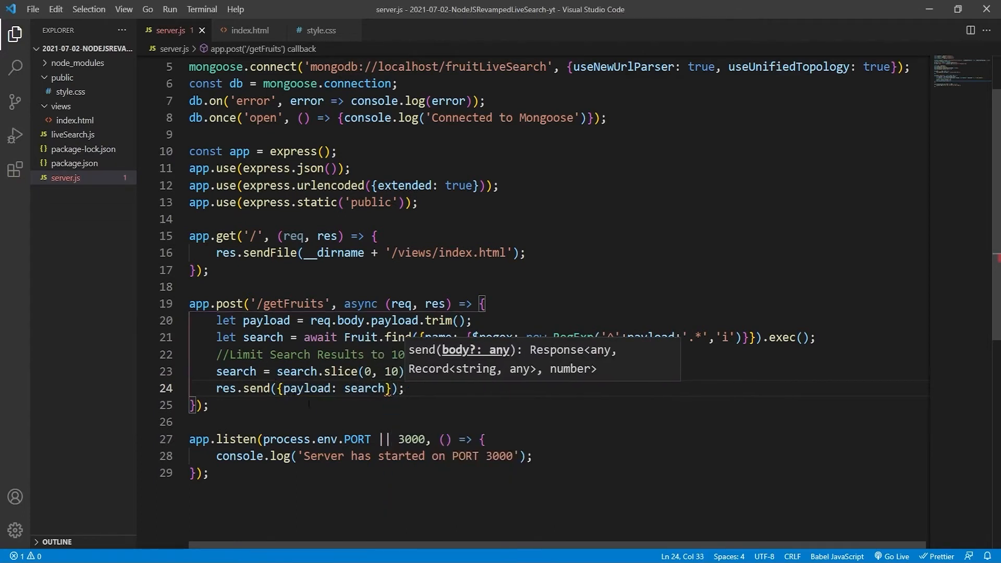
Chain .then(res => res.json()) onto the getFruits fetch in index.html.
click(250, 30)
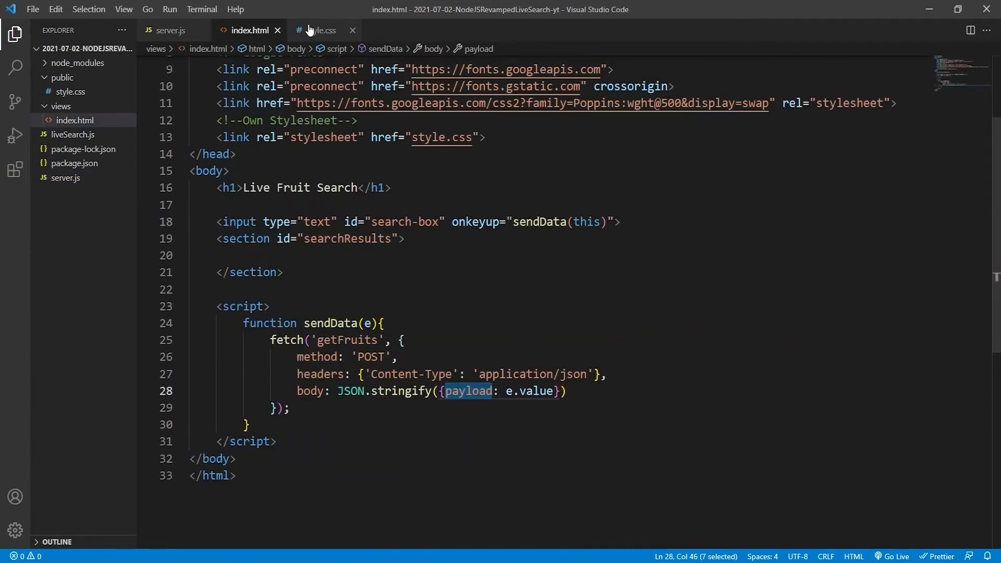
click(310, 30)
click(250, 30)
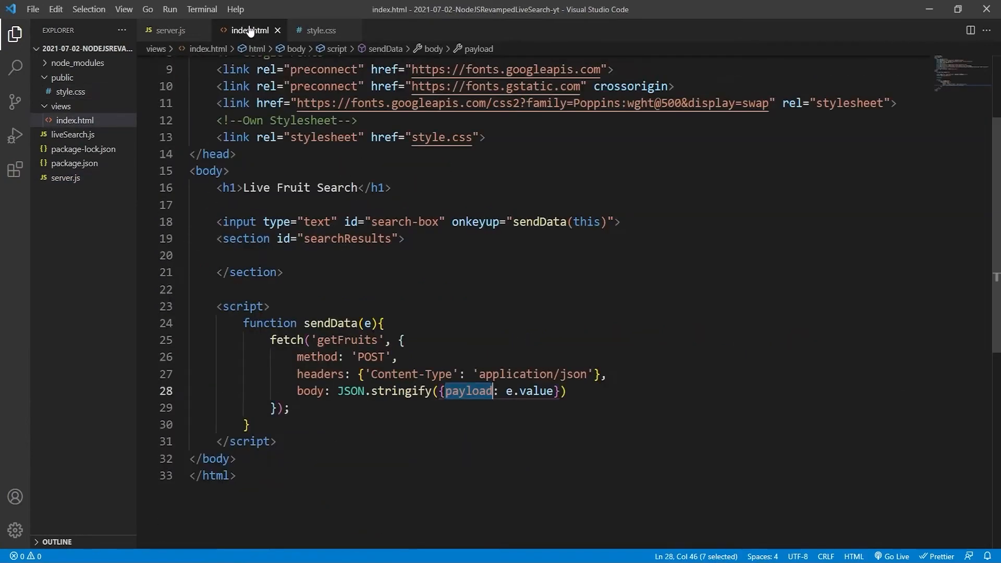
click(310, 391)
key(ctrl+Tab)
key(ctrl+Tab)
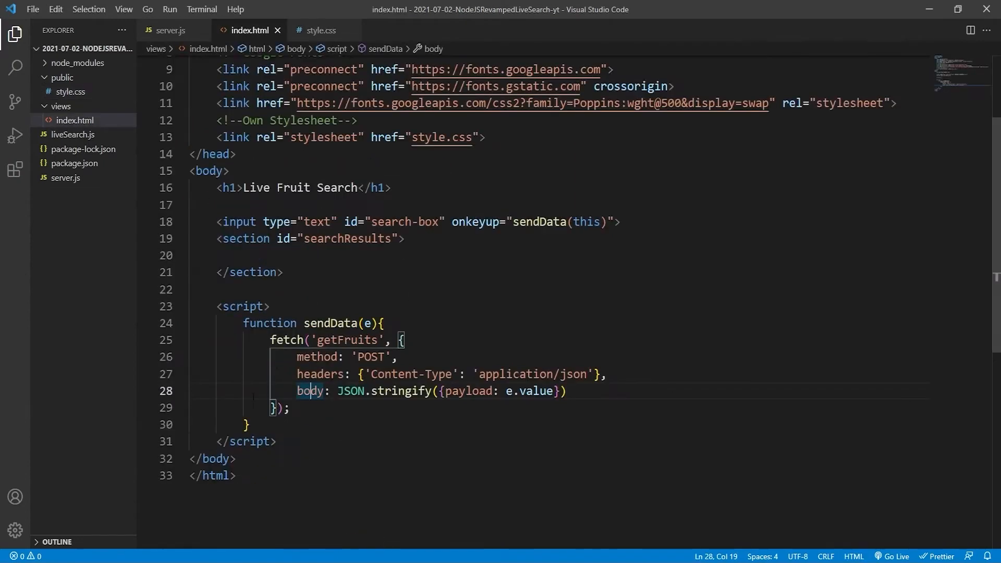
key(Down)
key(Left)
text(.then()
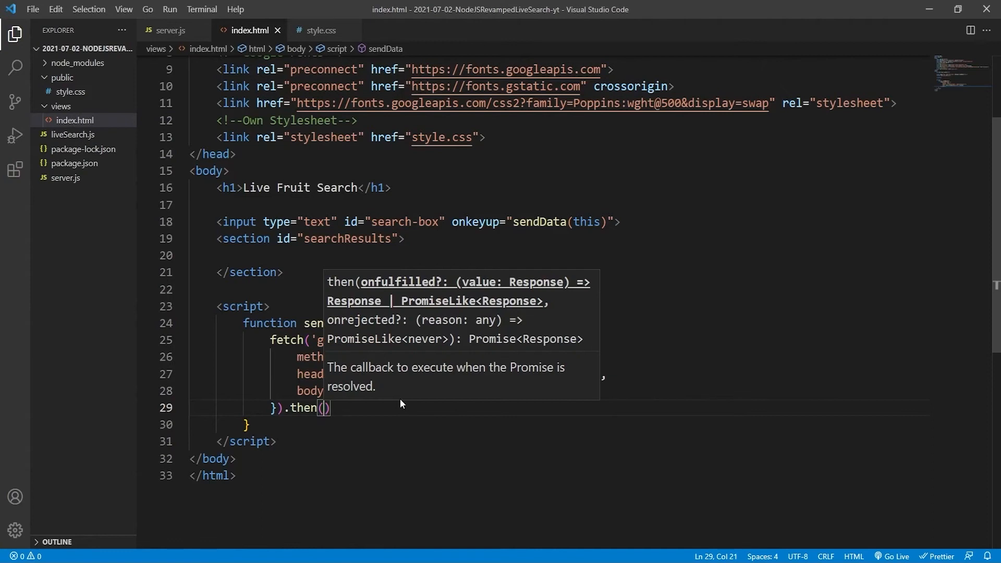
text(res)
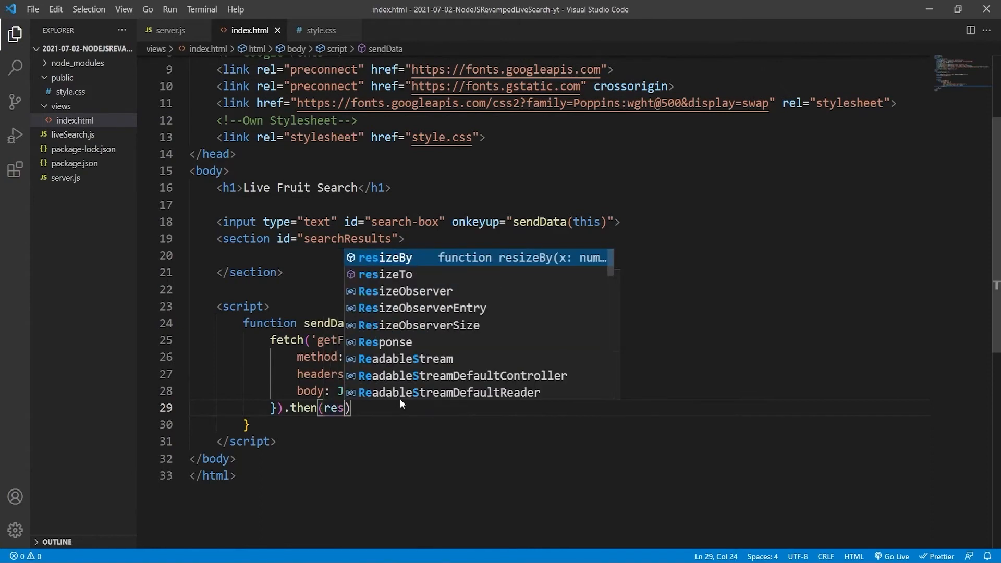
text( => res.)
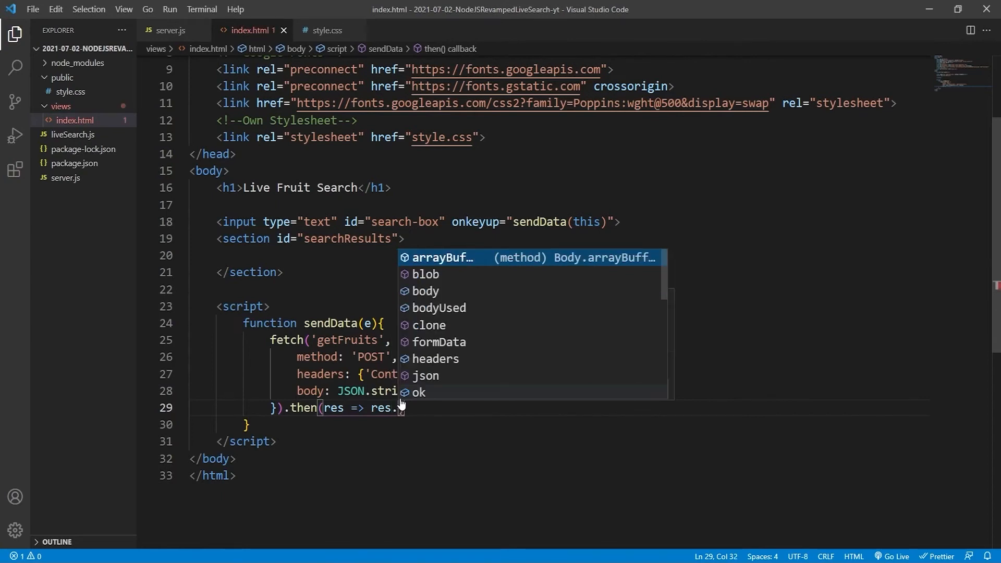
text(json()).thje)
key(BackSpace)
key(BackSpace)
text(en)
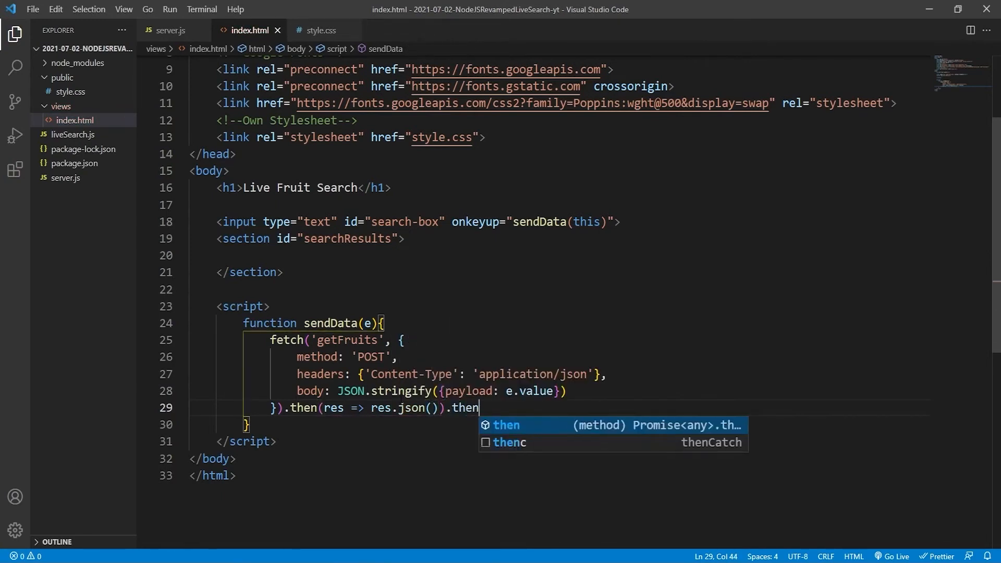
text((data => )
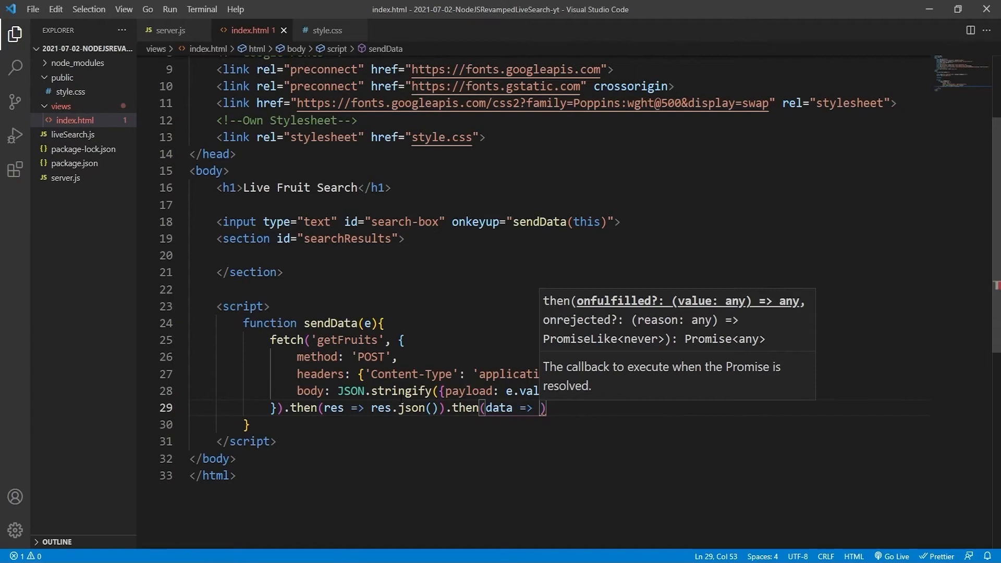
text({)
Add a .then(data => ...) callback that stores data.payload and logs it, then save.
key(Return)
click(375, 442)
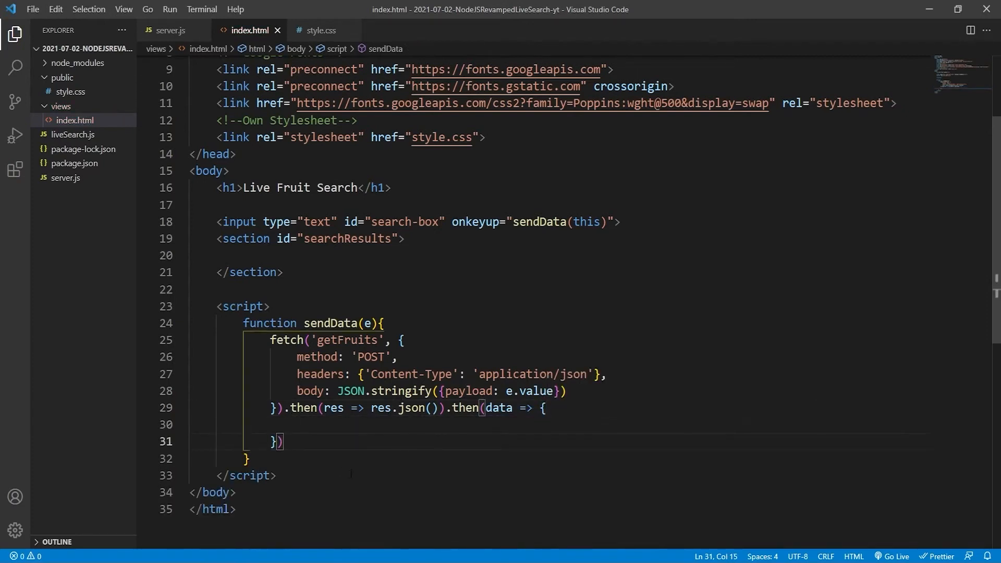
text(;)
key(Up)
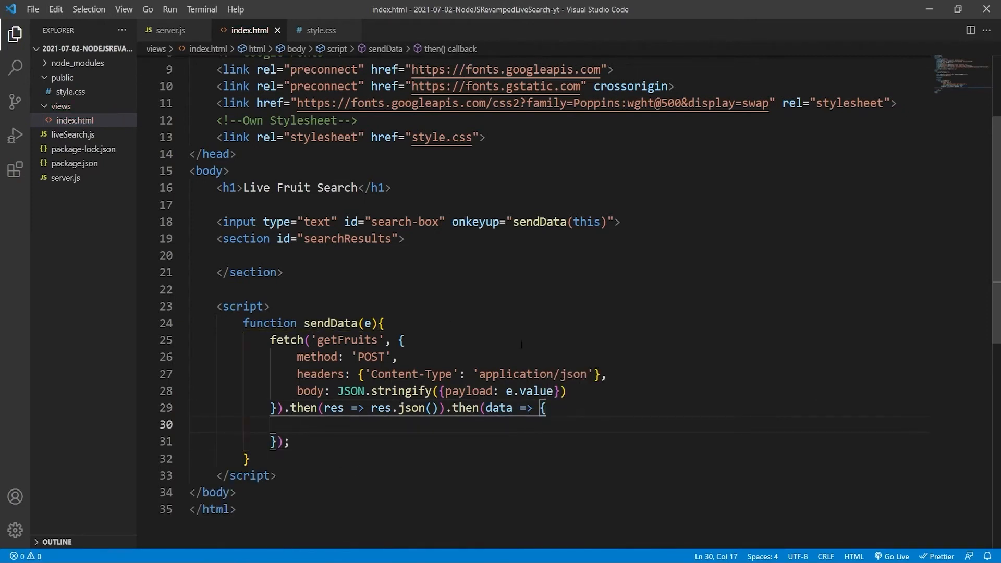
text(let )
text(payload = data.payload;)
key(ctrl+s)
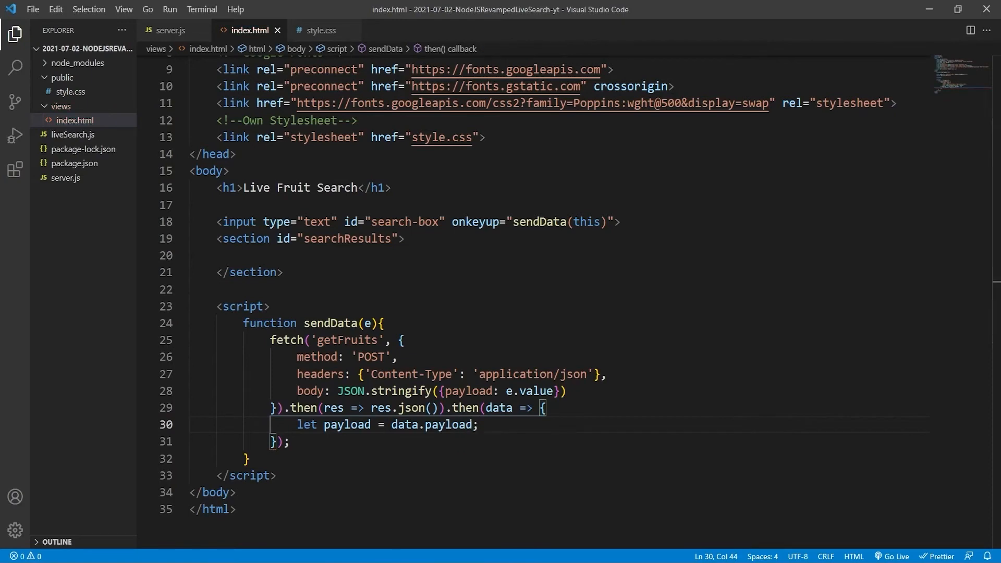
scroll(581, 269, down, 2)
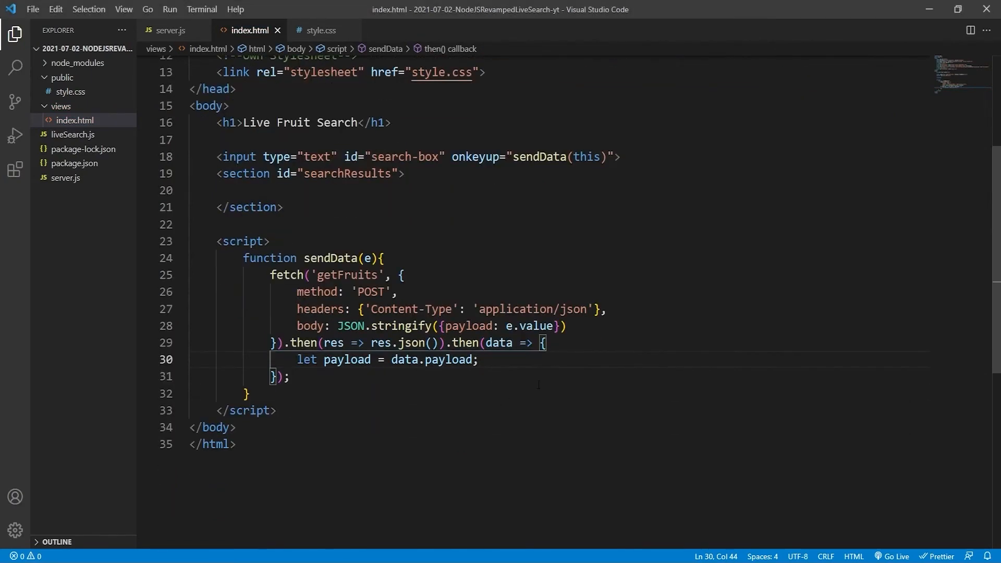
key(Return)
text(console.log(payload)
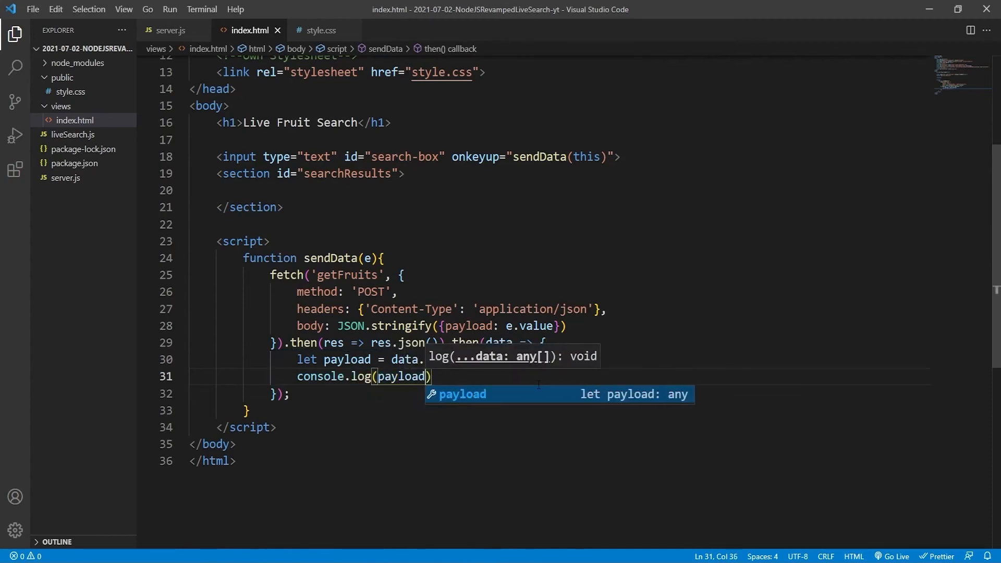
text();)
Reload localhost:3000 with the DevTools console open and search for 'ap'.
key(alt+Tab)
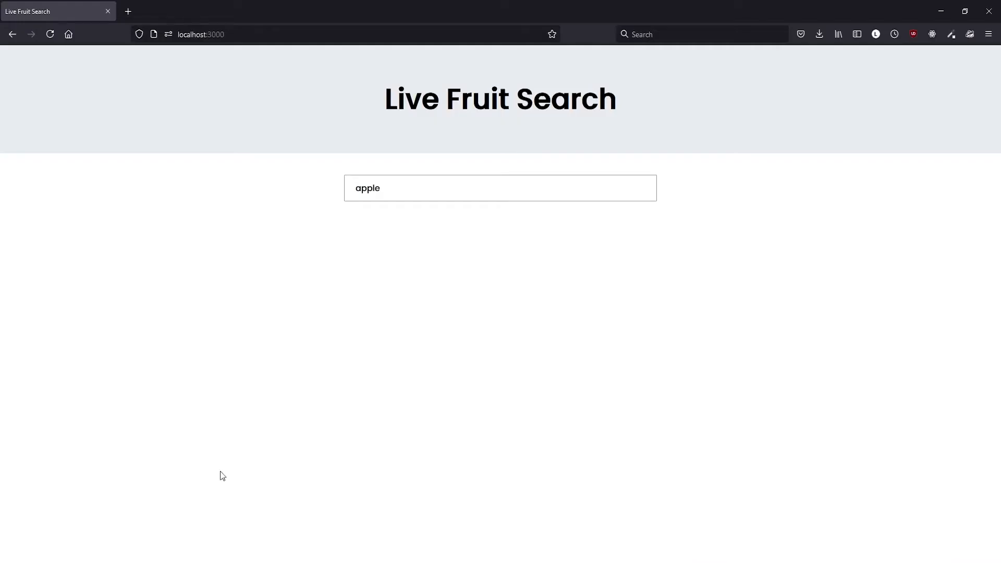
click(45, 34)
right_click(199, 226)
click(233, 378)
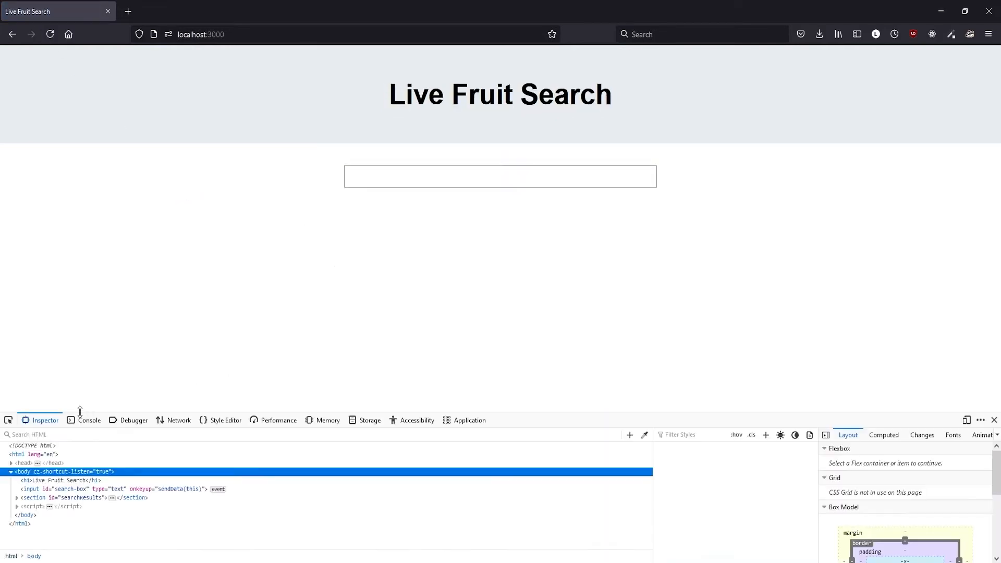
click(86, 420)
click(429, 187)
text(a)
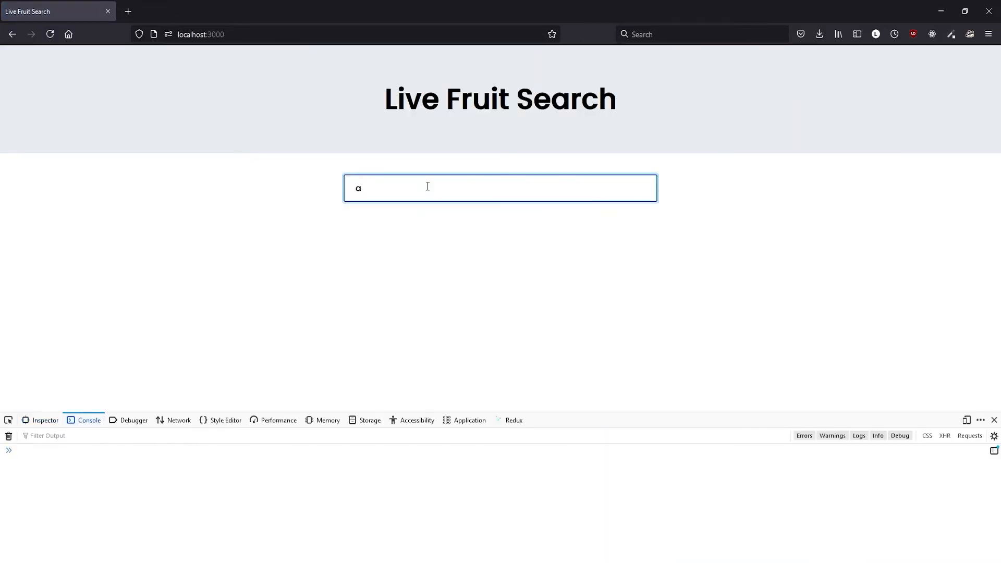
text(p)
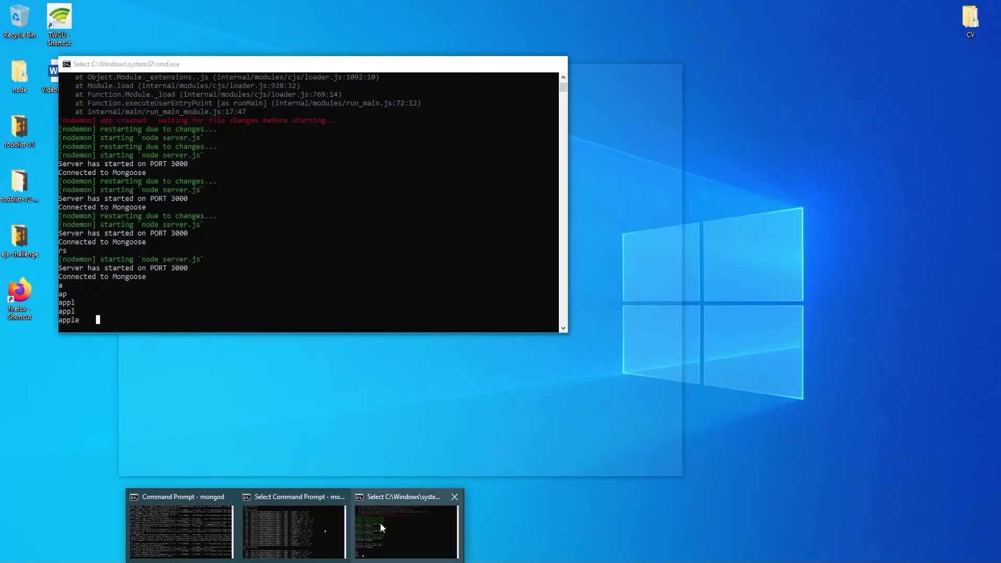
click(380, 524)
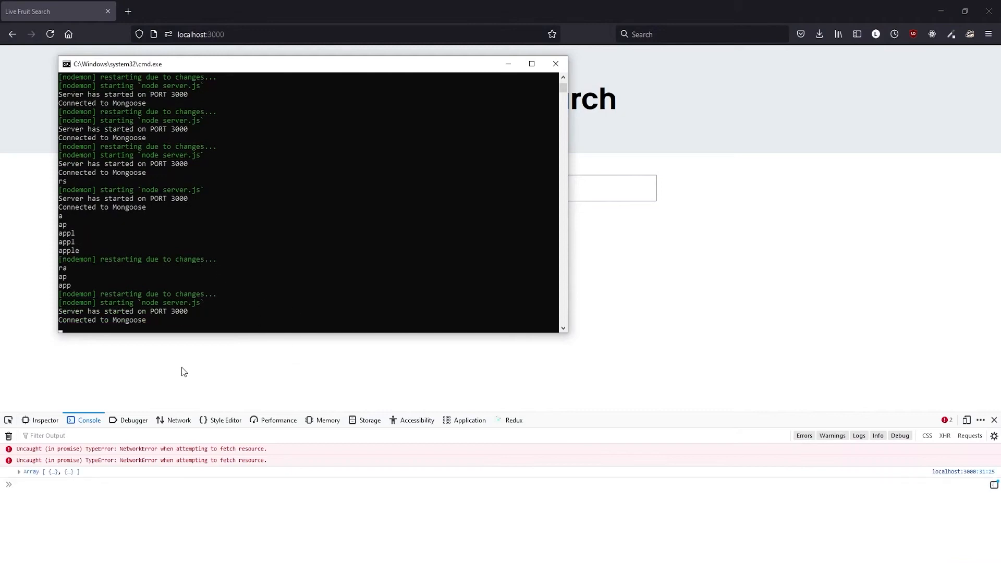
click(180, 352)
click(48, 34)
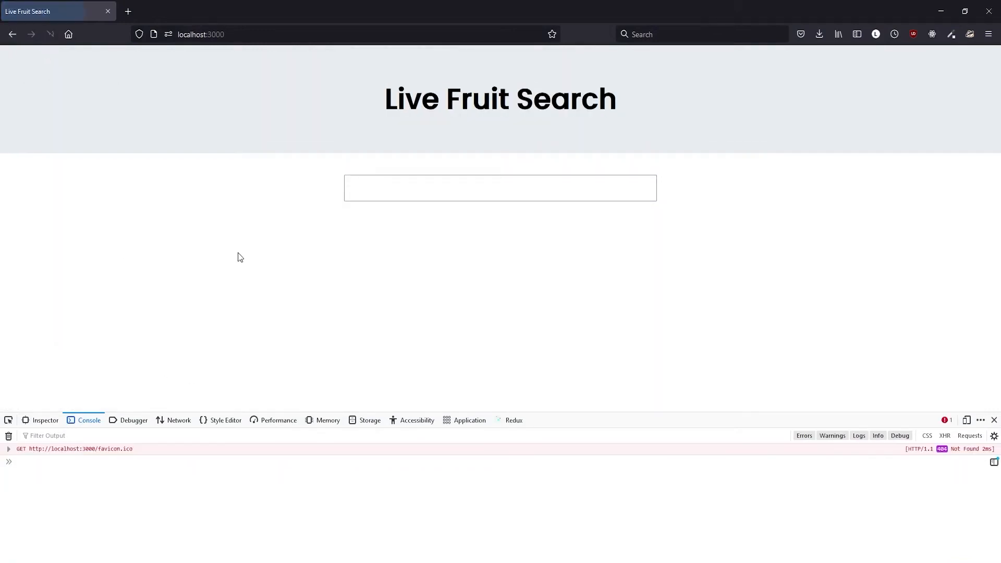
click(399, 194)
text(ap)
Expand the logged result arrays to inspect the Avocado and Apple objects, then close DevTools.
click(41, 472)
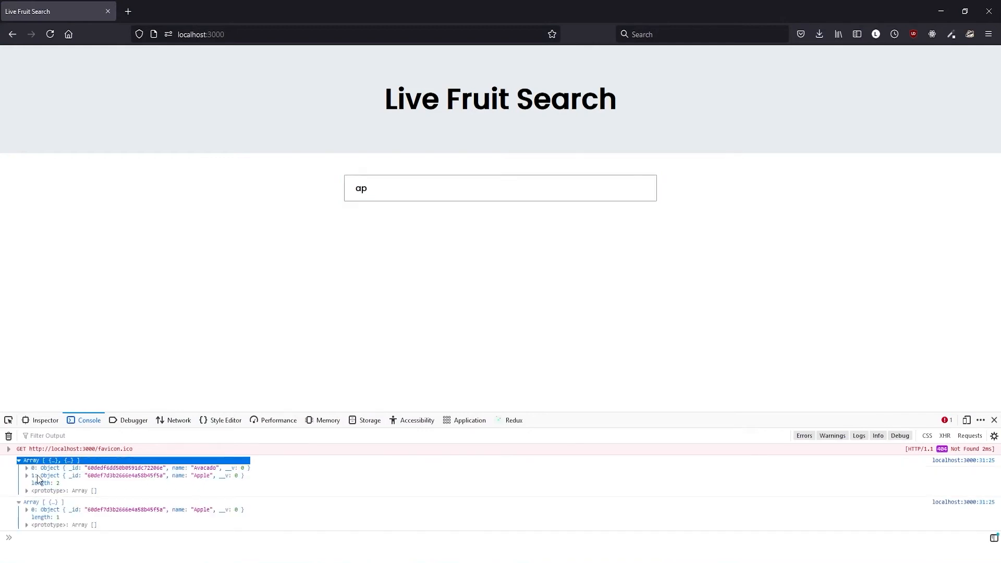
click(27, 476)
click(28, 476)
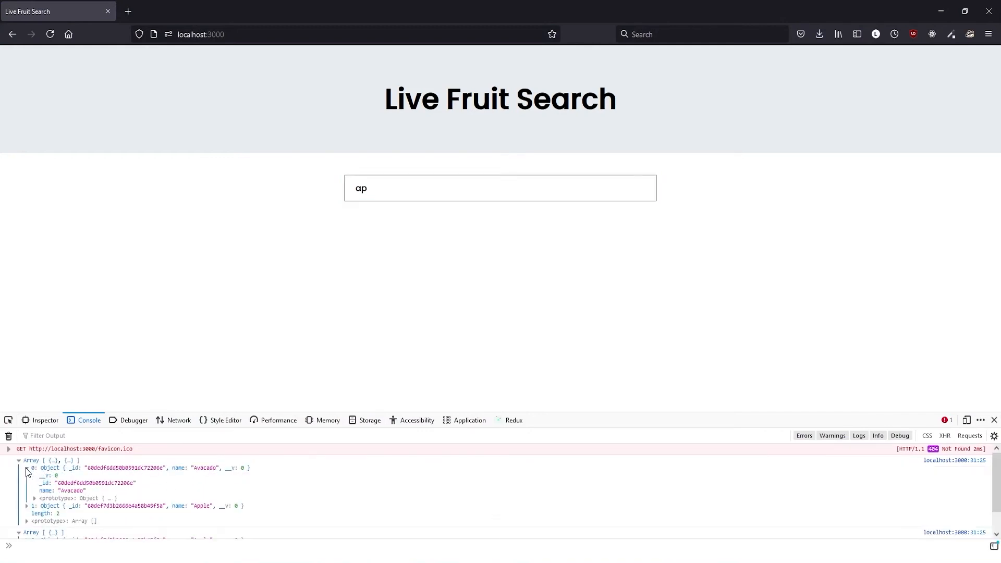
click(26, 468)
click(45, 509)
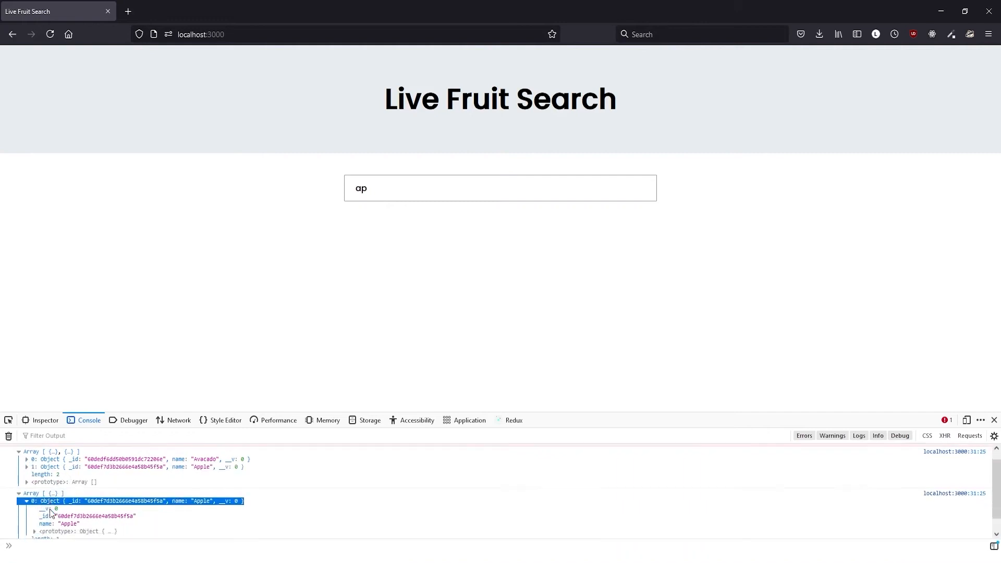
scroll(186, 488, up, 2)
click(136, 476)
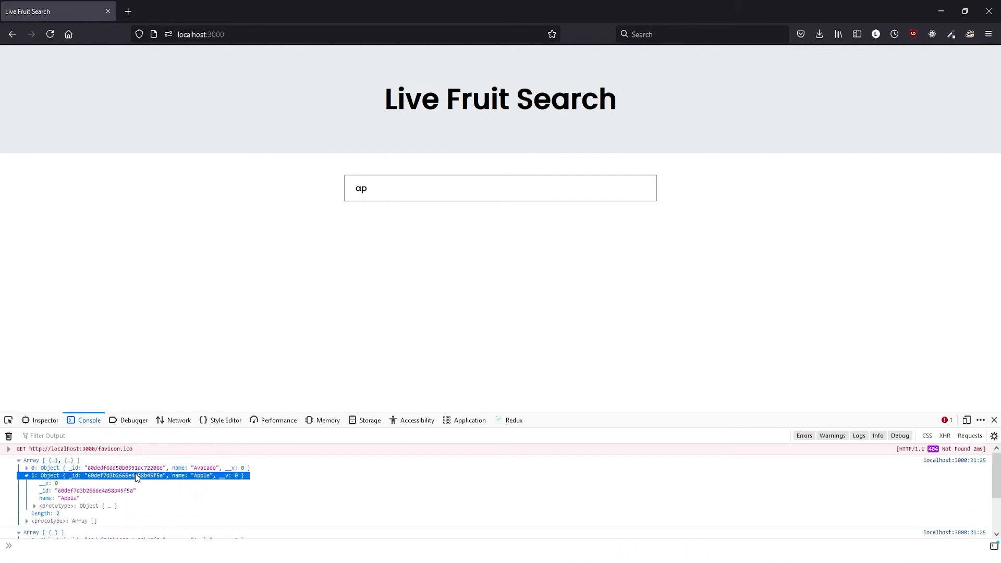
click(994, 420)
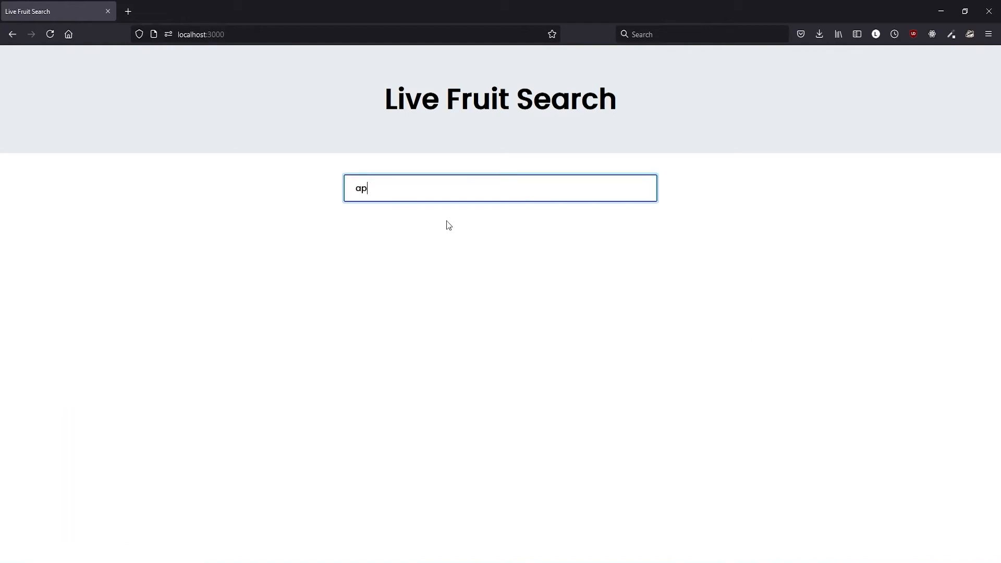
Clear the 'ap' query and return to the sendData code in the editor.
drag(368, 188, 297, 183)
key(BackSpace)
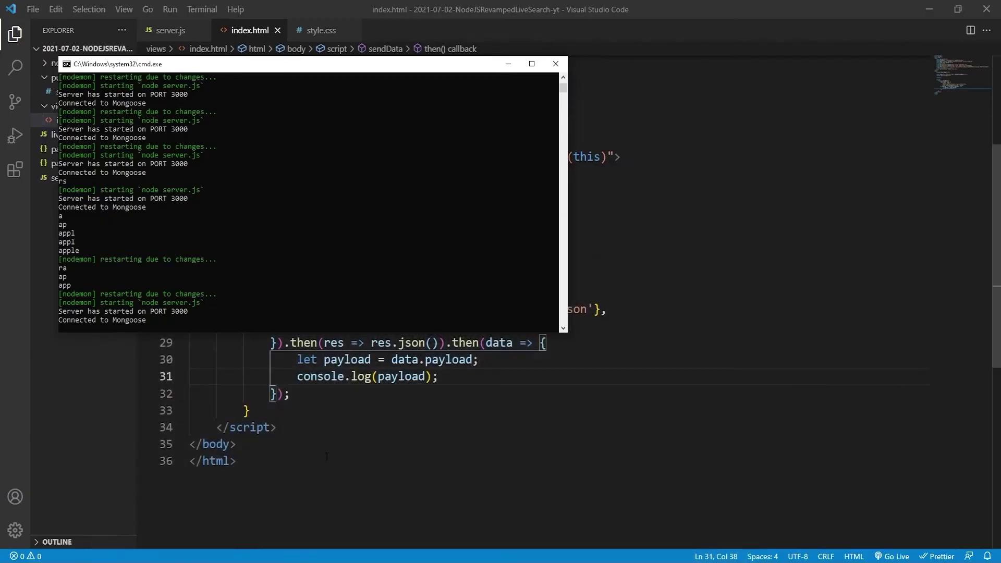
click(278, 428)
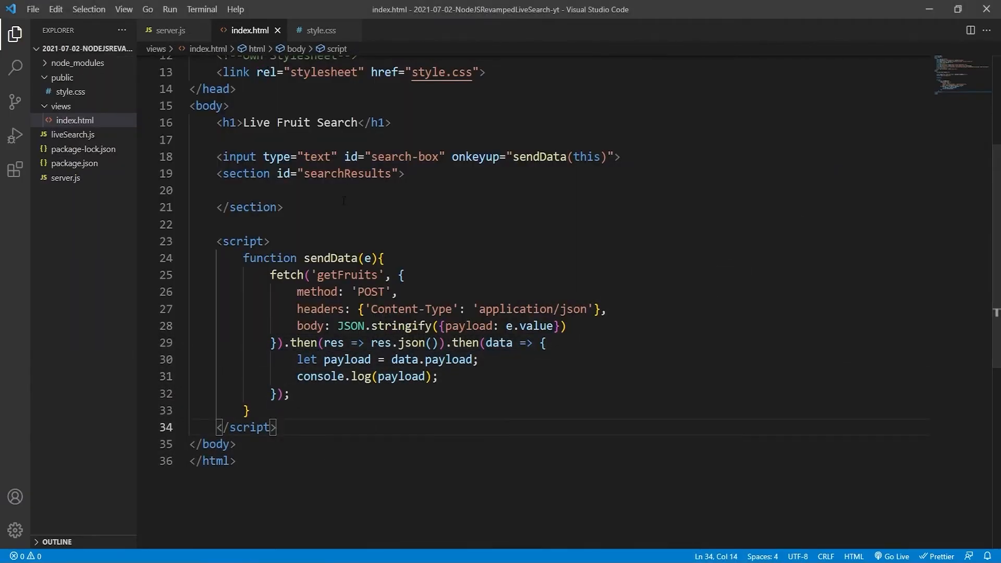
click(470, 376)
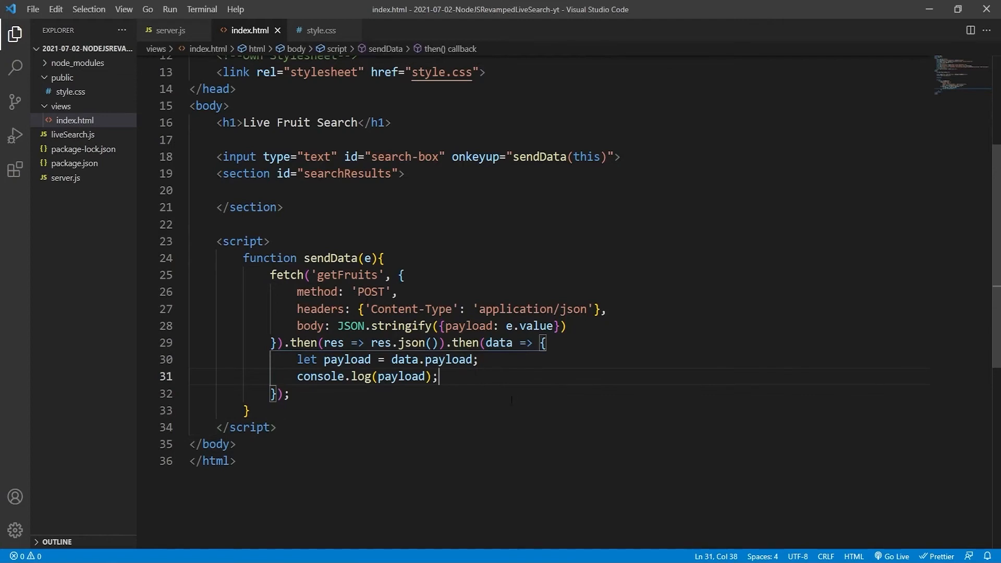
click(422, 258)
scroll(301, 240, up, 1)
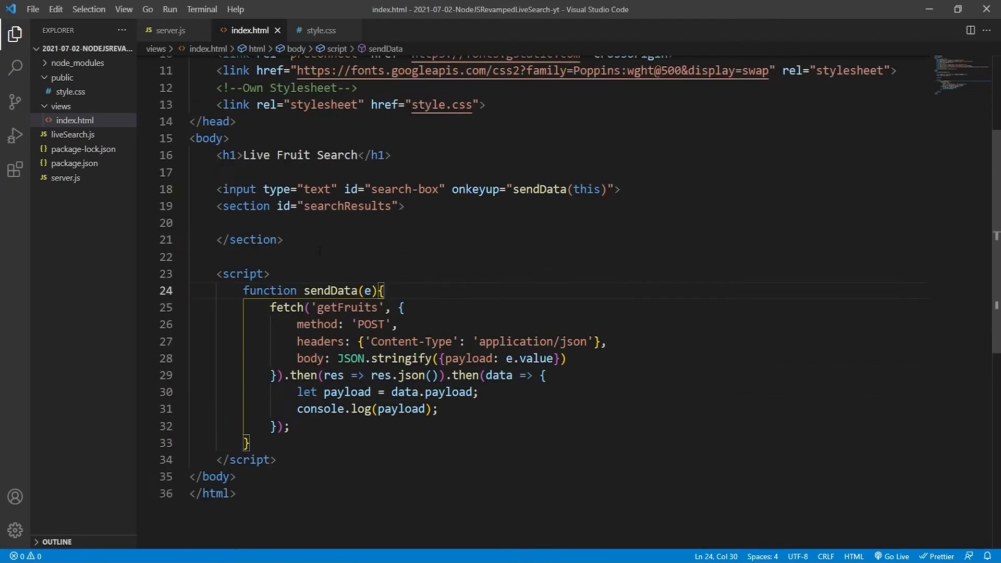
Review the empty searchResults section and add a blank line at the start of sendData.
click(244, 223)
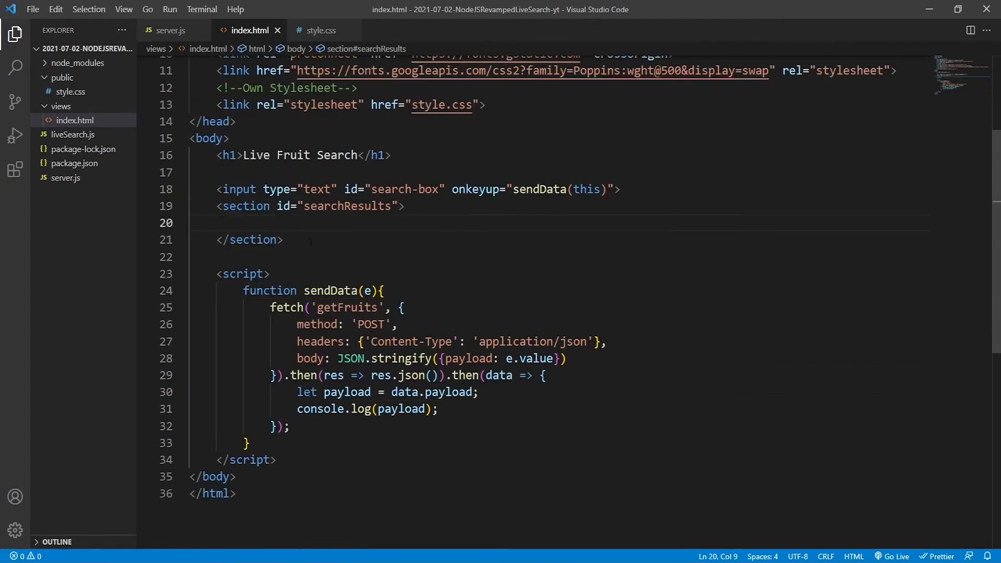
click(243, 206)
click(244, 223)
click(244, 206)
click(383, 291)
key(Return)
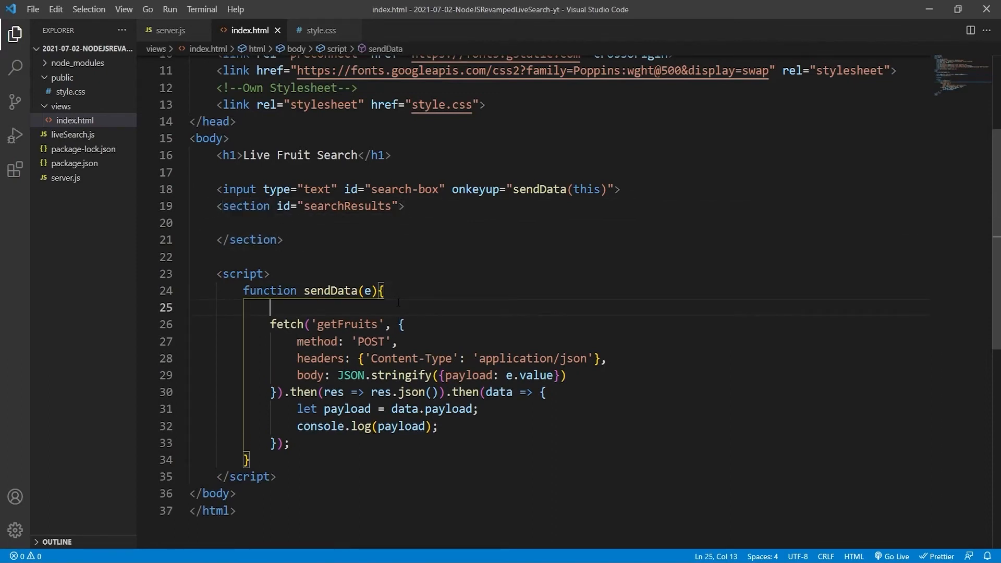
text(const search)
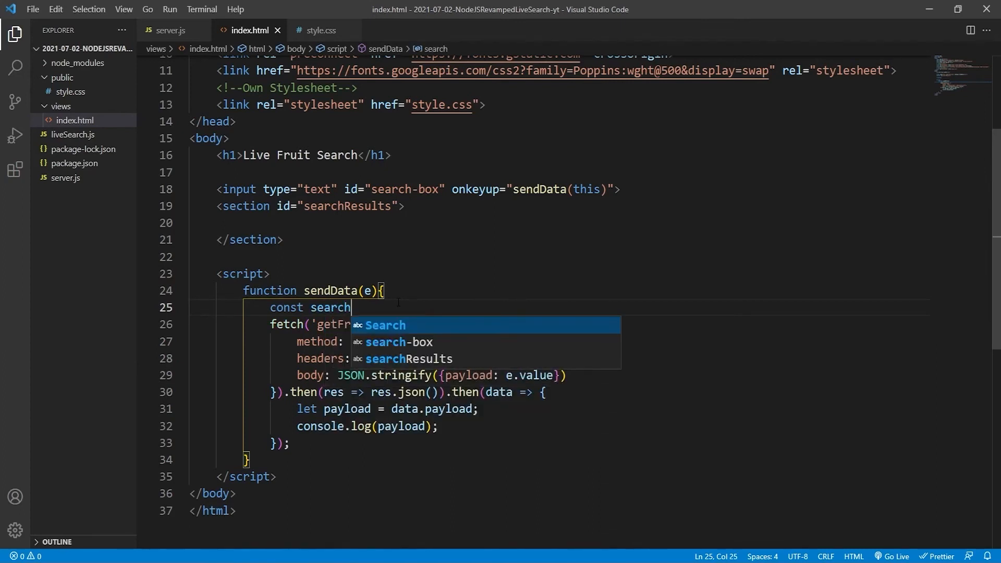
text(Results = document.get)
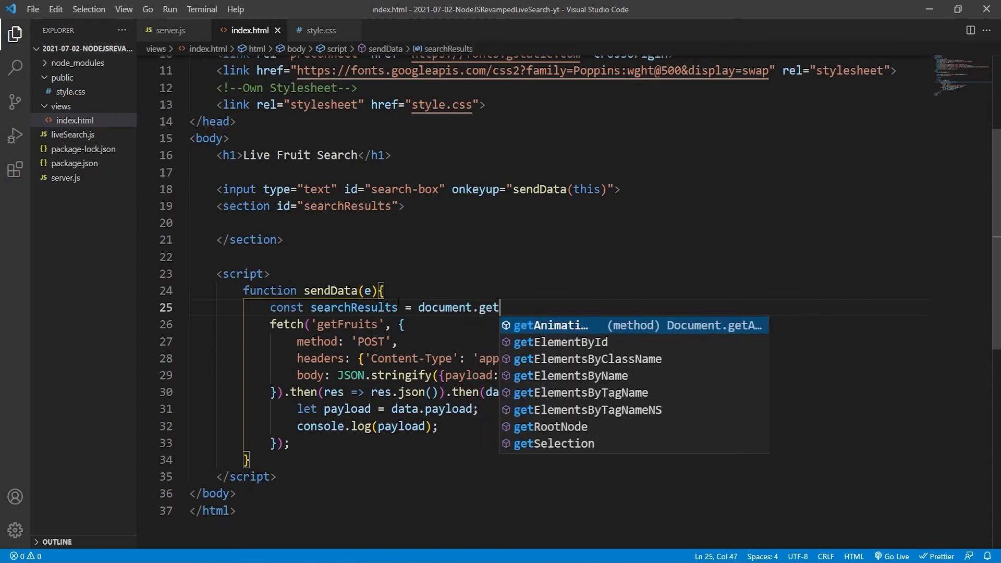
text(E)
Declare const searchResults = document.getElementById('searchResults') and remove the payload log.
key(Tab)
text(()
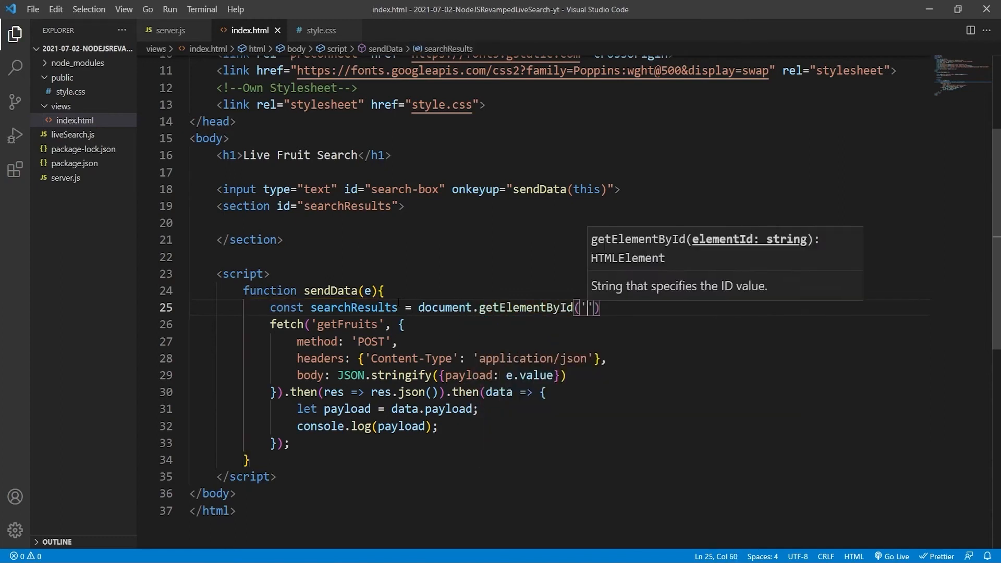
text('sea)
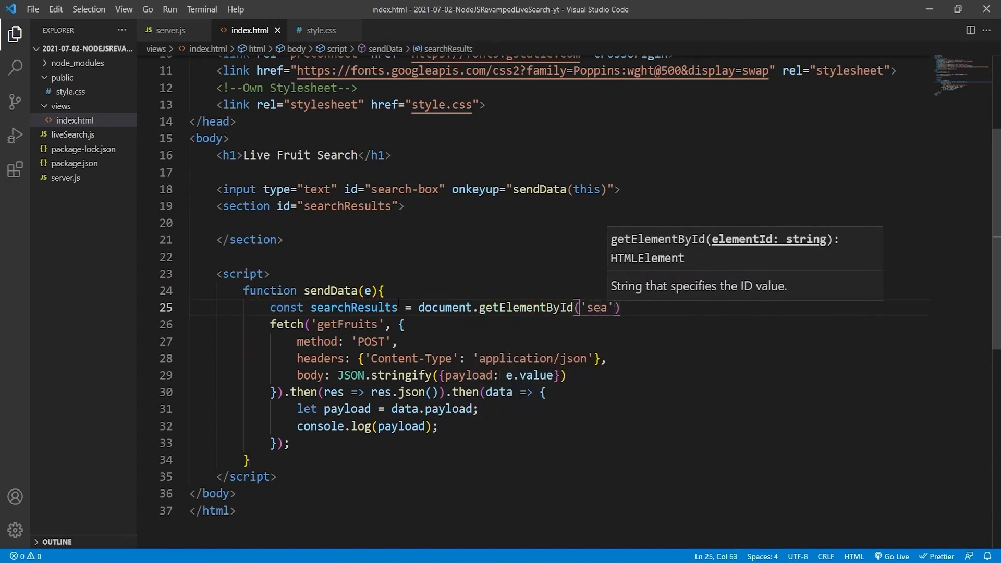
text(rchResults)
key(Right)
text(;)
click(443, 429)
scroll(469, 436, down, 1)
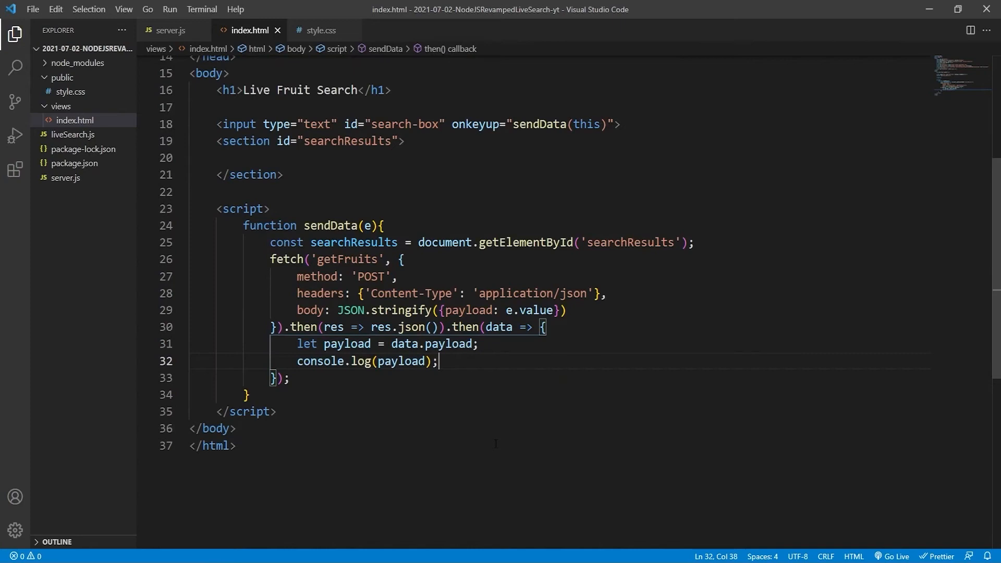
key(BackSpace)
key(BackSpace)
key(BackSpace)
key(BackSpace)
key(BackSpace)
key(BackSpace)
key(BackSpace)
key(BackSpace)
key(BackSpace)
key(BackSpace)
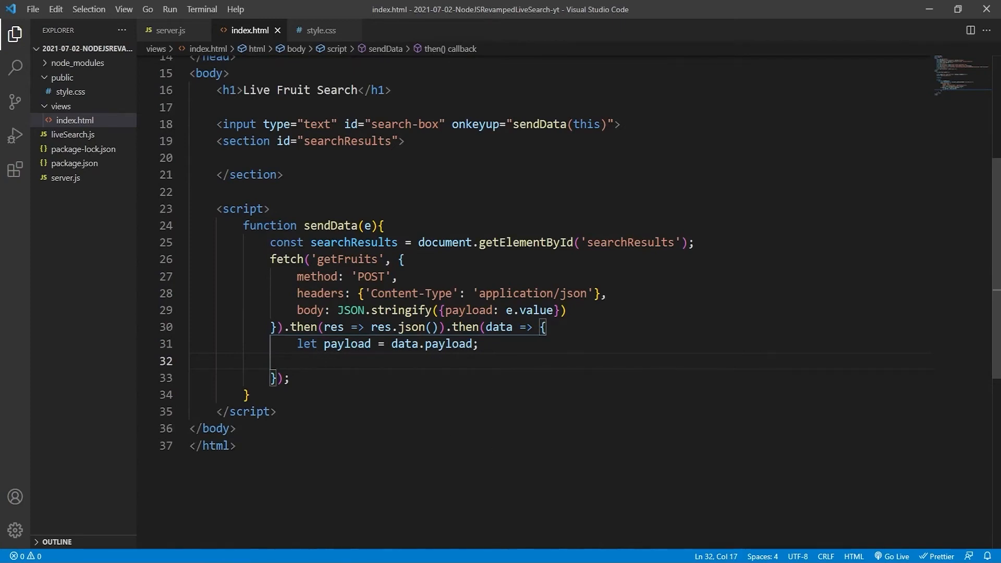
Replace the log with searchResults.innerHTML = '' to empty the results when data arrives.
click(345, 243)
click(335, 361)
text(searchResults)
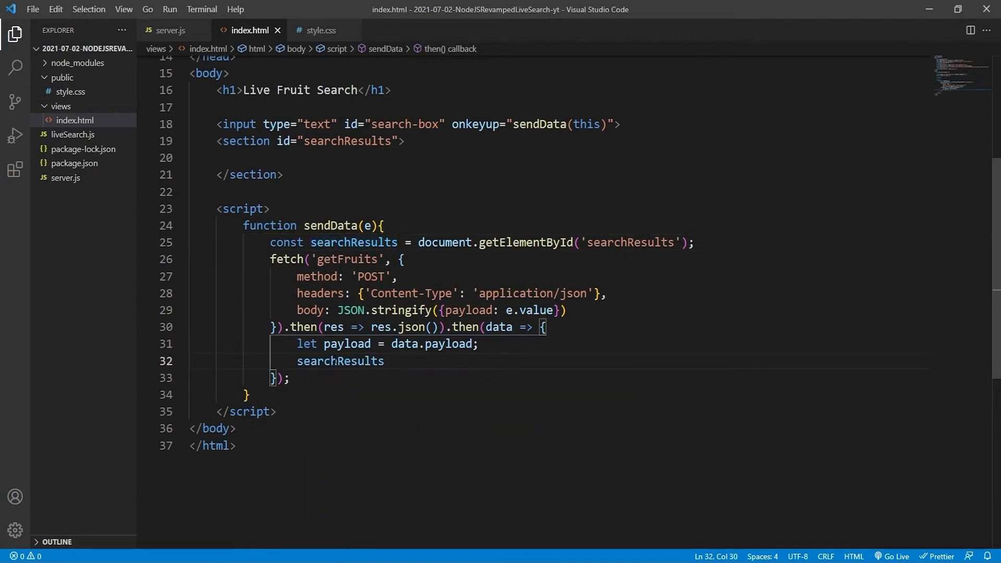
text(.innerHTML = '';)
key(Return)
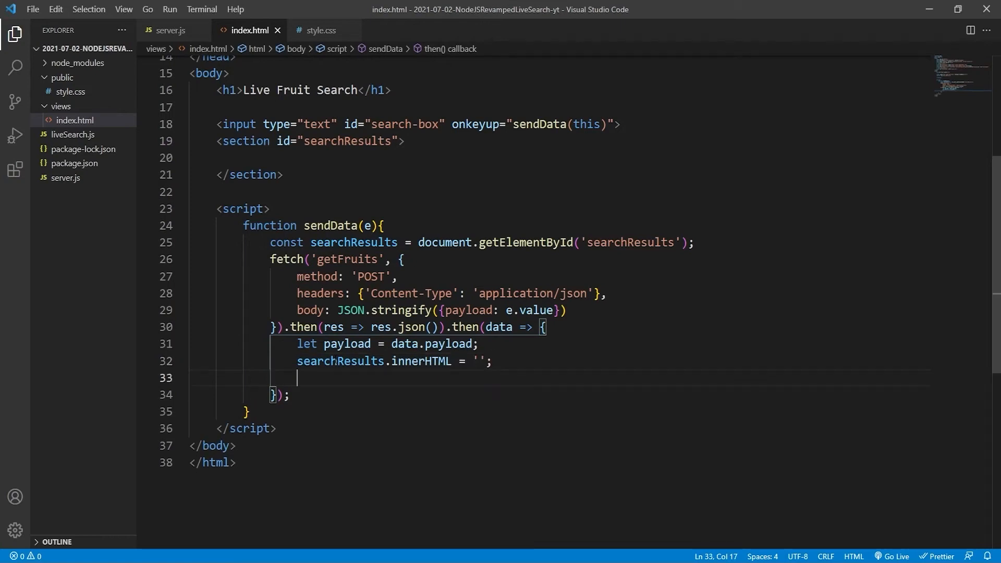
text(if()
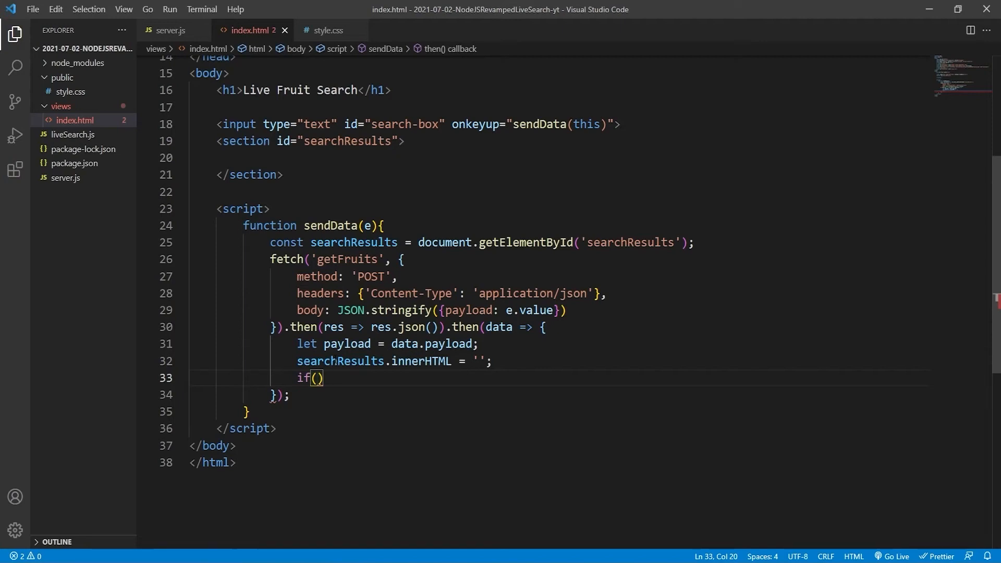
text(pa)
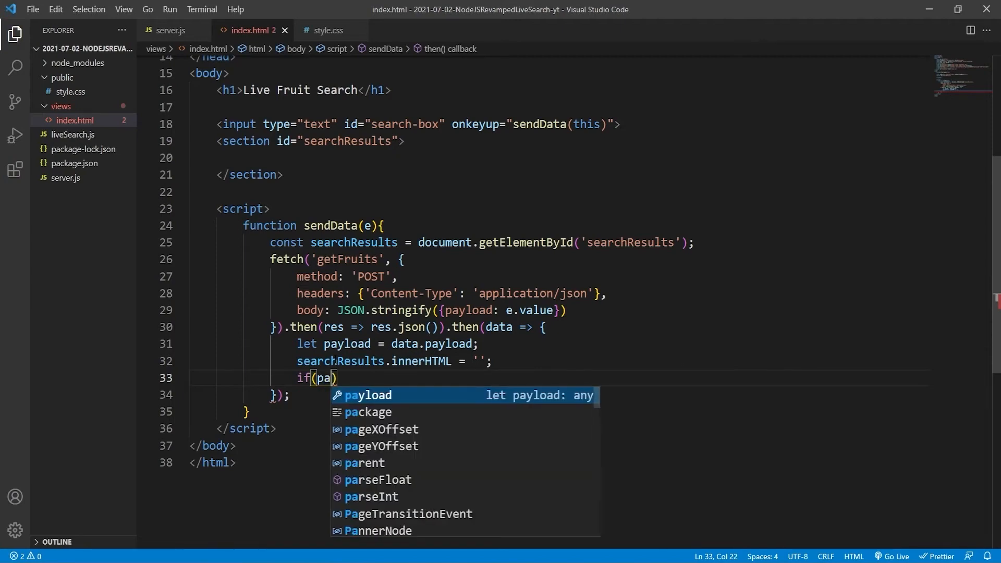
text(yload.)
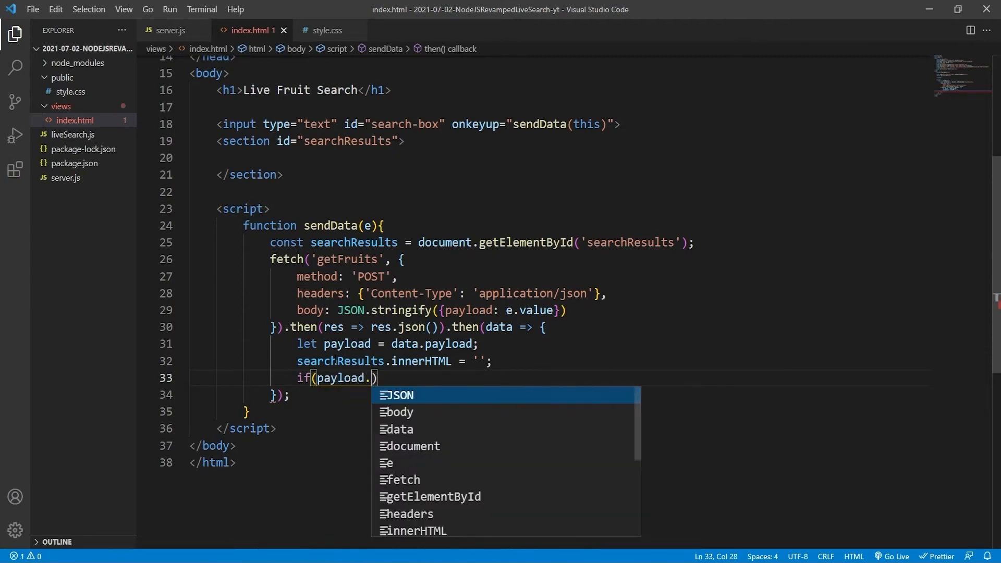
text(length )
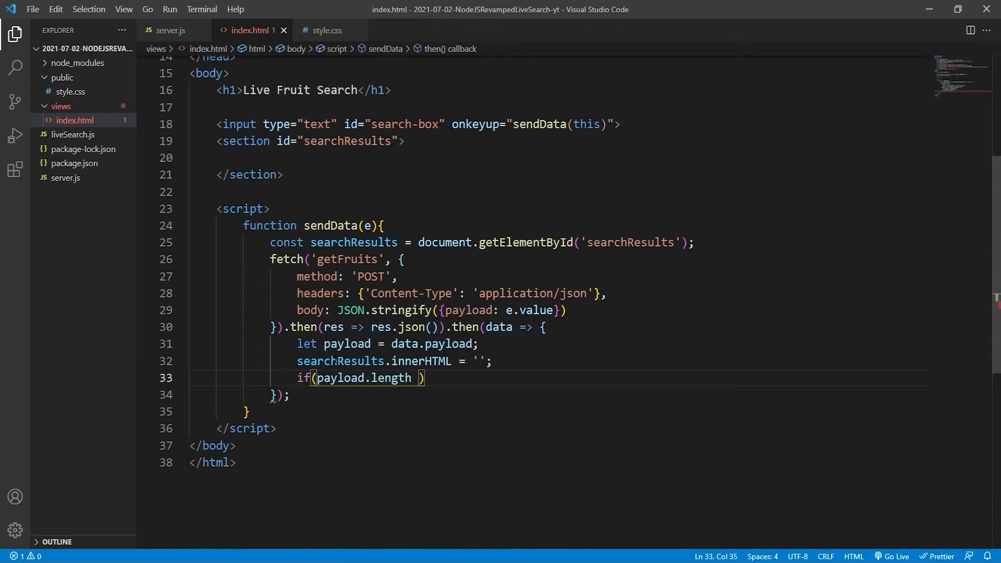
text(< 1){)
Add if(payload.length < 1) setting innerHTML to '<p>Sorry. Nothing Found.</p>' and returning.
key(Return)
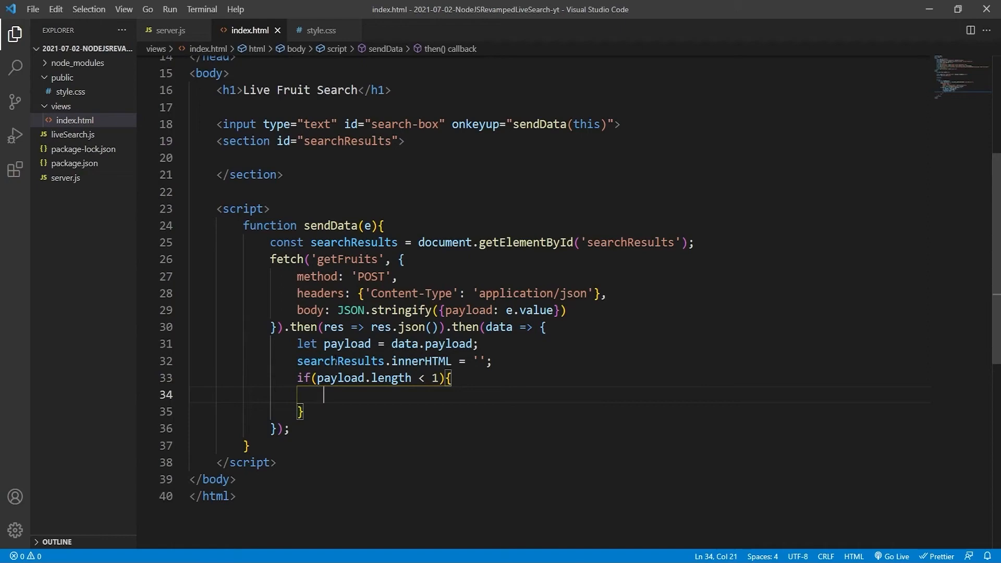
text(searchResults)
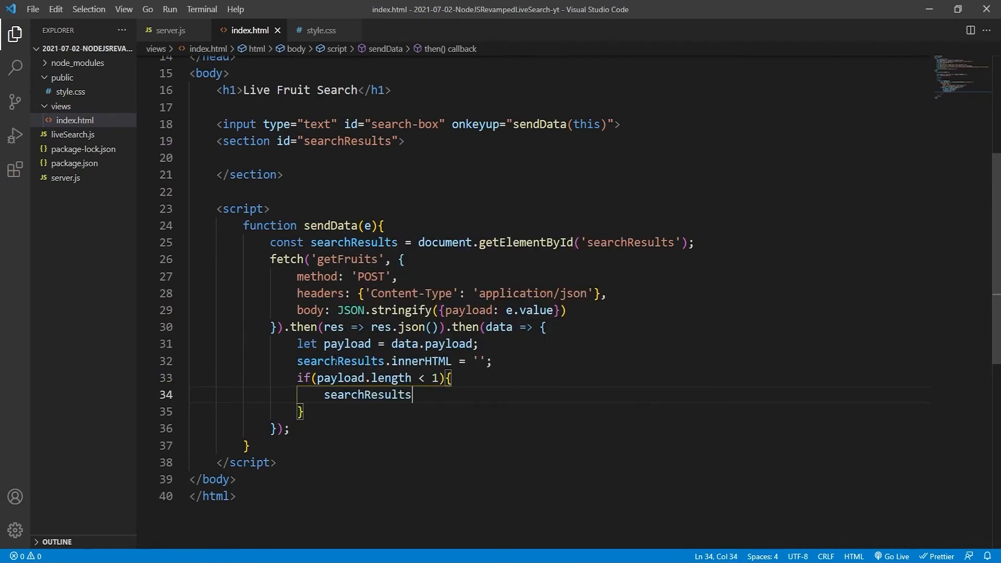
text(.innerH)
key(Return)
text('<p><)
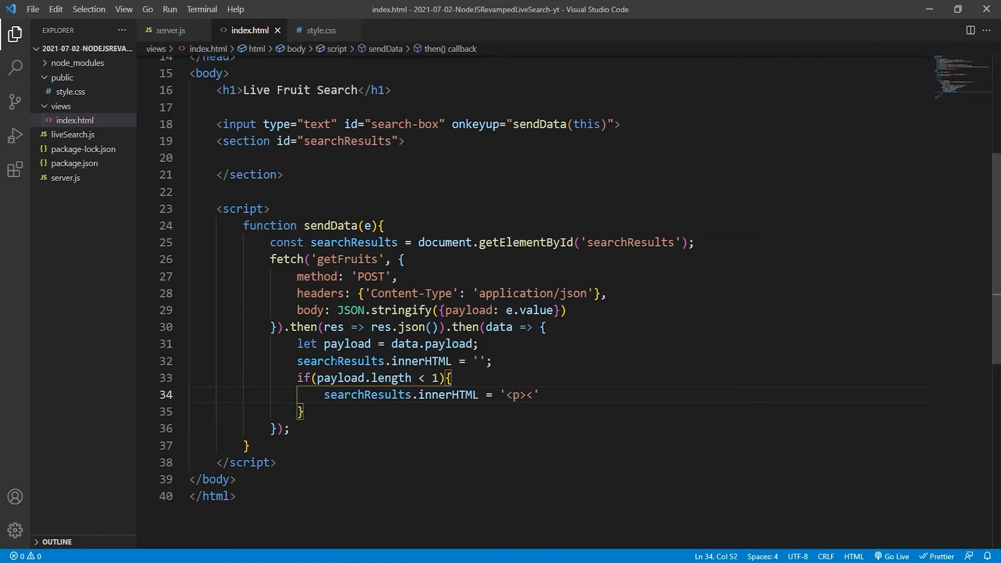
text(/P)
key(BackSpace)
text(p>)
key(Left)
text(Sorry. )
text(Nothing Found)
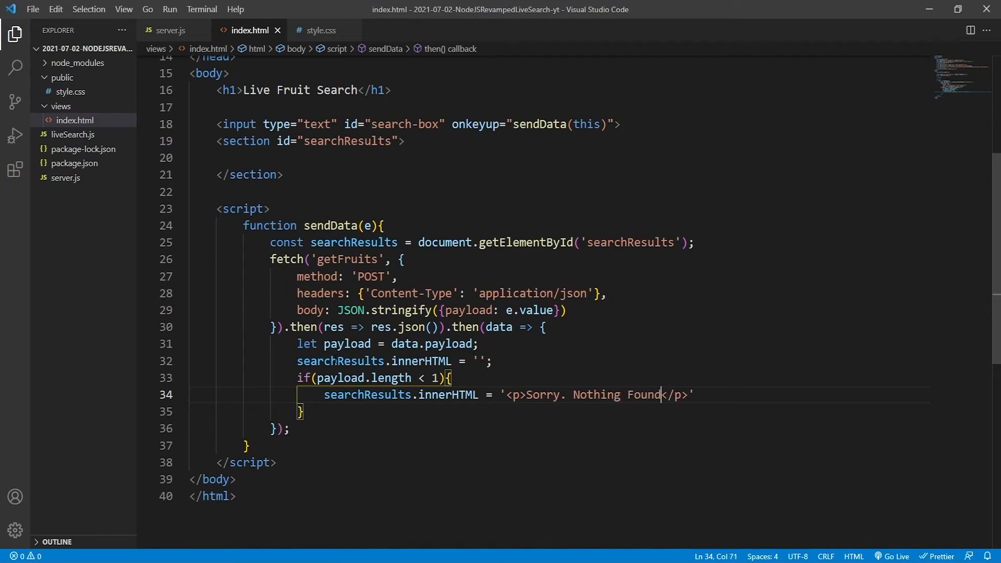
text(.)
key(Right)
text(;)
key(Return)
text(return;)
click(370, 435)
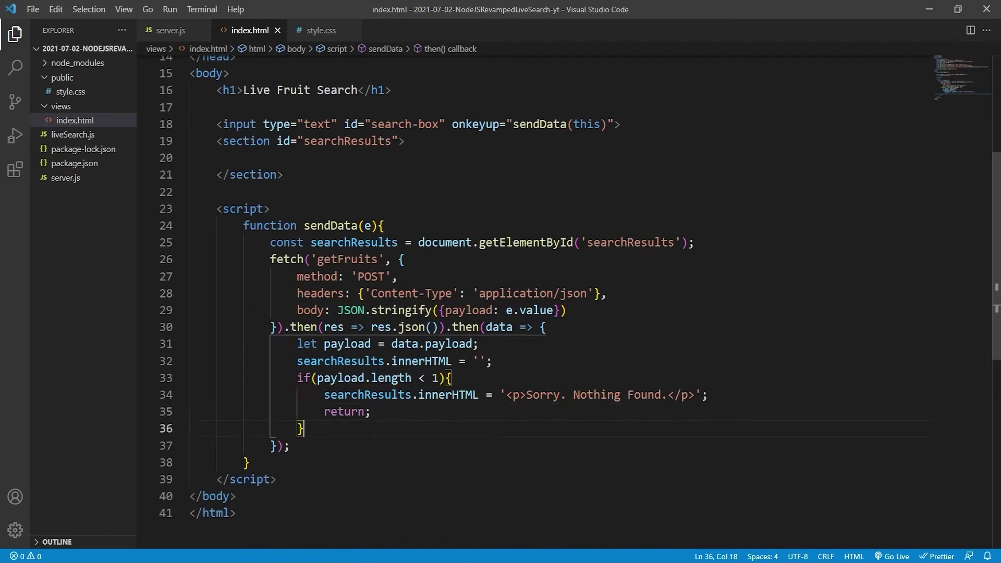
click(402, 228)
click(316, 30)
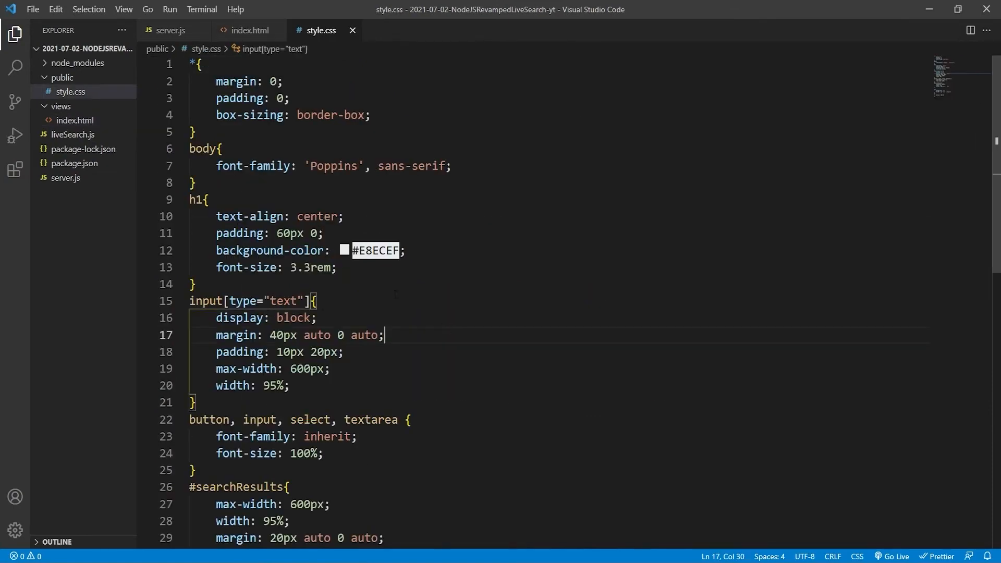
scroll(309, 267, down, 2)
scroll(321, 290, down, 3)
scroll(339, 323, up, 1)
click(248, 463)
scroll(444, 437, up, 2)
scroll(444, 437, up, 2)
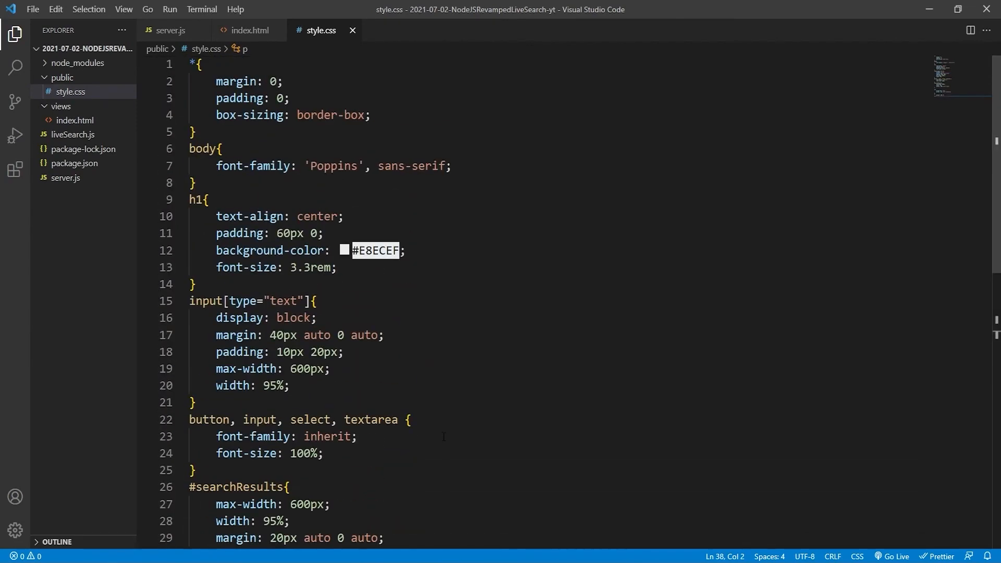
scroll(443, 438, down, 3)
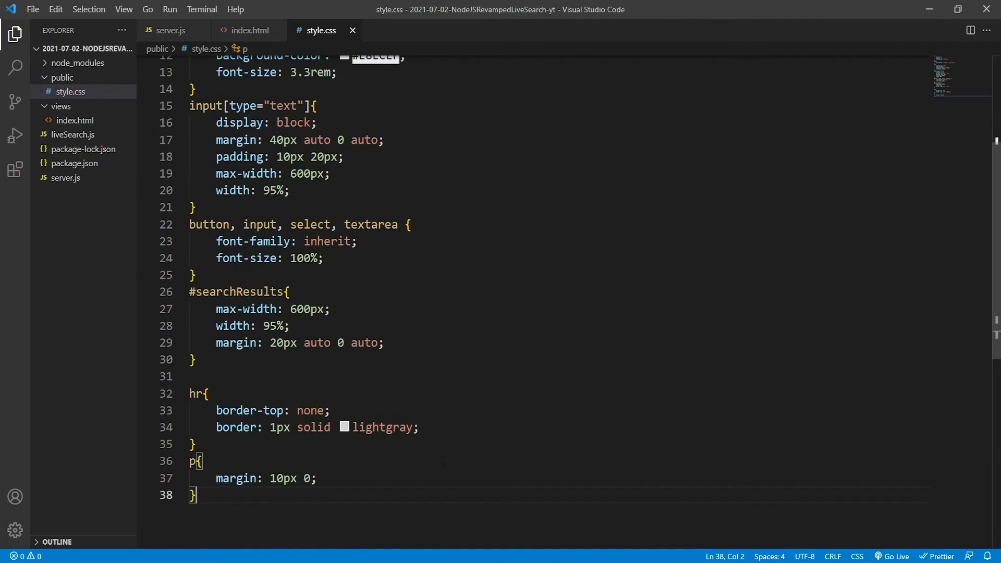
scroll(444, 462, up, 4)
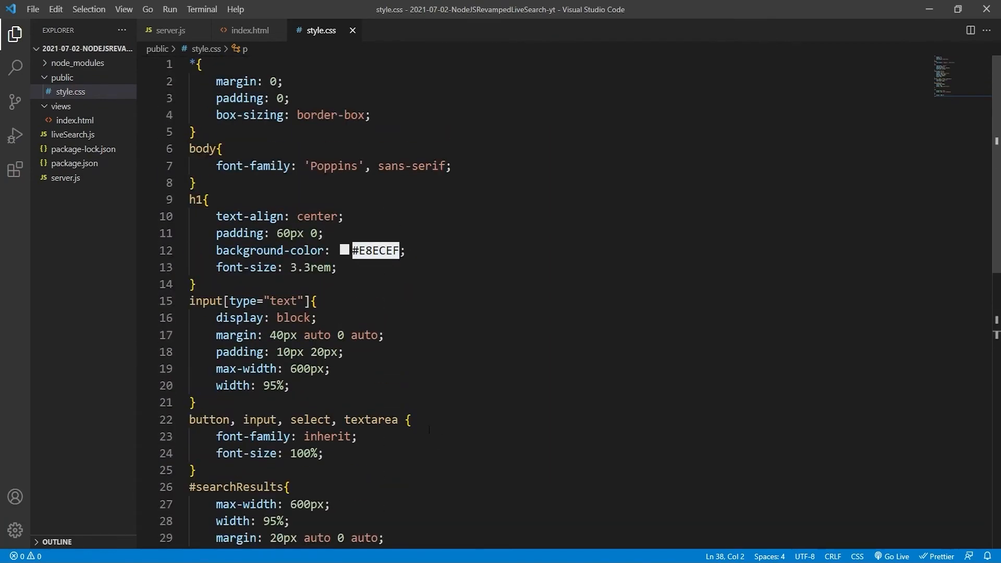
click(249, 32)
click(399, 414)
click(328, 429)
scroll(376, 427, down, 2)
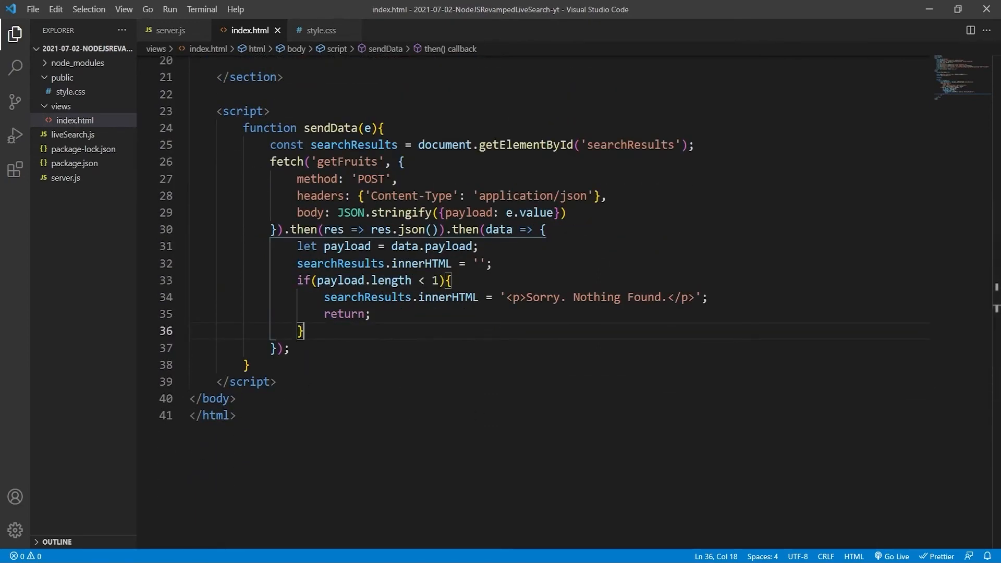
Start a payload.forEach((item, index) => ...) loop after the empty check.
key(Return)
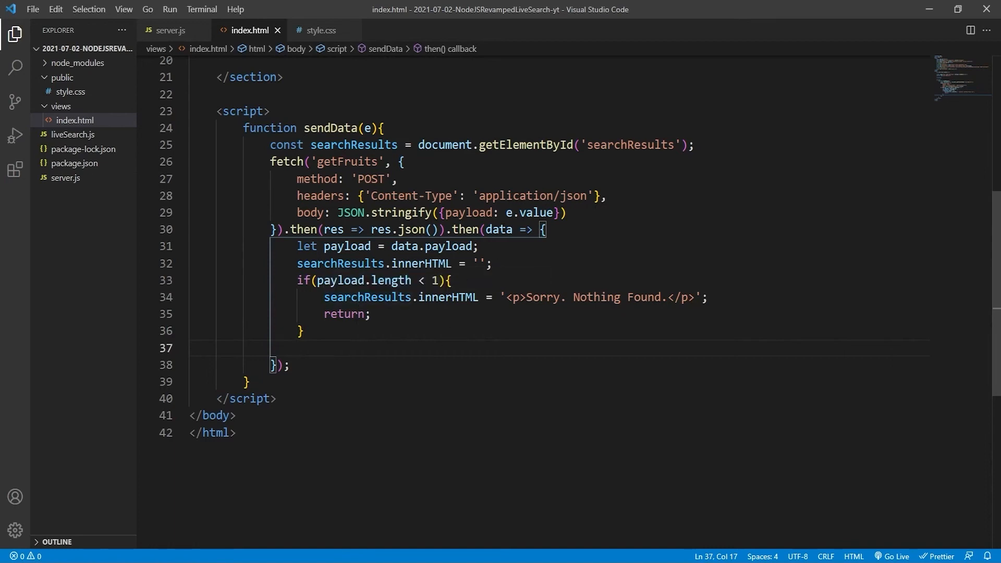
click(497, 229)
click(349, 246)
click(321, 365)
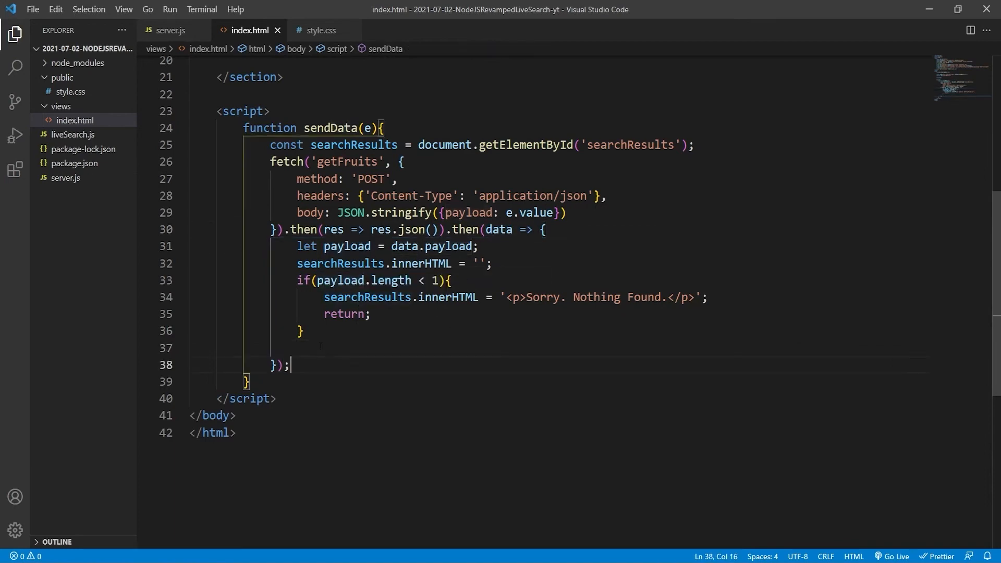
click(321, 347)
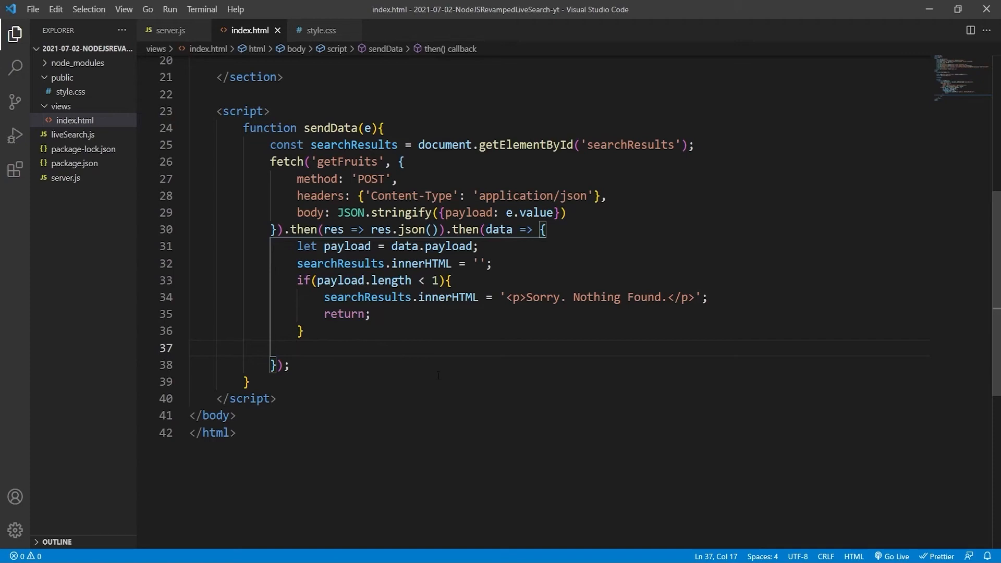
text(payload.forE)
key(Return)
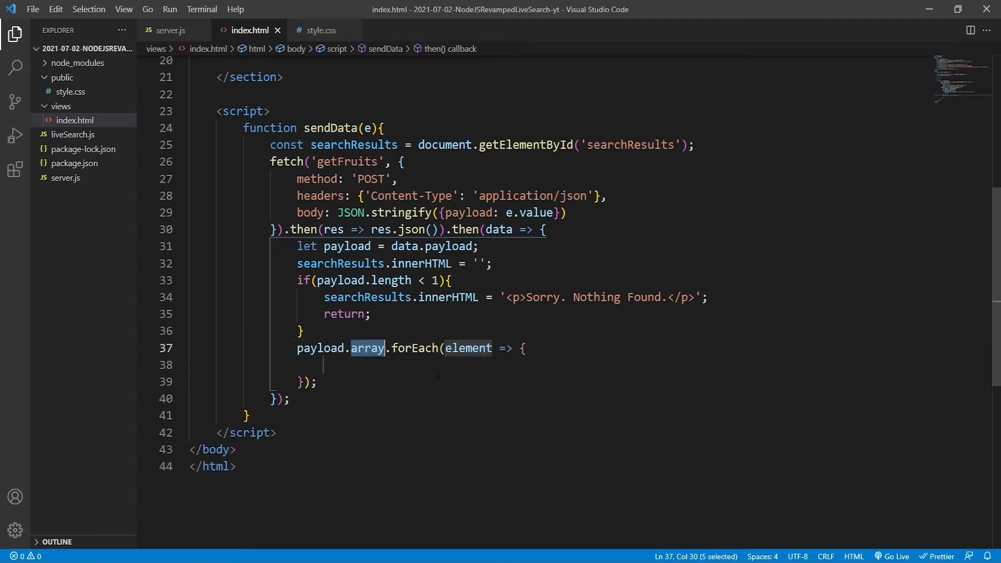
key(Tab)
key(Tab)
key(ctrl+z)
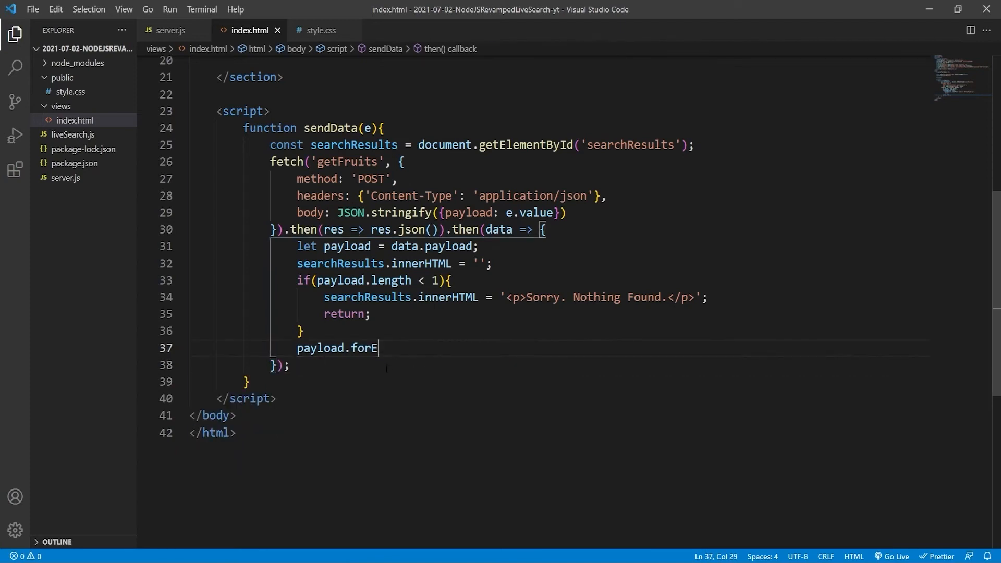
text(ach((item, index))
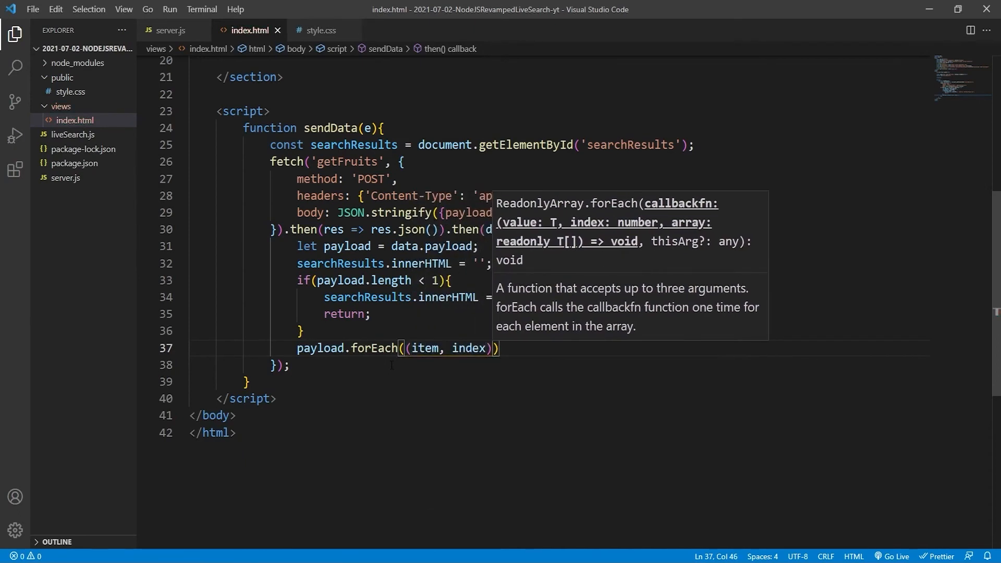
text(=>{)
key(Return)
key(Down)
text(;)
key(Up)
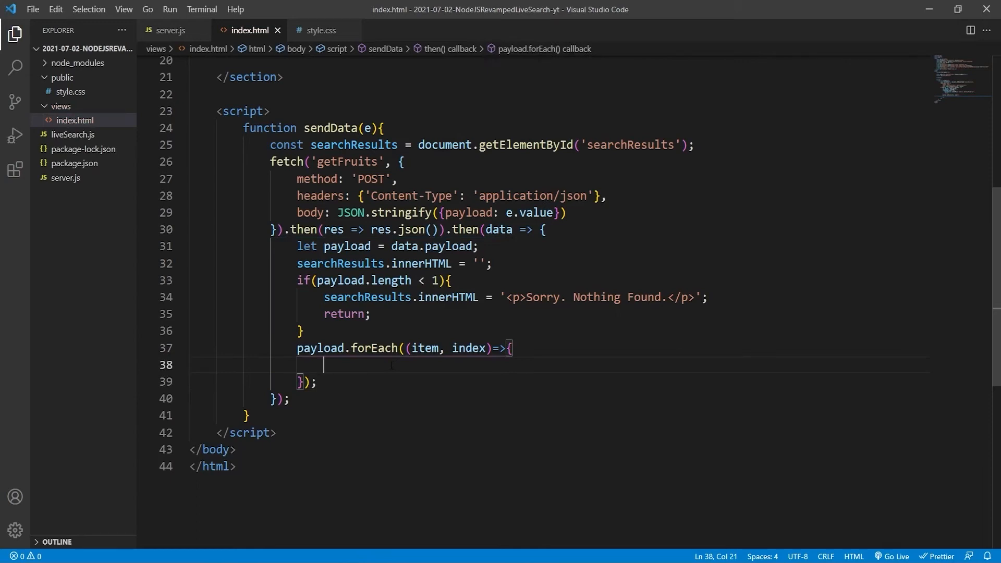
text(ig)
Inside the loop, add if(index > 0) searchResults.innerHTML += '<hr>' as a divider.
key(BackSpace)
text(f(index > 0))
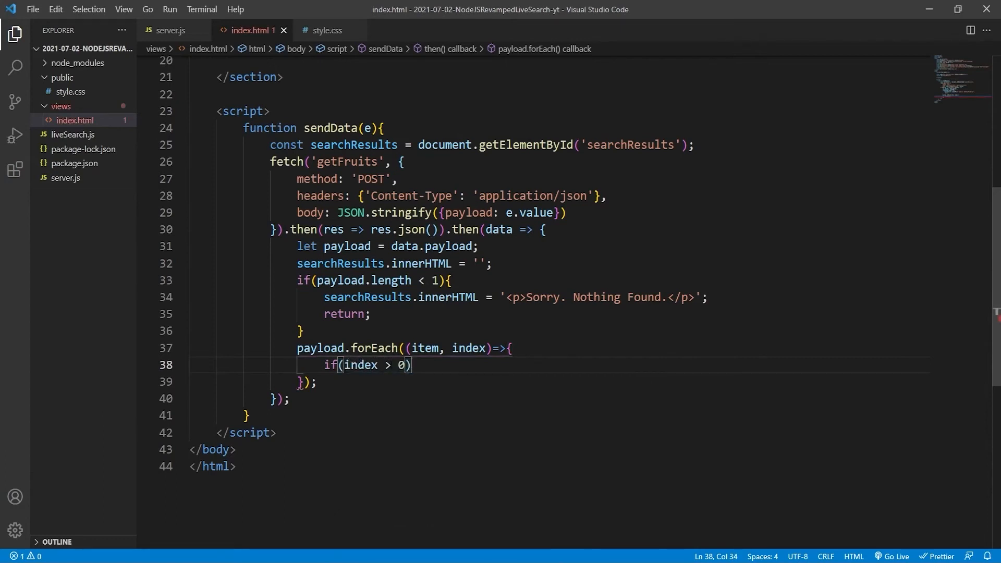
text( search)
key(Tab)
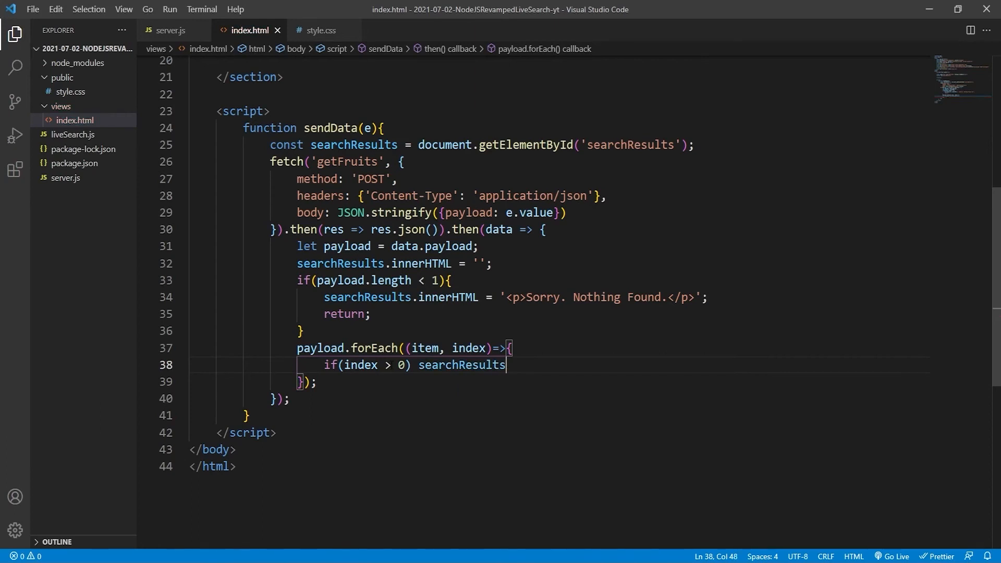
text(.inner)
key(Tab)
text(+=)
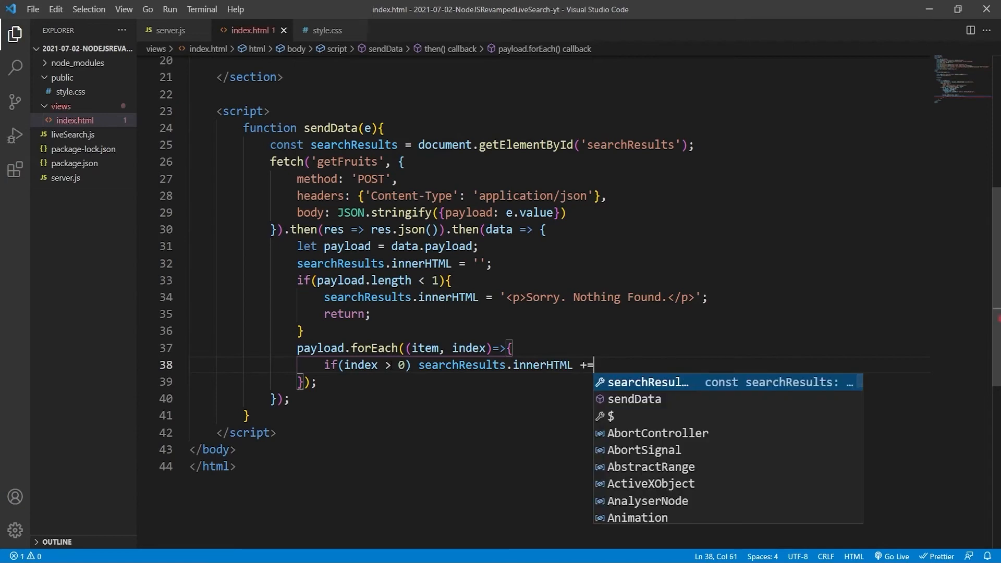
text( '<hr>';)
key(Return)
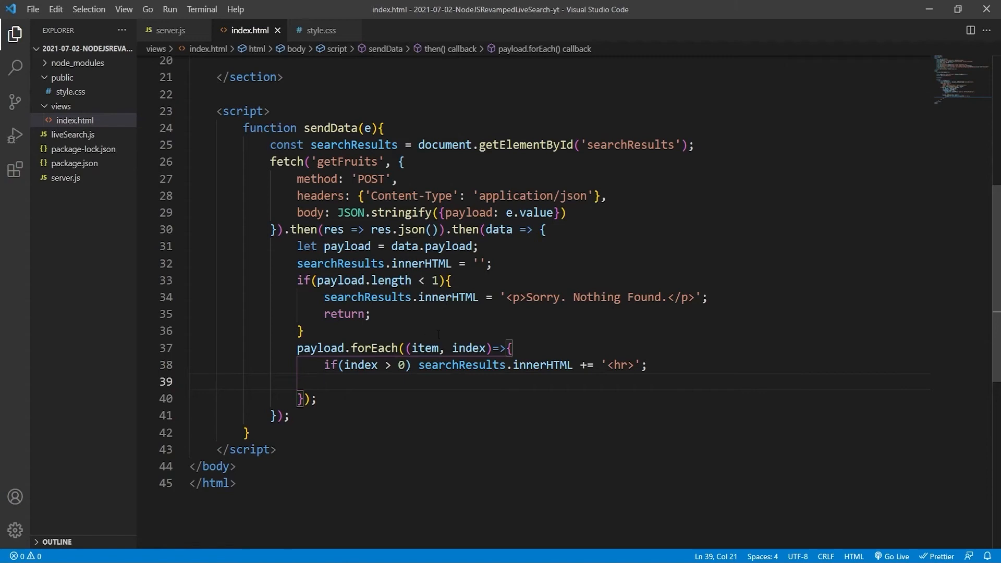
text(sear)
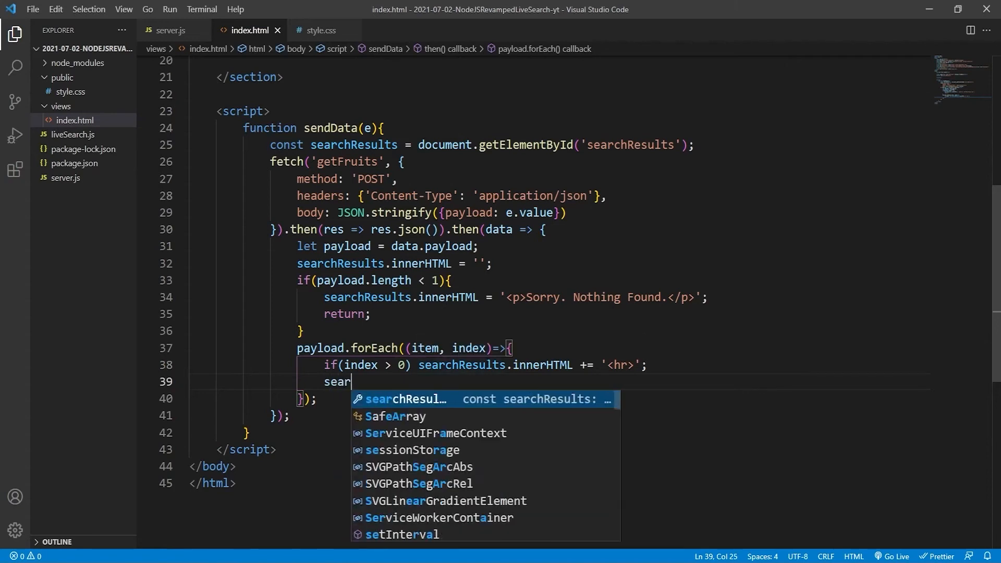
text(chResults)
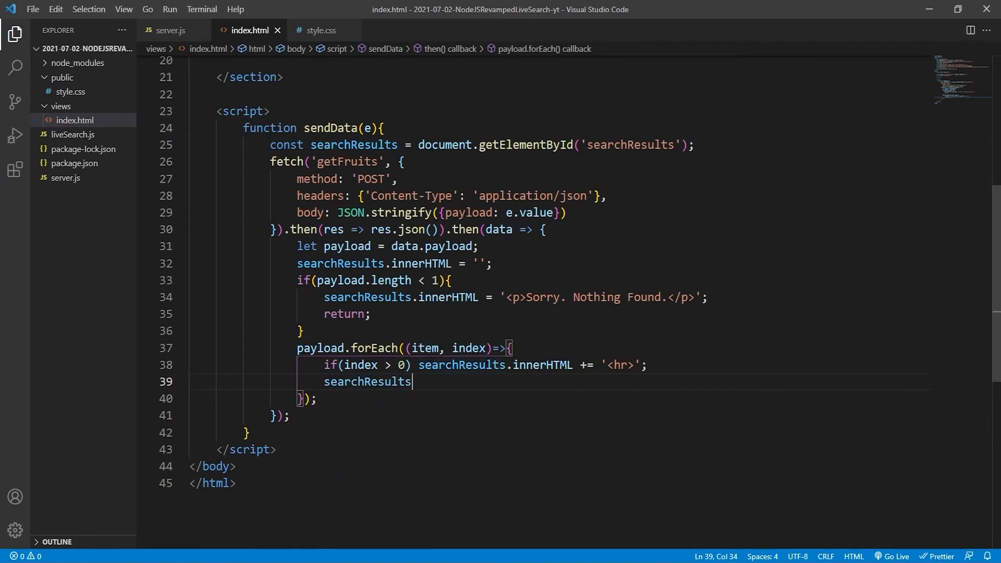
text(.innerHTML += ')
Append each fruit as `<p>${item.name}</p>` to searchResults and save index.html.
key(BackSpace)
text(`)
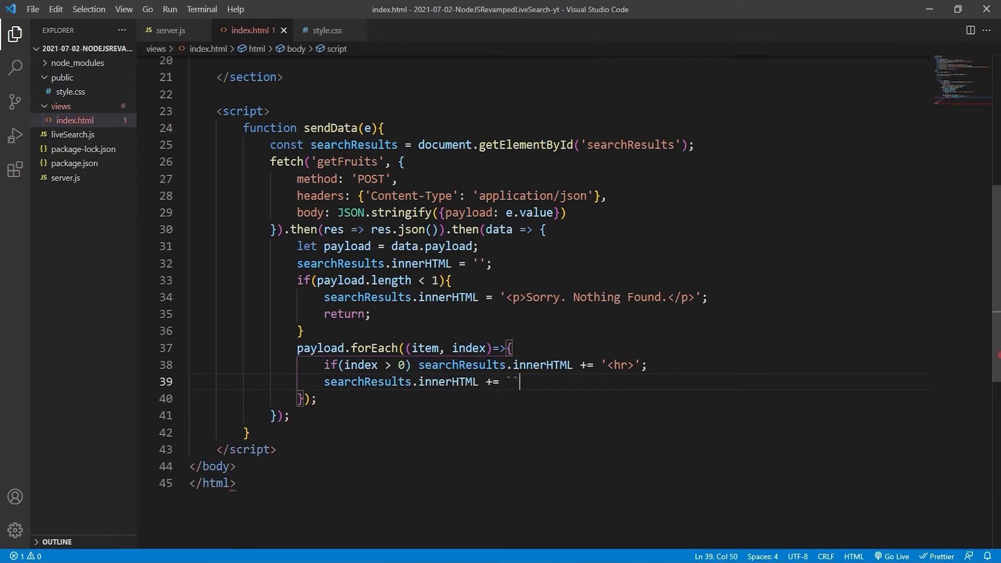
text(<p></p>)
key(Left)
key(Left)
key(Left)
key(Left)
text(${})
key(Right)
key(Right)
key(Right)
key(Right)
key(Right)
text(;)
key(Left)
key(Left)
key(Left)
key(Left)
key(Left)
key(Left)
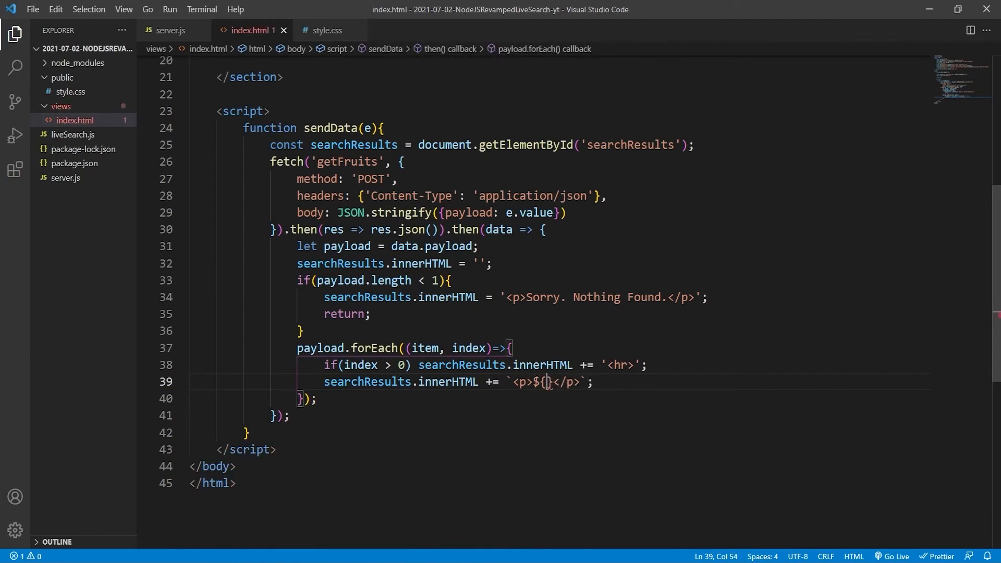
text(item.name)
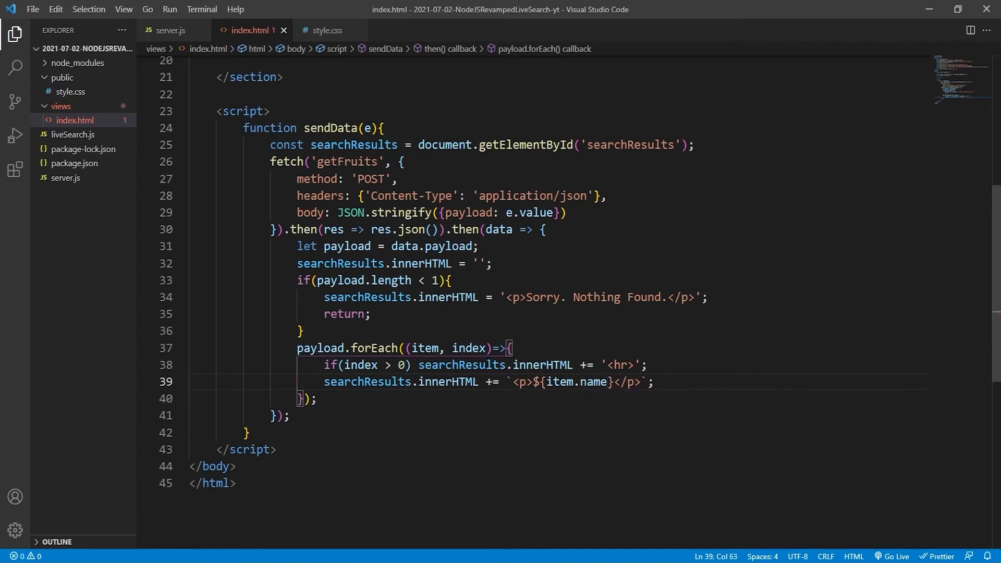
key(ctrl+s)
Add a return line after the loop and review the fetch callback's brackets.
click(425, 411)
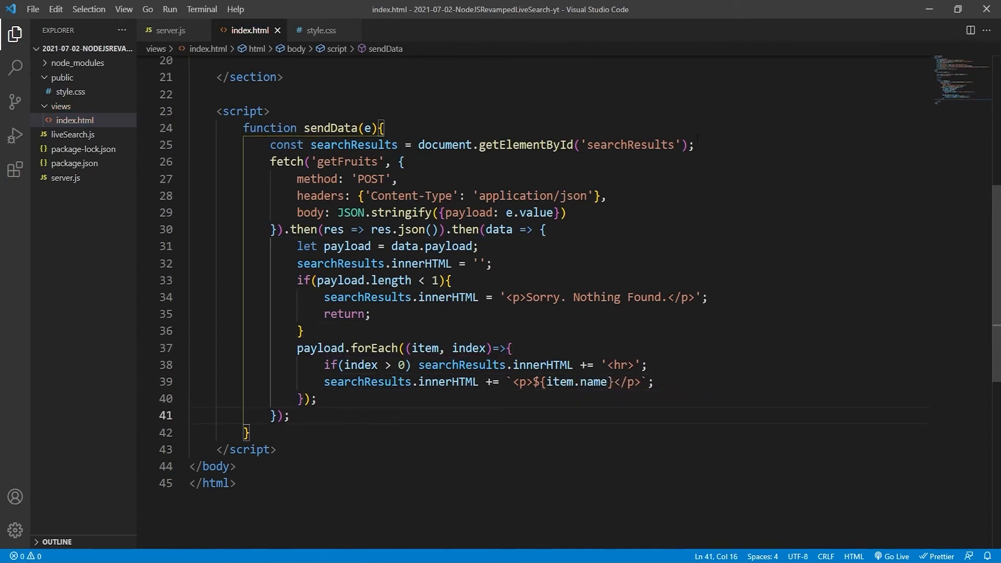
click(492, 162)
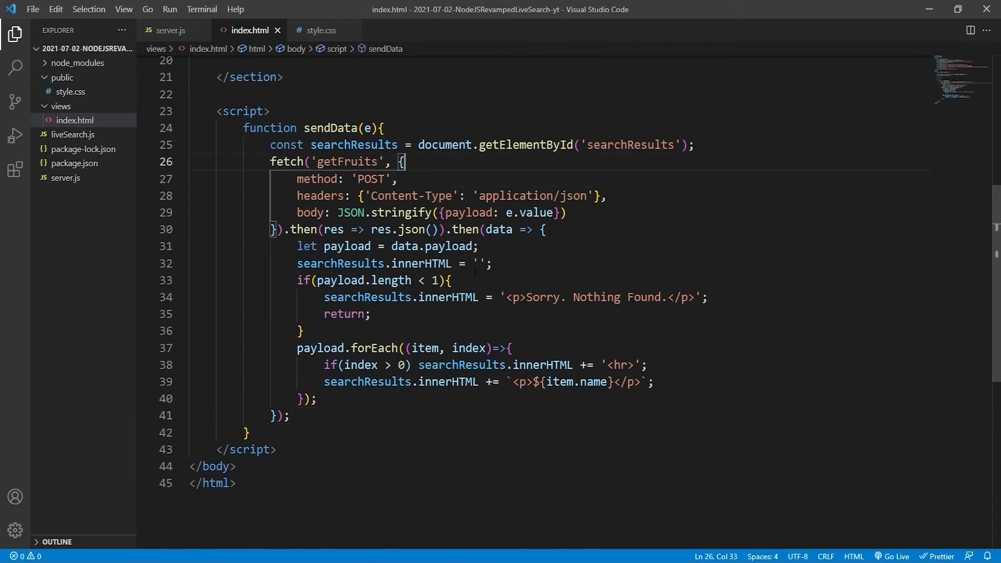
click(552, 229)
click(336, 399)
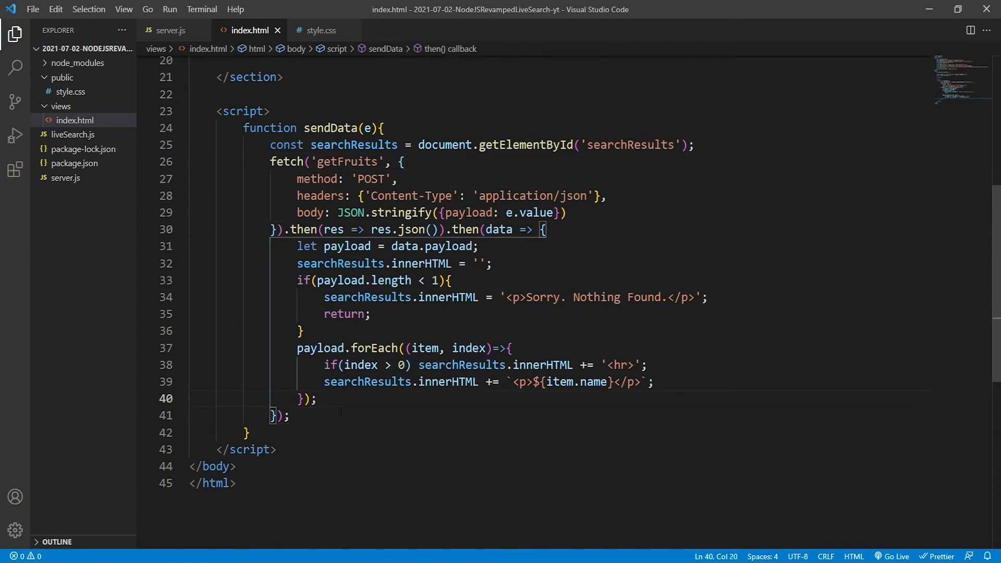
key(Return)
text(return;)
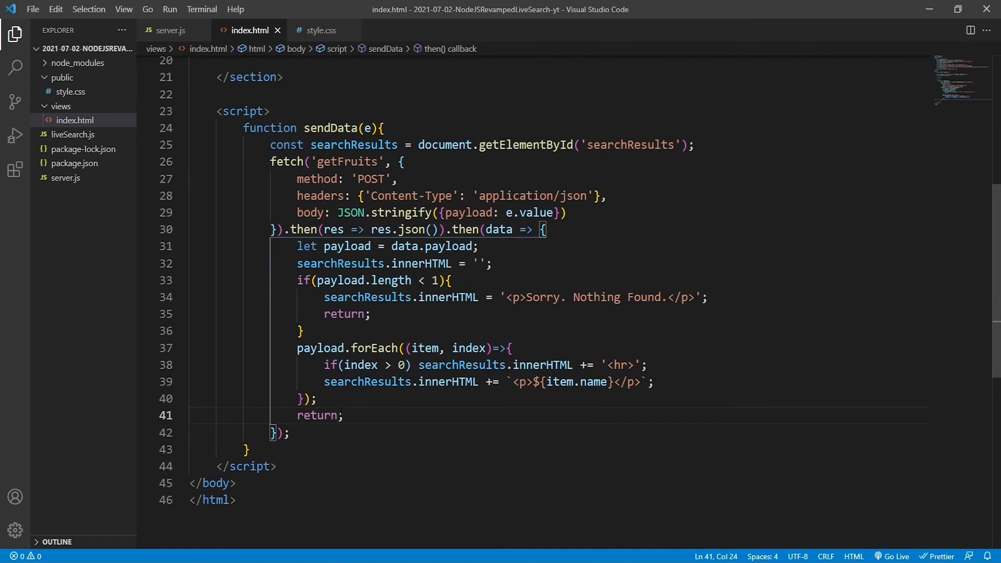
click(307, 450)
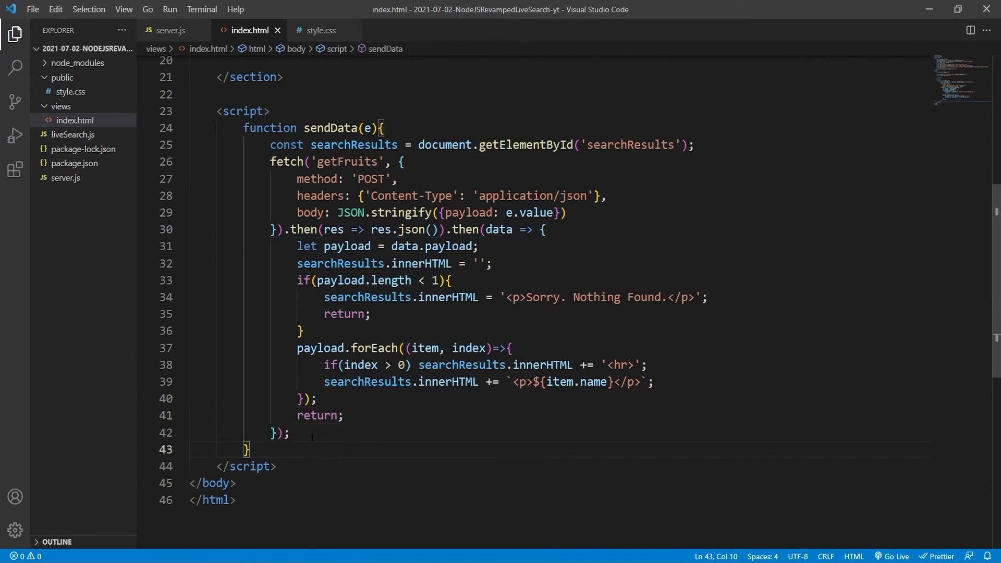
click(315, 433)
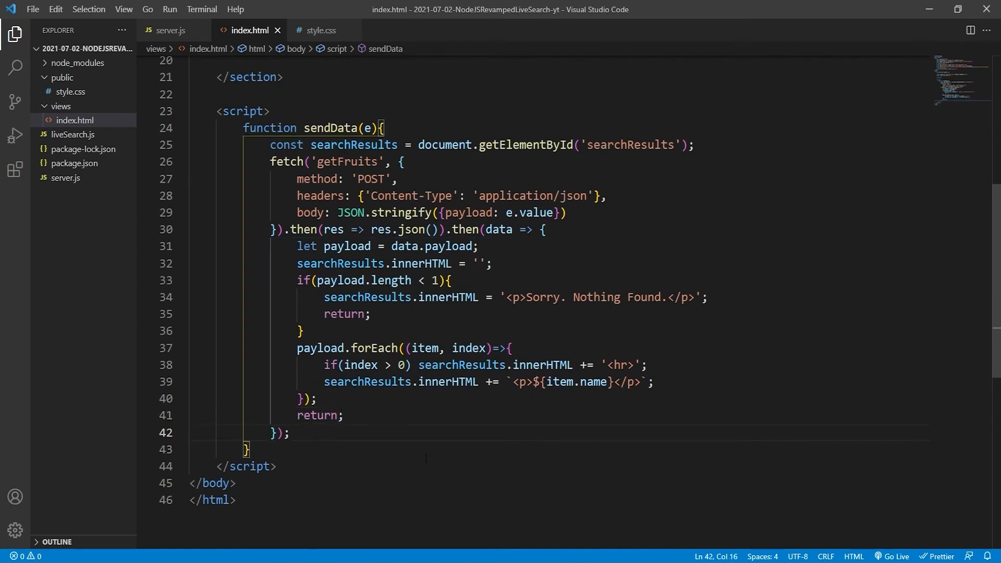
click(415, 163)
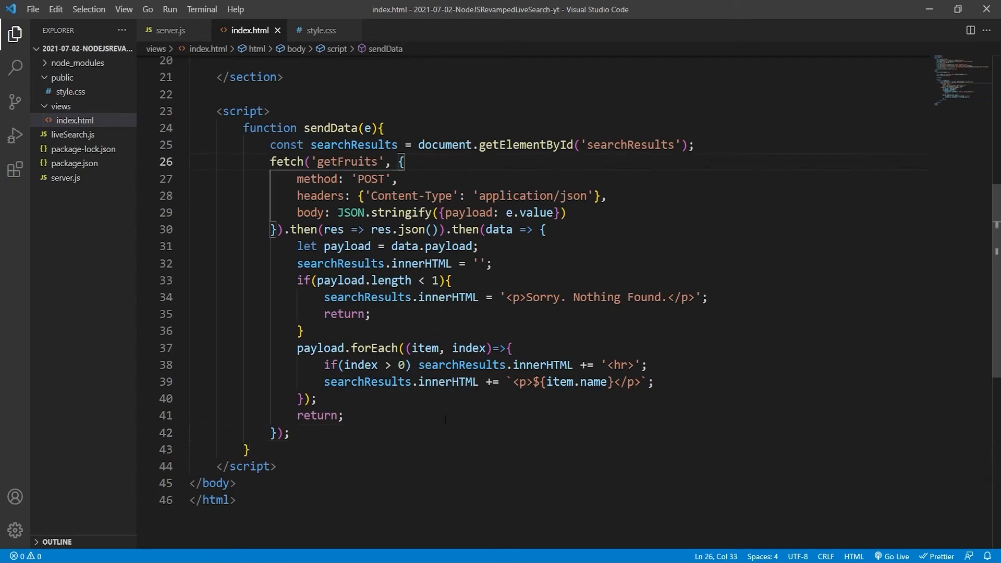
click(409, 415)
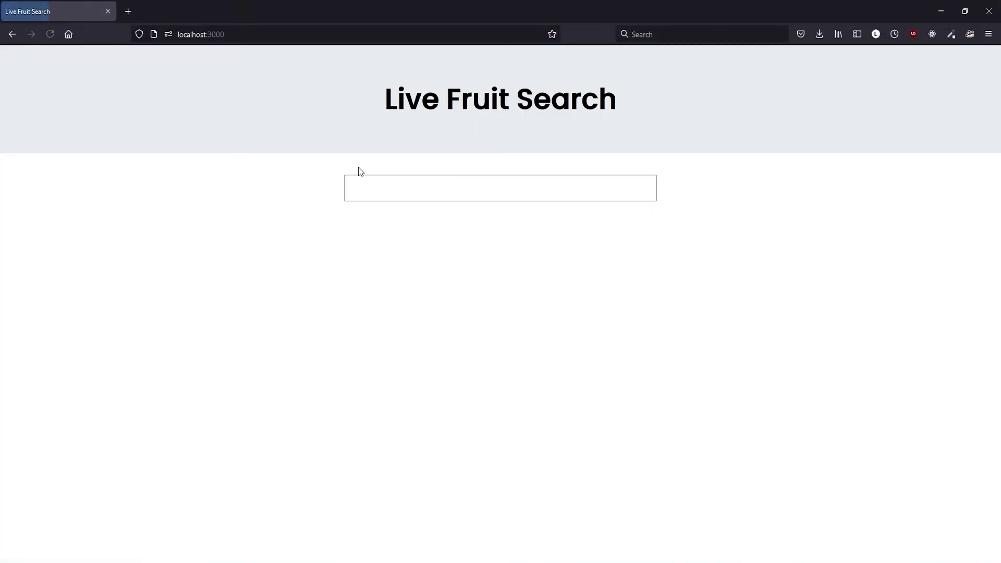
click(371, 183)
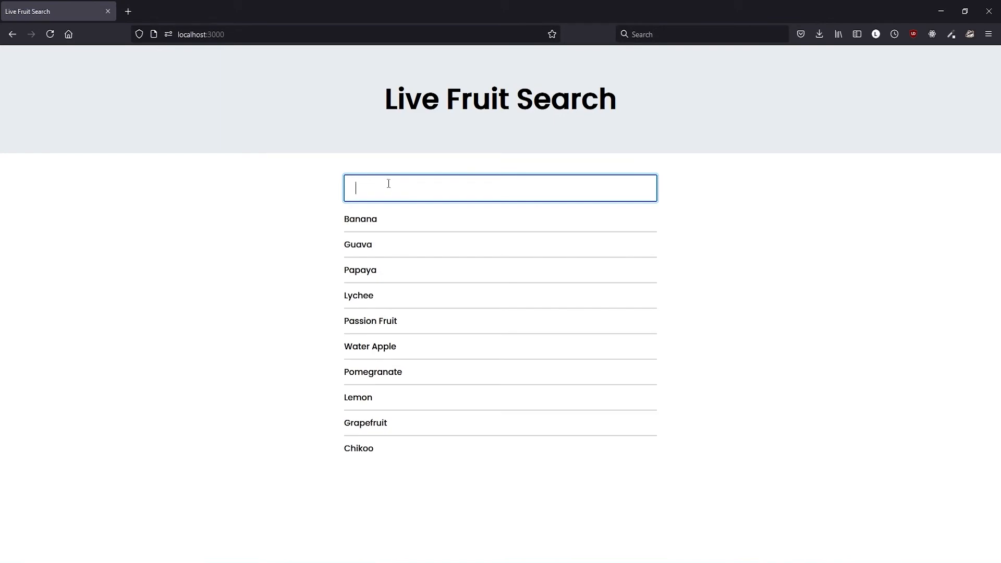
text(a)
key(BackSpace)
text(apo)
key(BackSpace)
key(BackSpace)
text(sddadssdd)
key(BackSpace)
key(BackSpace)
key(BackSpace)
key(BackSpace)
key(BackSpace)
mouse_move(422, 362)
mouse_down()
mouse_move(452, 497)
mouse_move(259, 217)
mouse_up()
click(380, 188)
drag(399, 293, 394, 356)
click(394, 188)
text(asd)
drag(394, 190, 322, 197)
key(BackSpace)
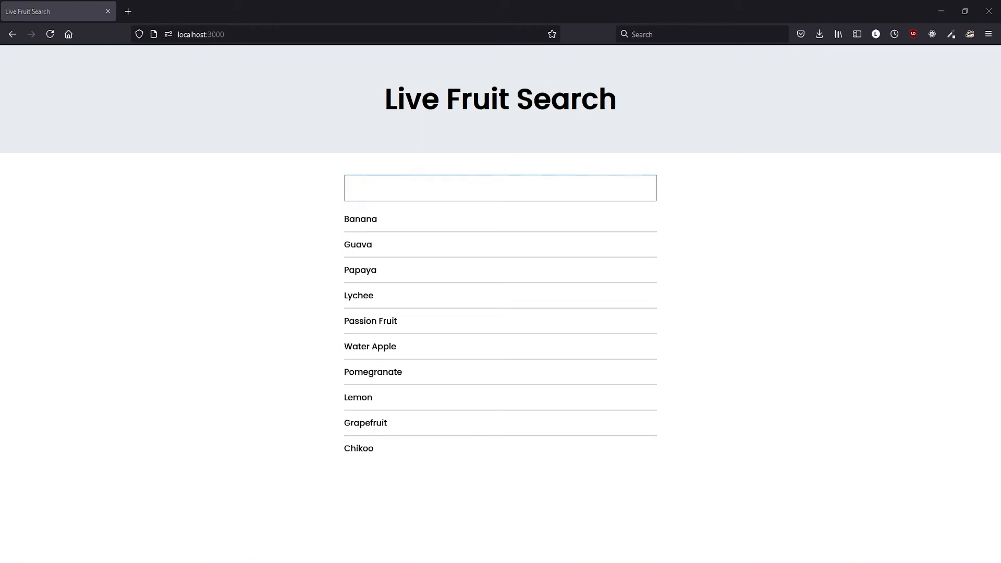
key(alt+Tab)
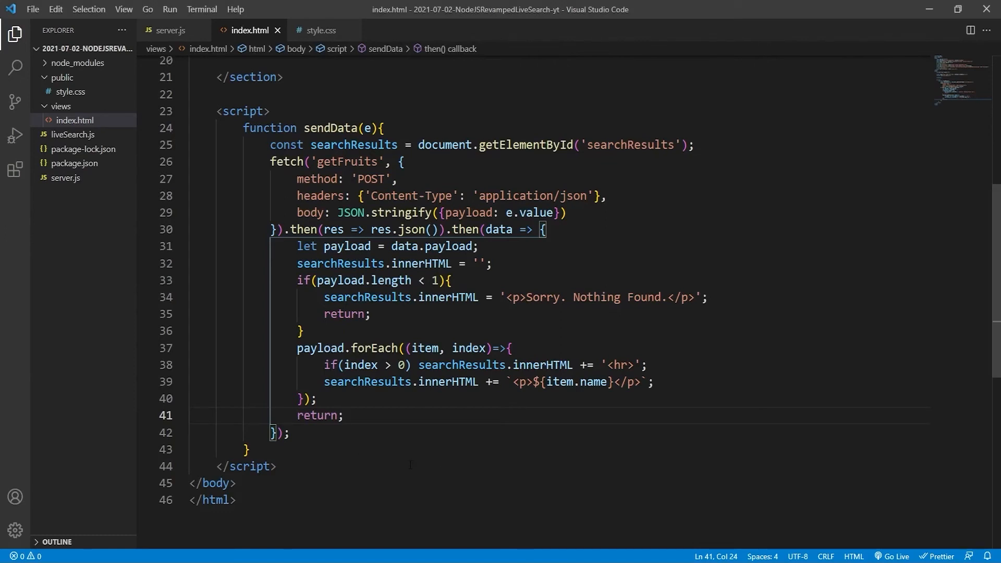
Add let match = e.value.match(/^[a-zA-Z]*/) below the searchResults declaration.
click(697, 144)
key(Return)
text(let match = e.value)
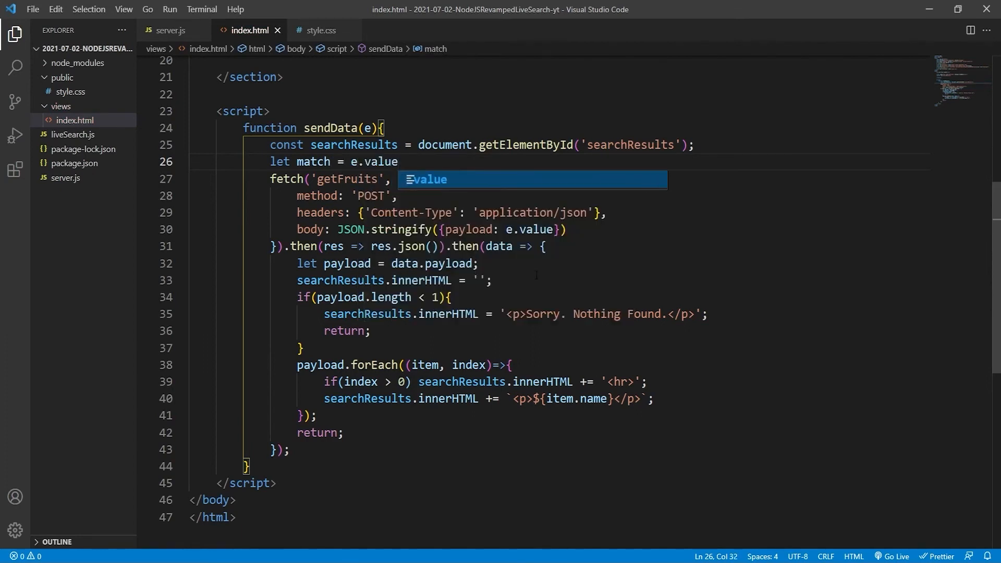
text(.match()
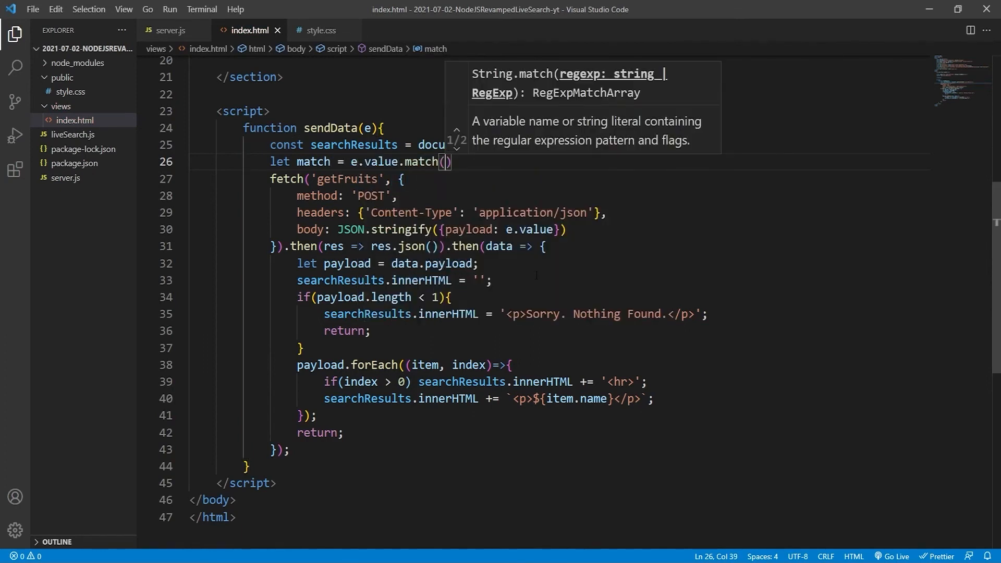
text(//)
key(Left)
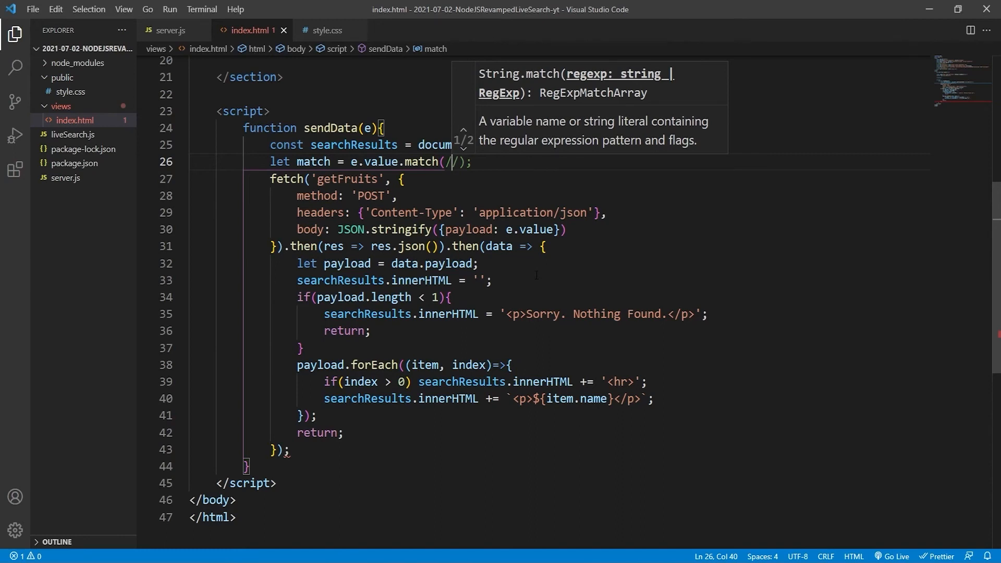
text(^[]*)
key(Left)
key(Left)
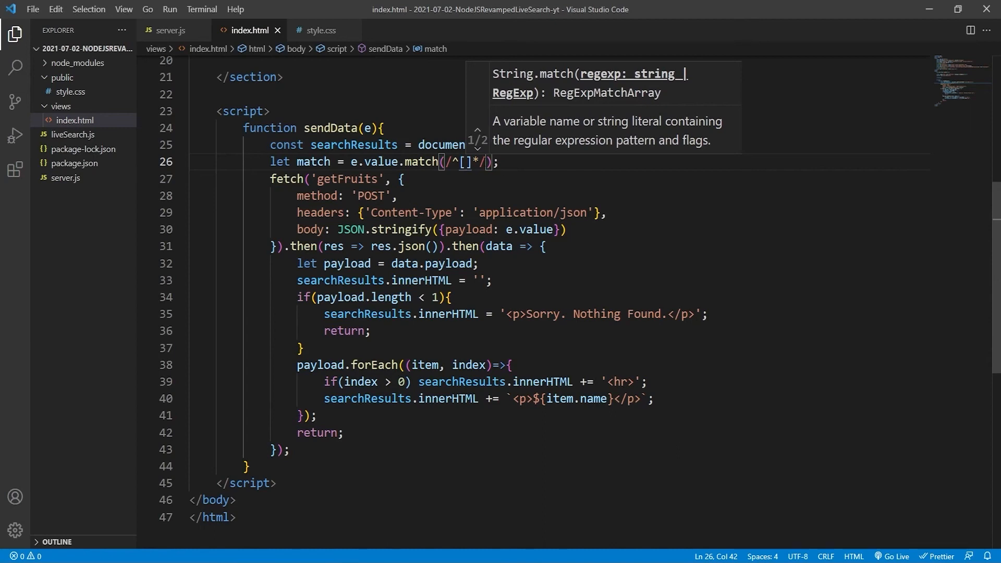
key(Escape)
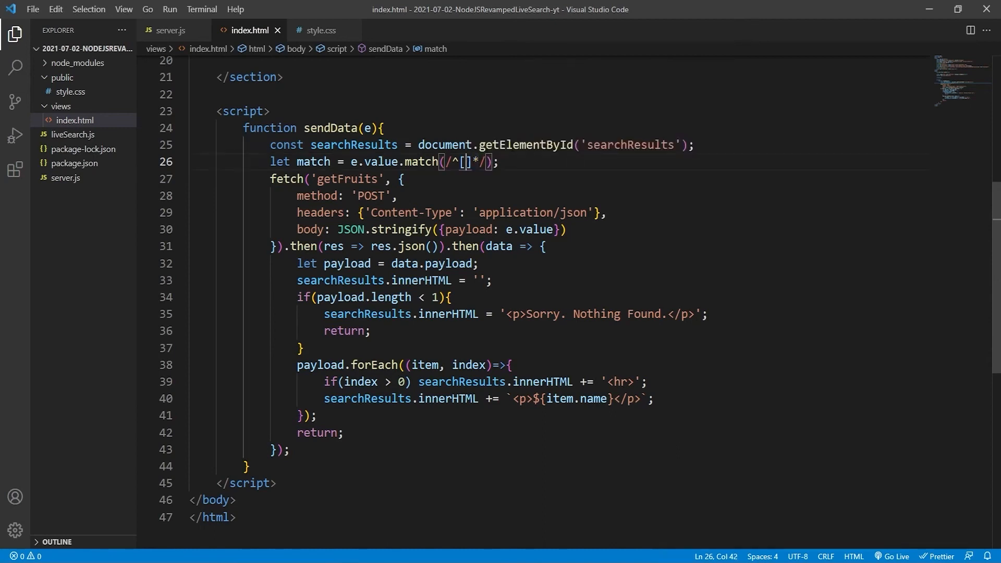
text(a-zA-Z)
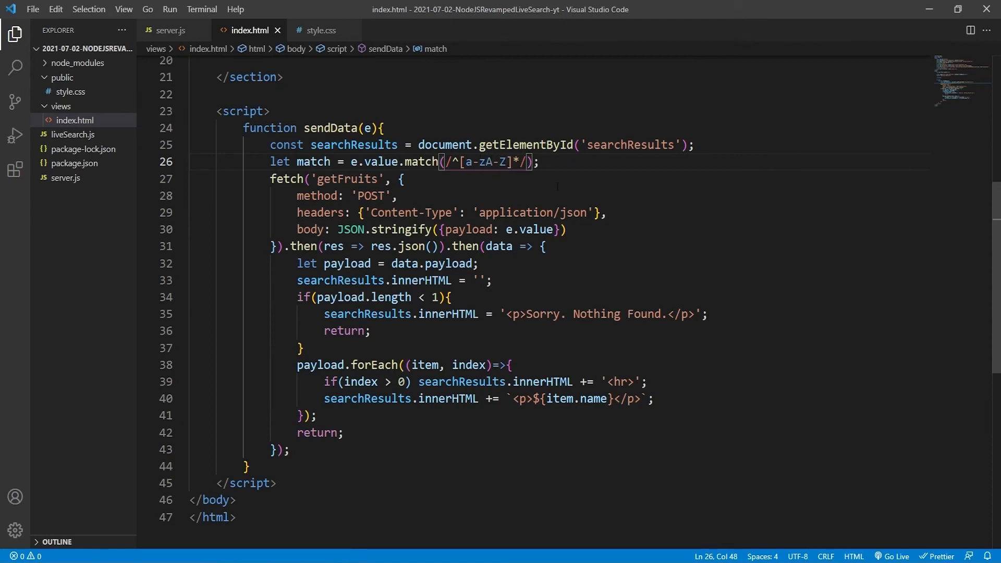
key(End)
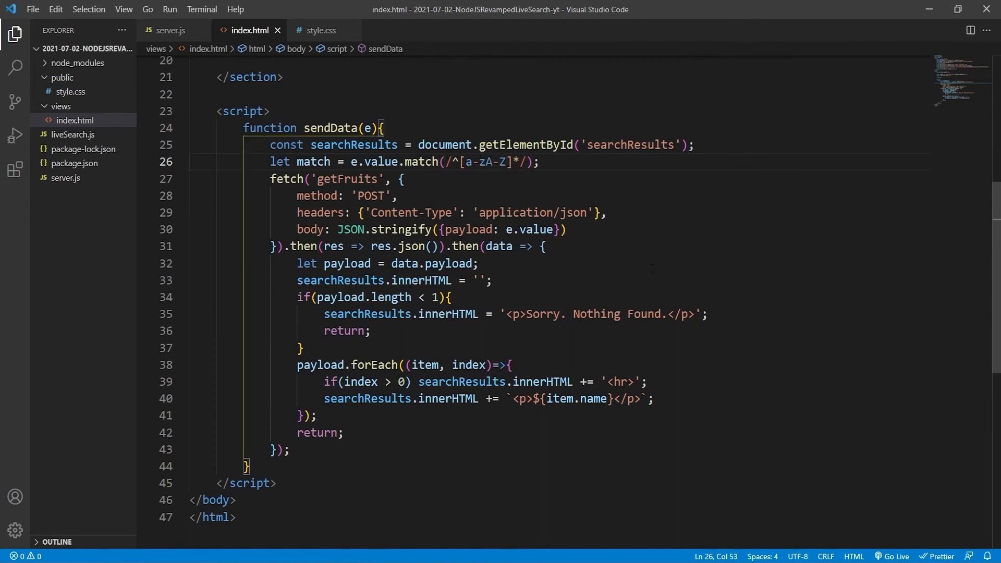
Add let match2 = e.value.match(/\s*/) on line 27 and highlight its asterisk.
key(Return)
text(let matc)
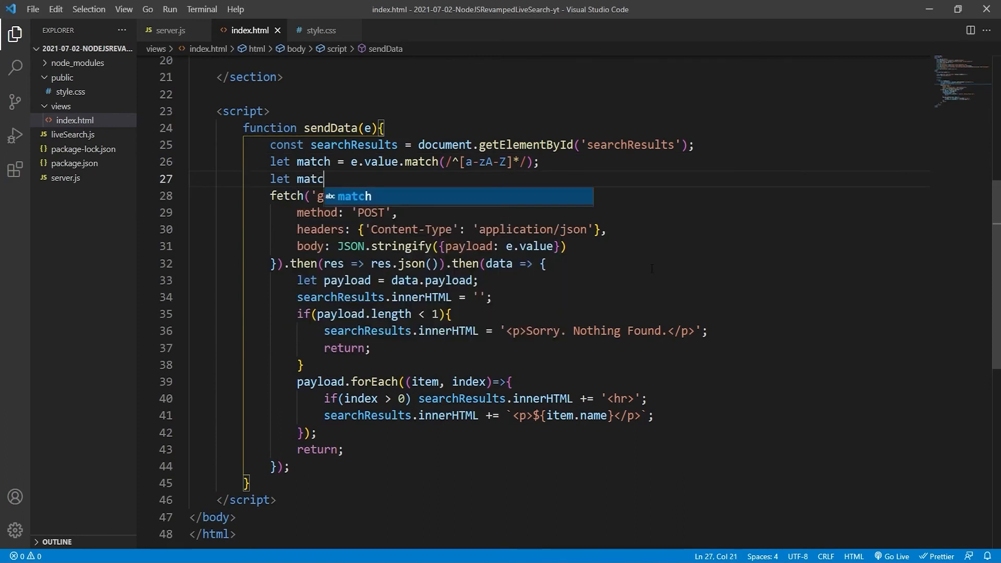
text(h2 = )
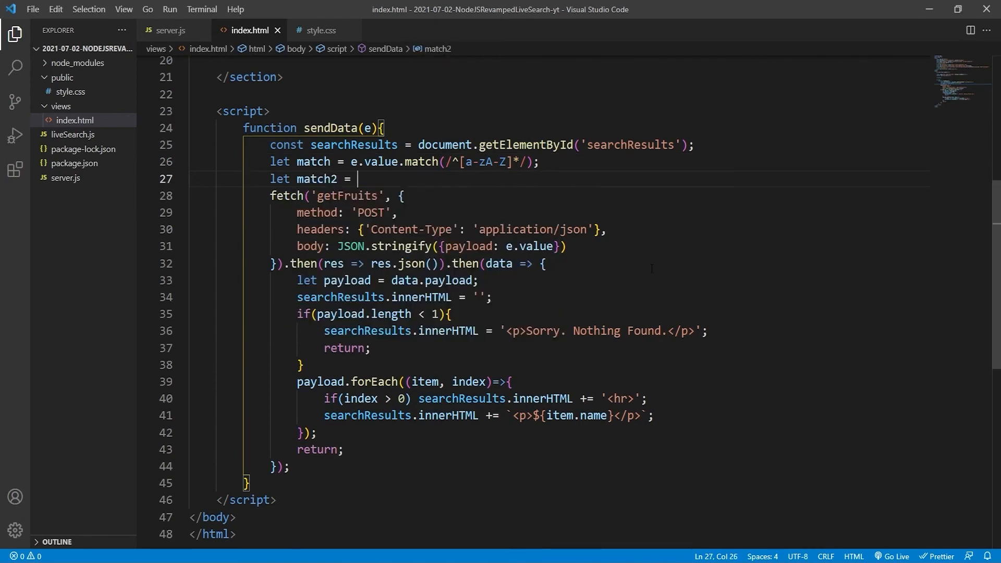
text(e.value.match)
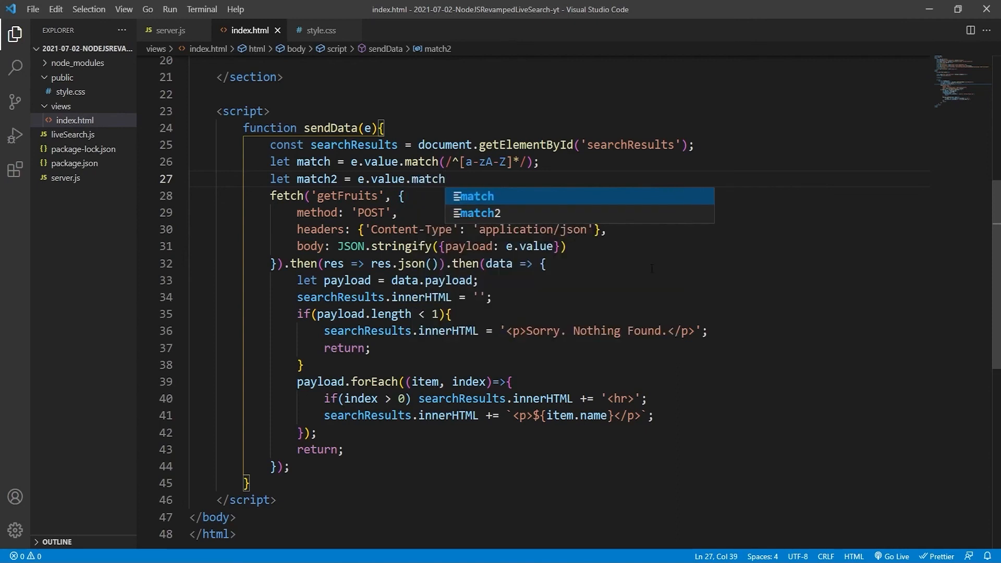
text(()
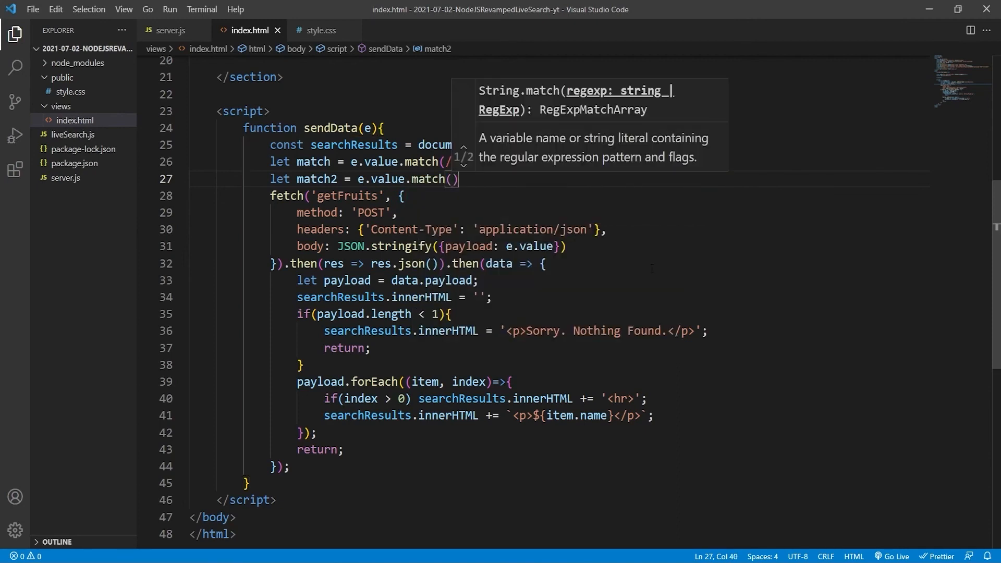
text(/)
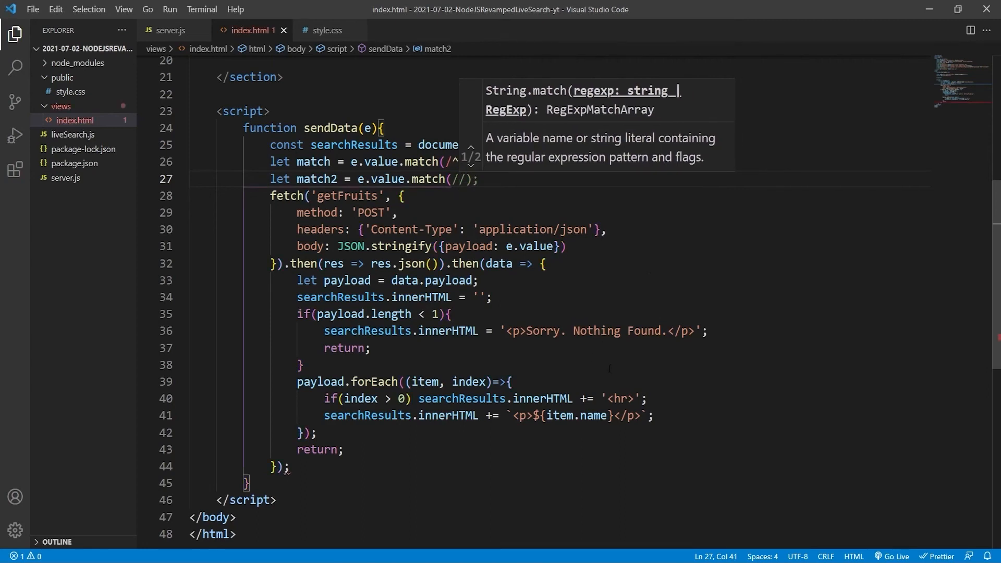
text(\s)
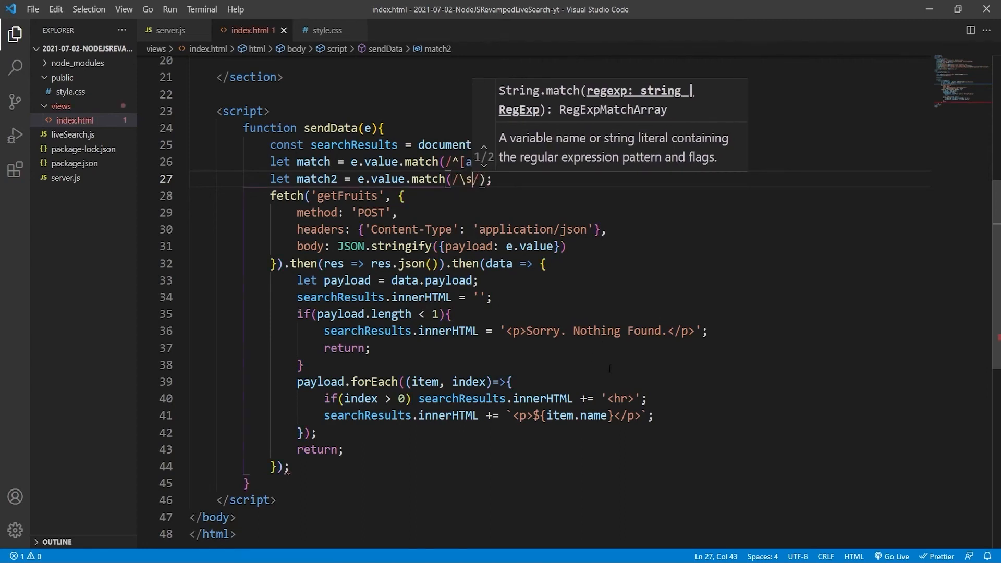
text(*)
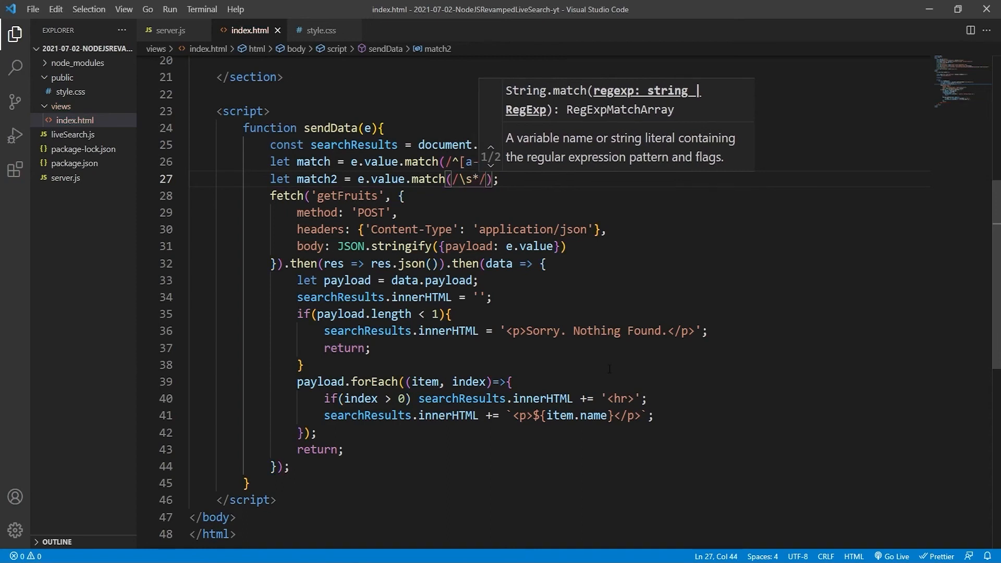
key(Escape)
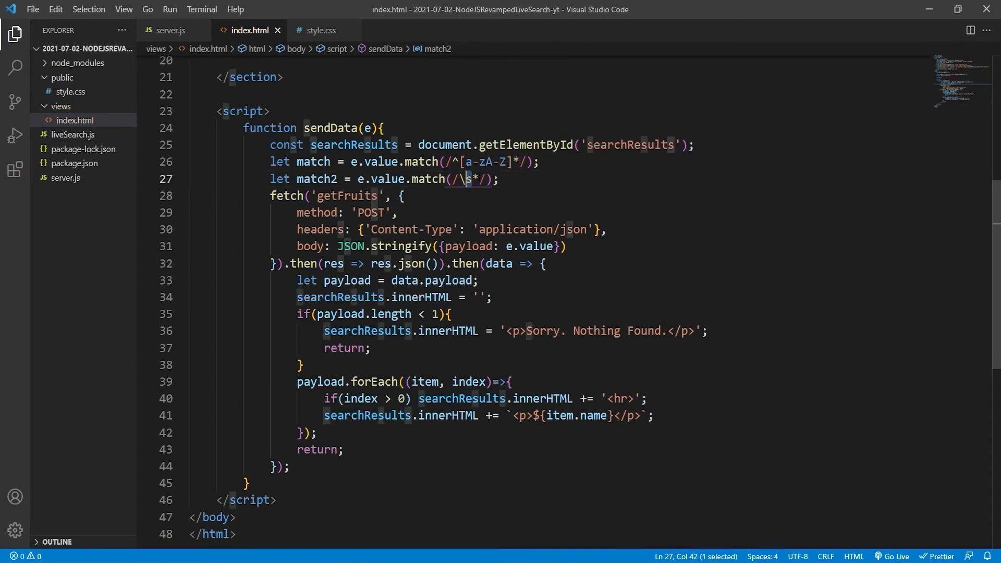
key(shift+Left)
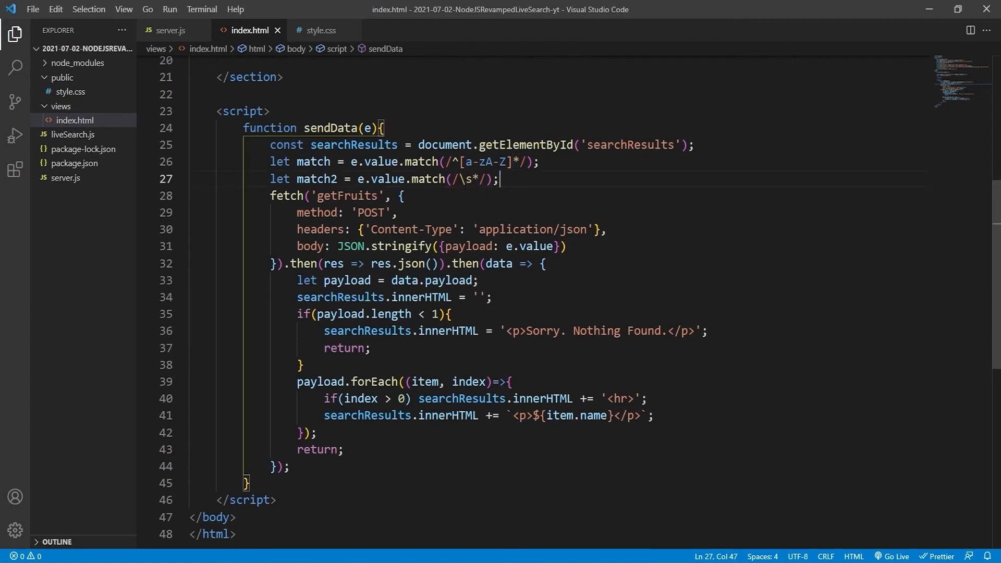
click(538, 183)
drag(468, 179, 474, 180)
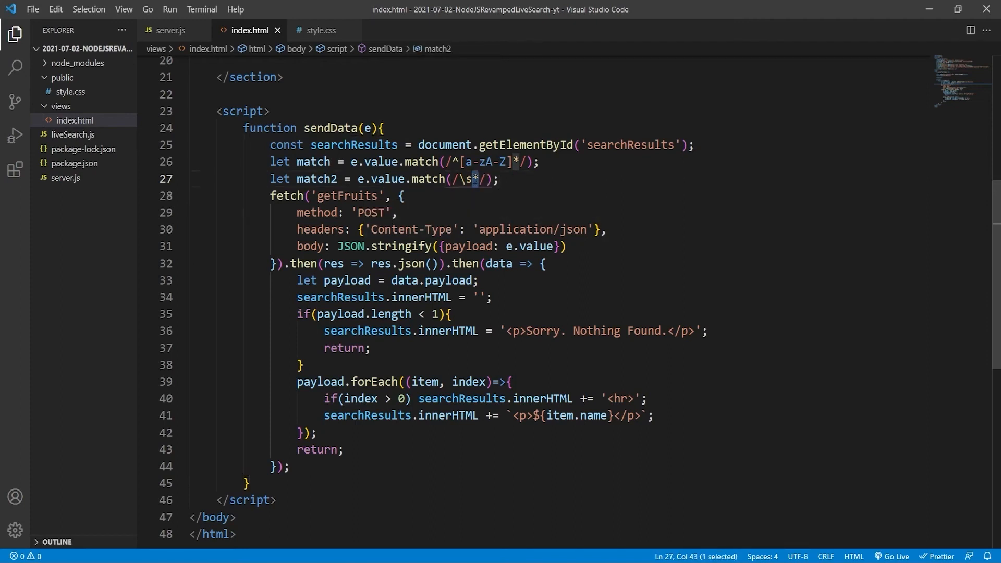
click(526, 187)
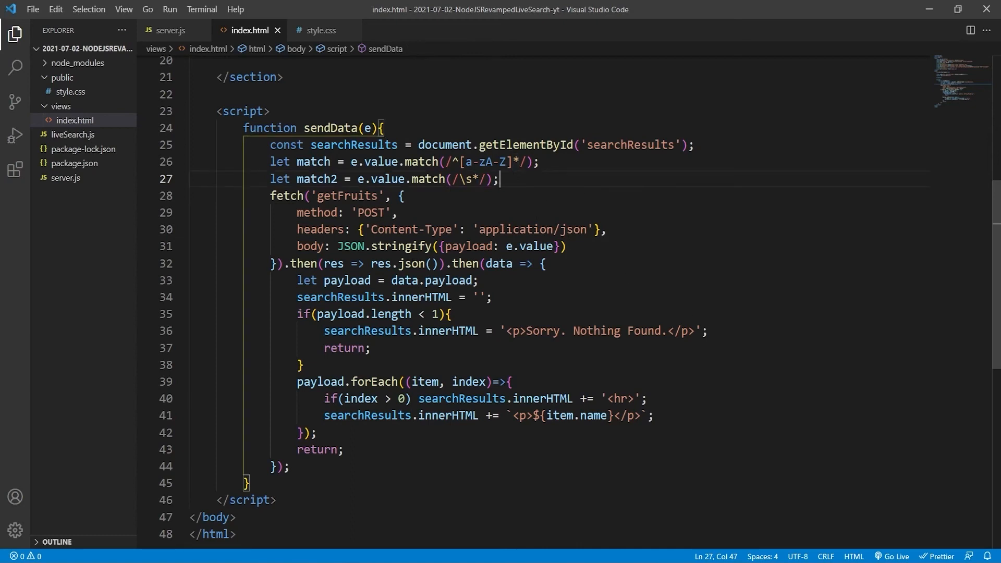
click(372, 179)
Open an if(match2[0] === e.value) block below the match2 line.
key(Return)
text(if)
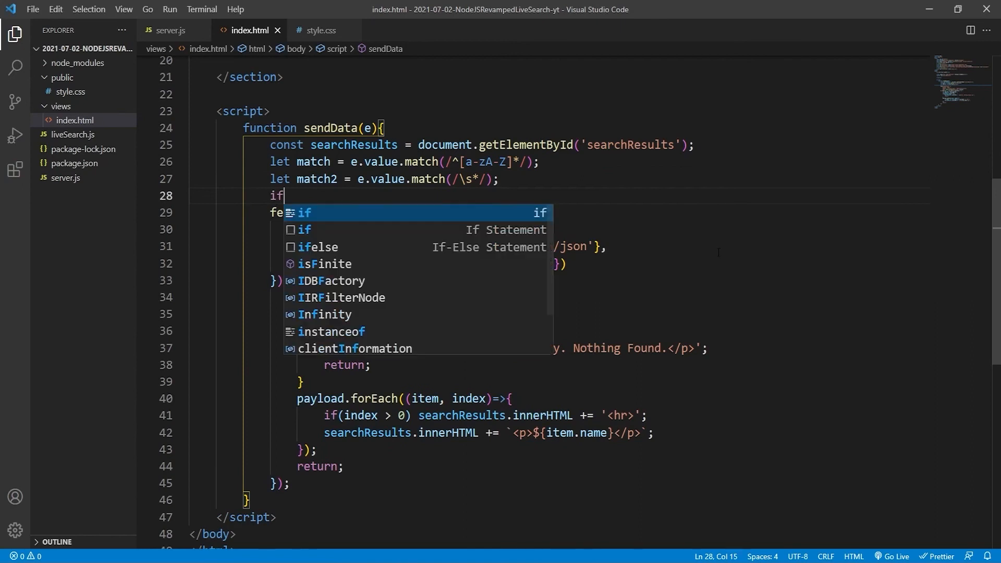
text((match2[)
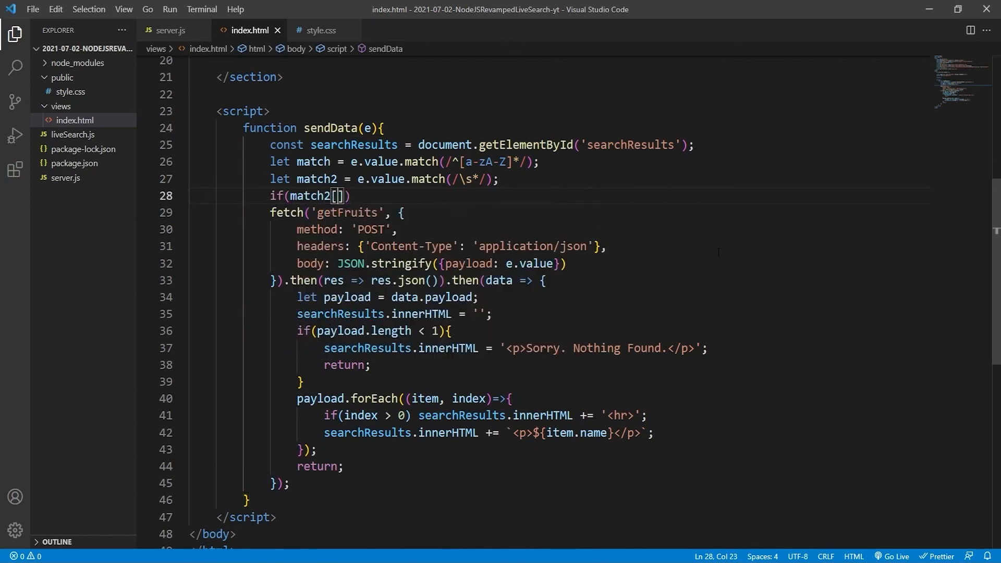
text(0])
text( === )
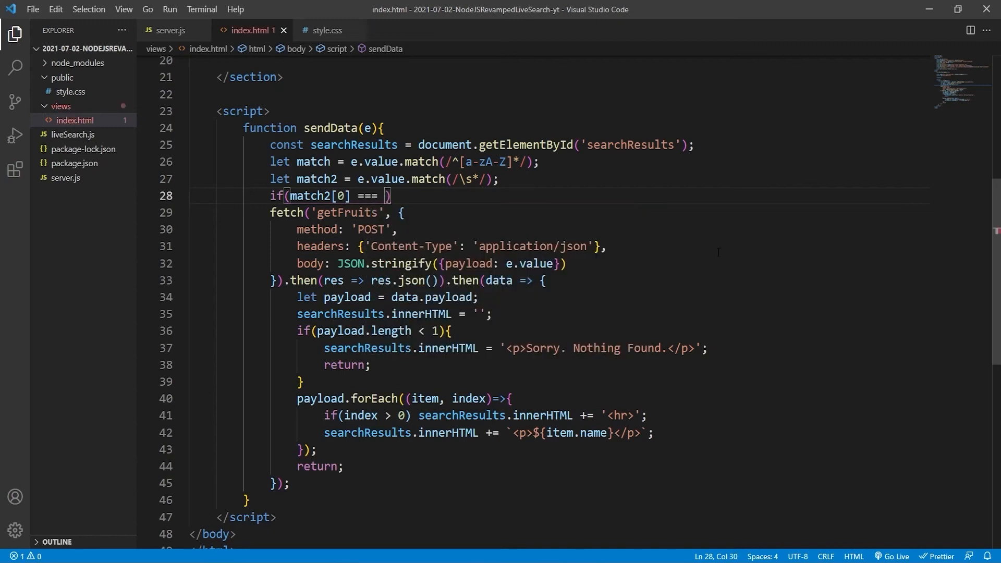
text(evalue){)
key(Return)
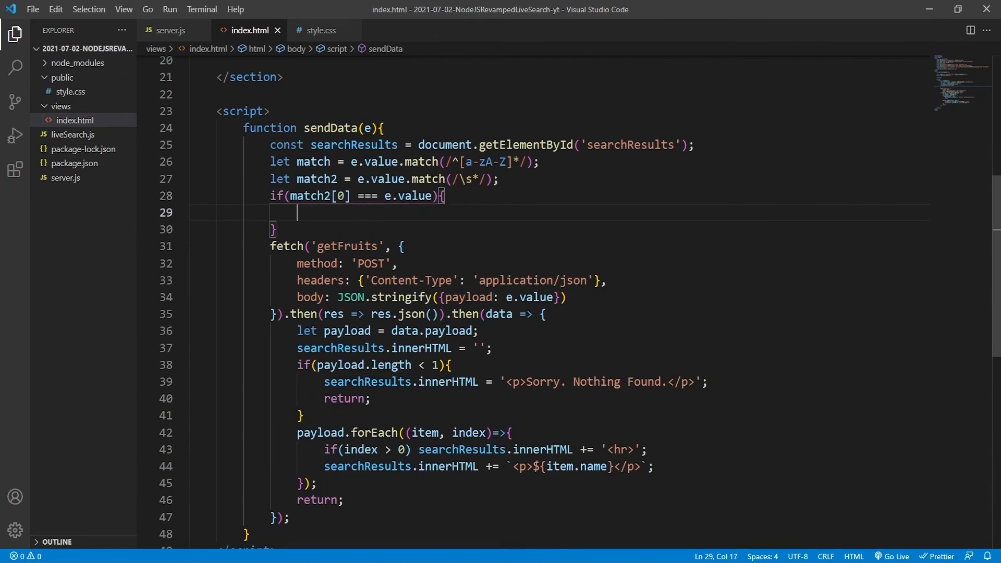
drag(384, 195, 433, 196)
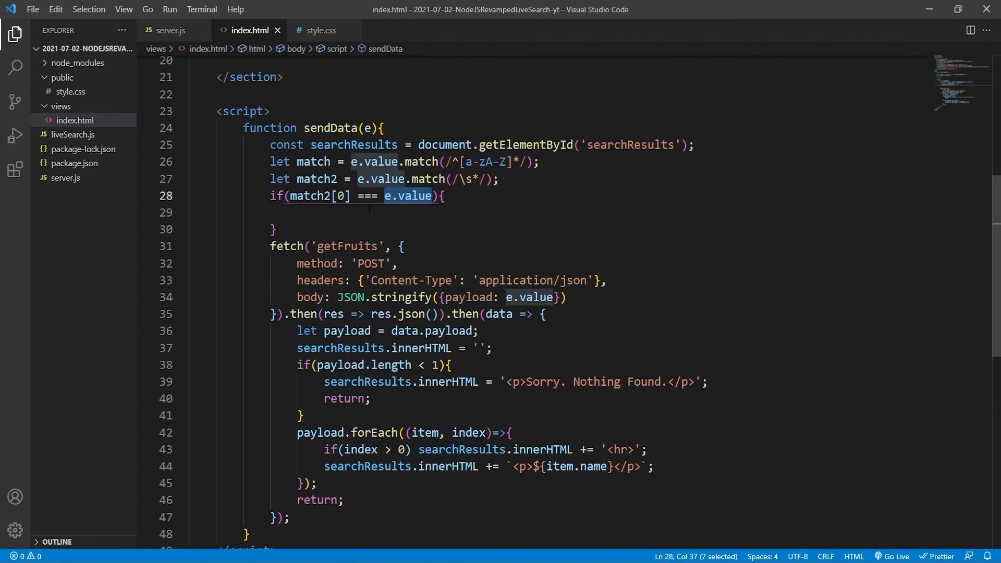
key(Down)
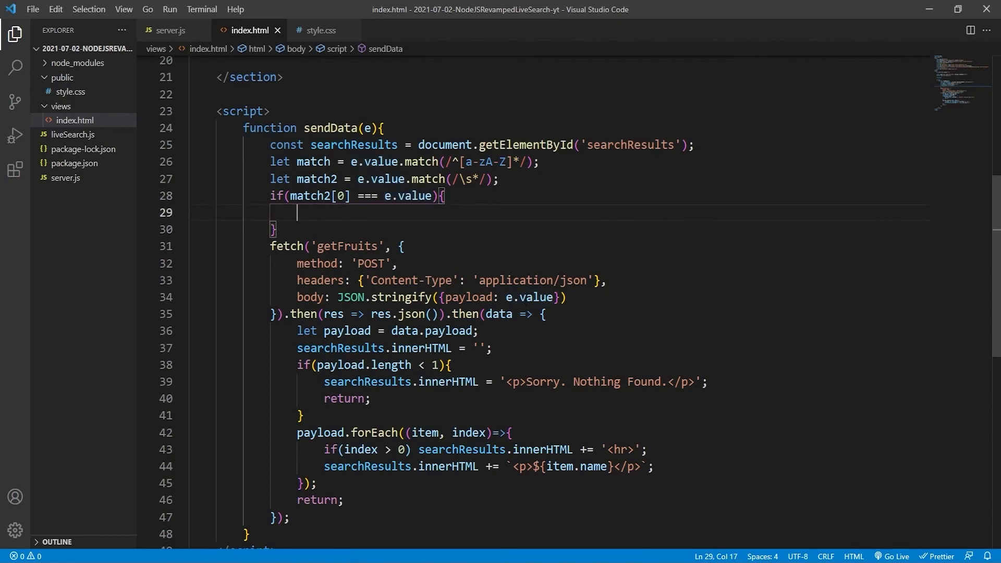
text(searc)
Inside it, clear searchResults.innerHTML and return.
key(Tab)
text(.i)
key(Tab)
text(= '';)
key(Return)
text(ret)
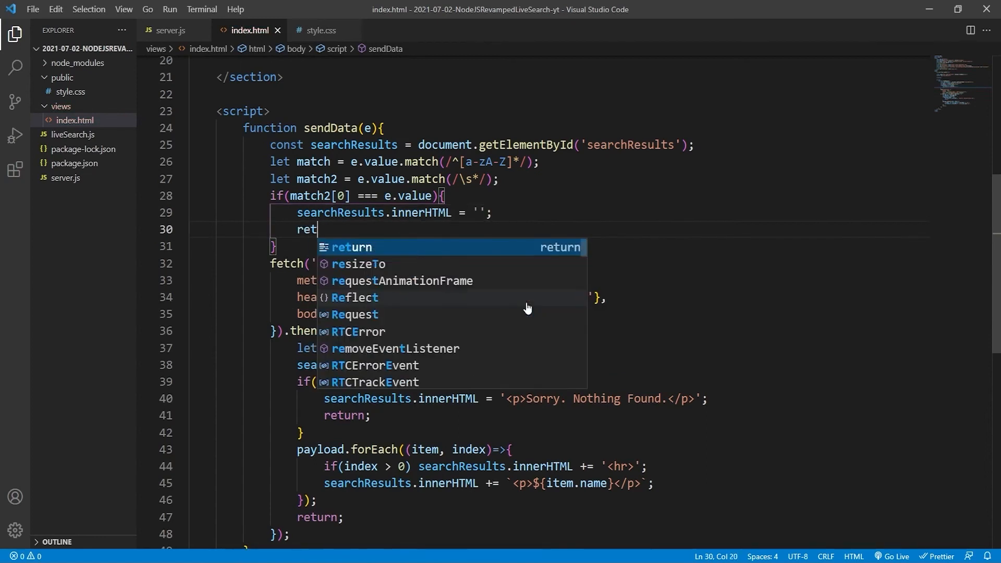
text(urn;)
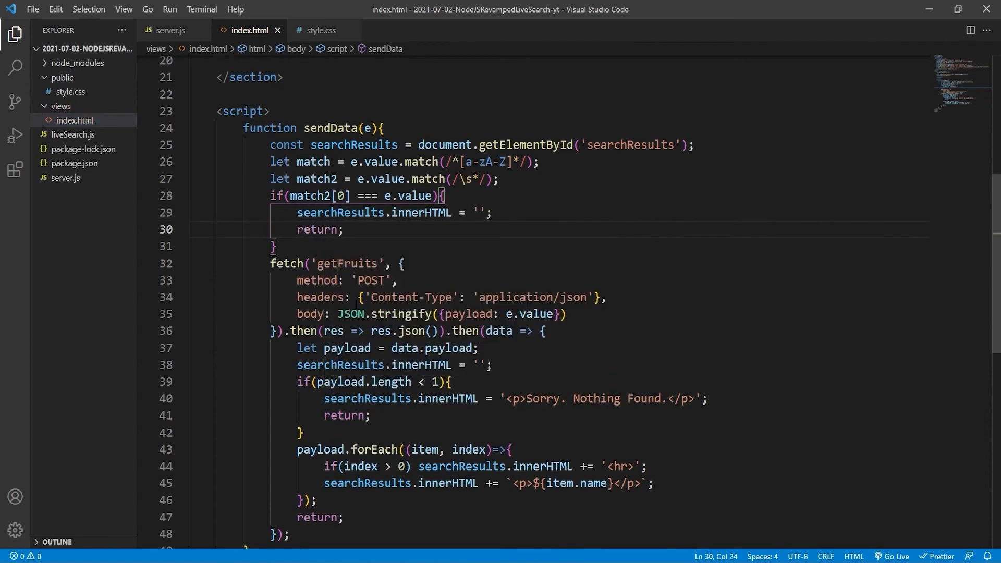
key(Down)
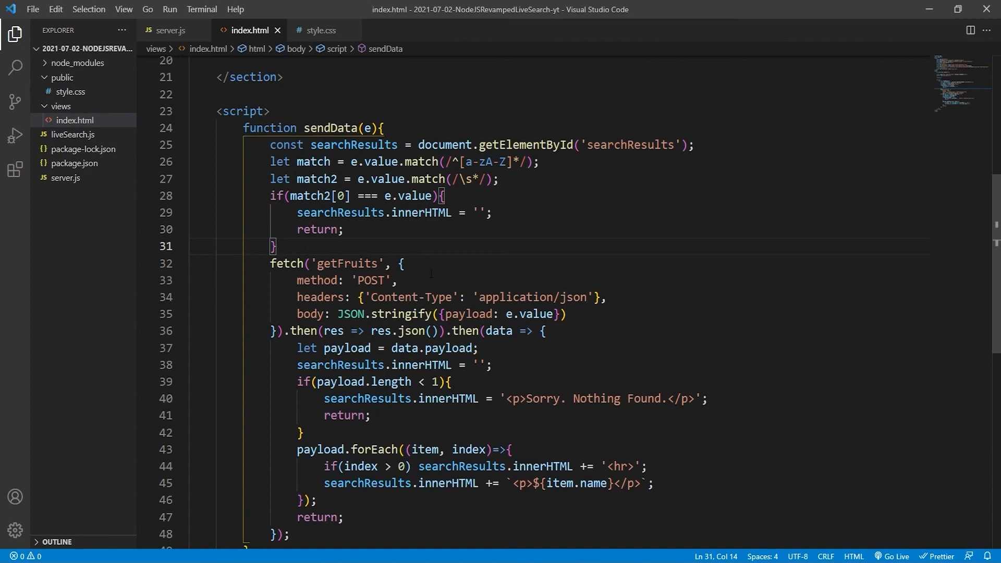
mouse_move(411, 298)
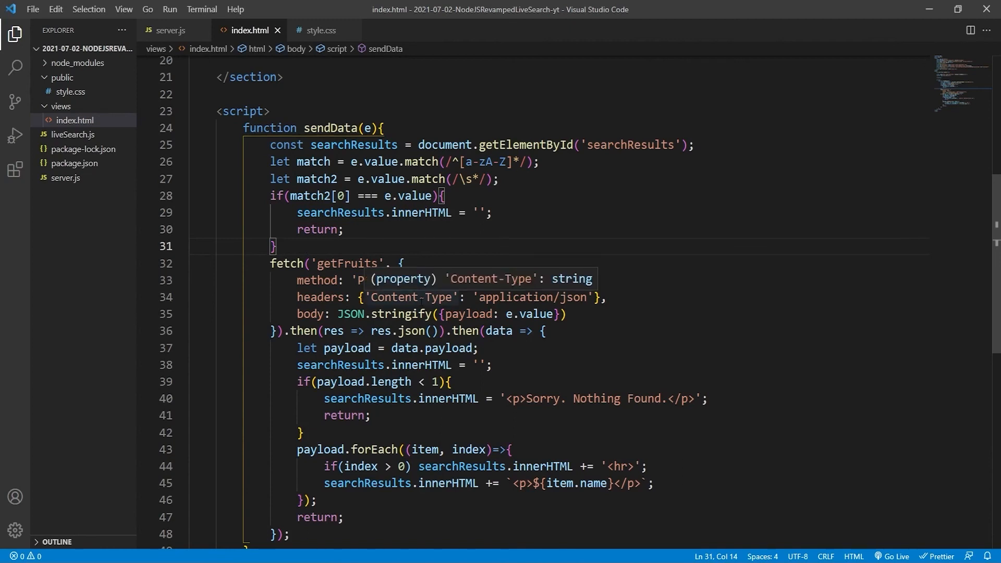
Open an empty if(match[0] === e.value) block after the whitespace check.
key(Return)
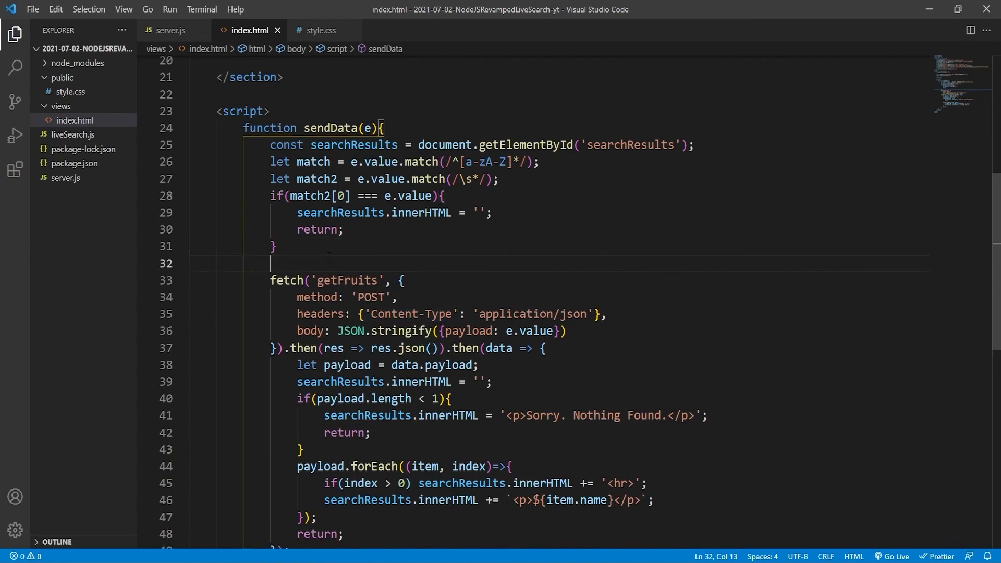
text(if(match[0] === )
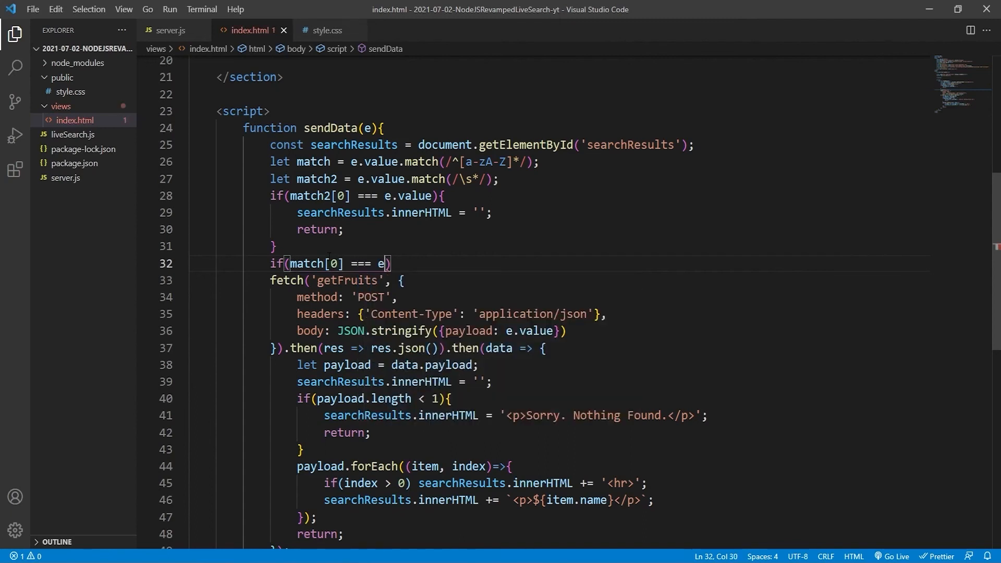
text(e.value){)
key(Return)
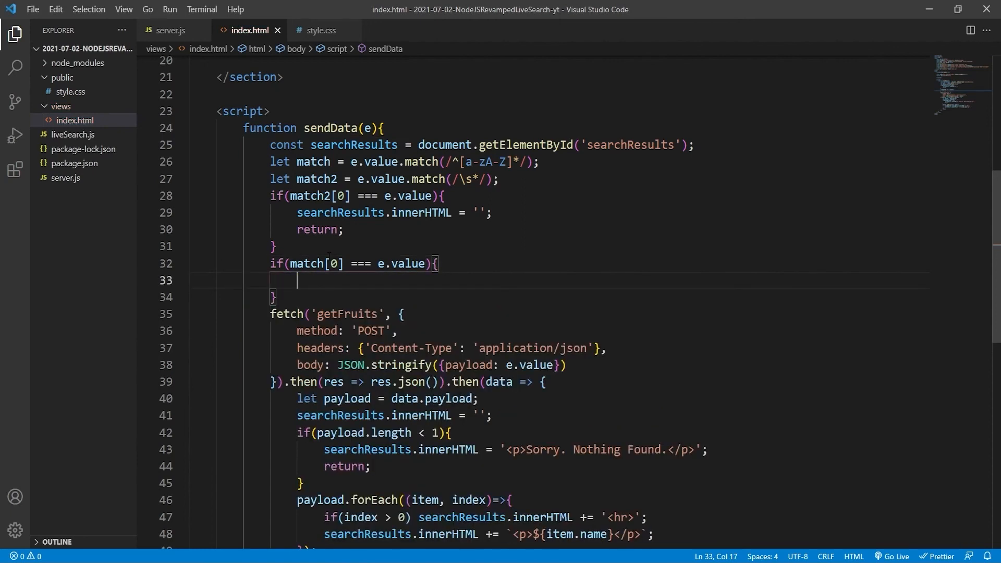
click(466, 161)
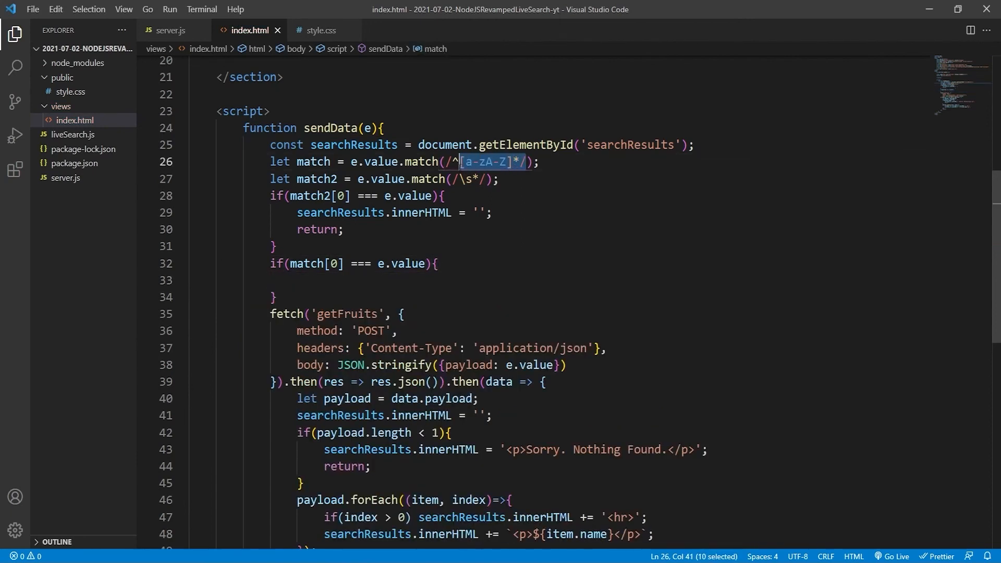
drag(527, 162, 452, 161)
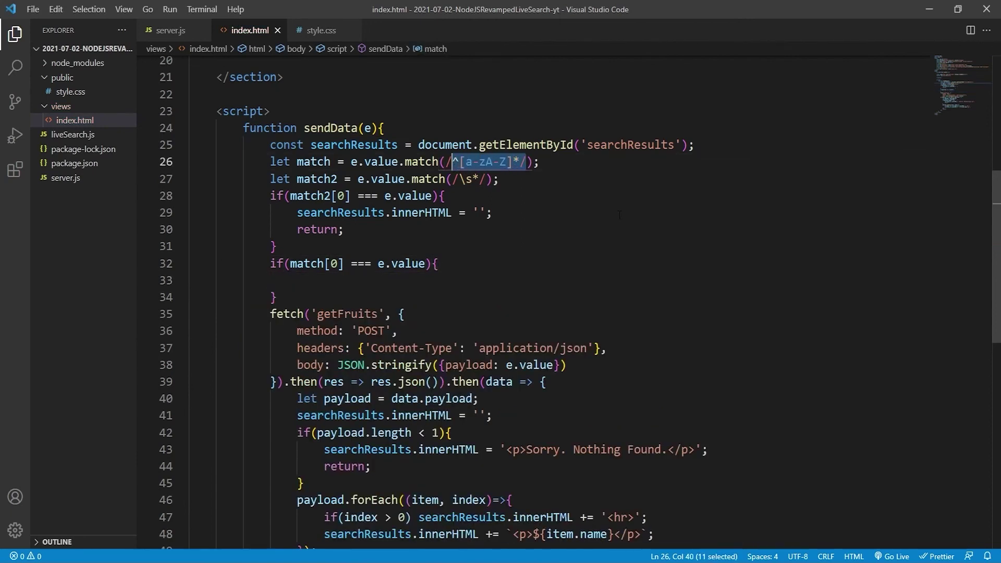
click(405, 281)
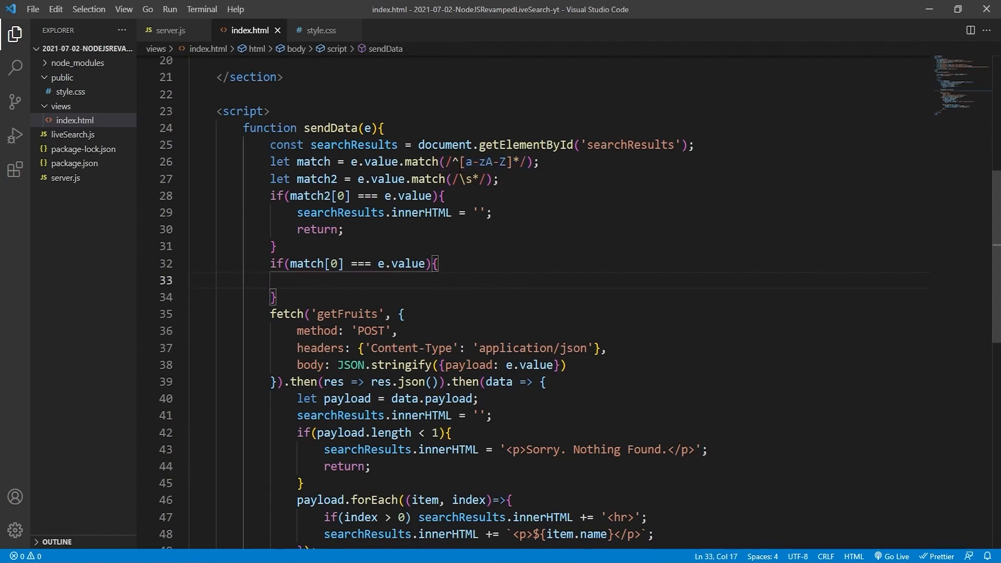
Highlight the /^[a-zA-Z]*/ pattern again and move down to the fetch call.
drag(453, 162, 527, 162)
key(Down)
key(Down)
key(Down)
key(Down)
key(Down)
key(Down)
scroll(374, 288, down, 2)
key(Home)
Move the whole fetch request block inside the letters-only if block and delete the leftover return and blank lines.
key(End)
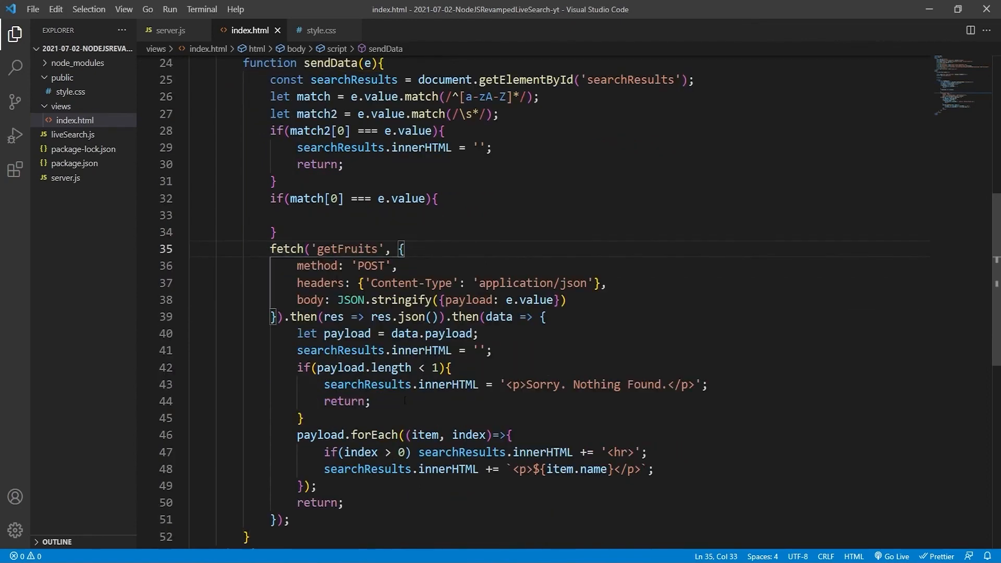
click(536, 430)
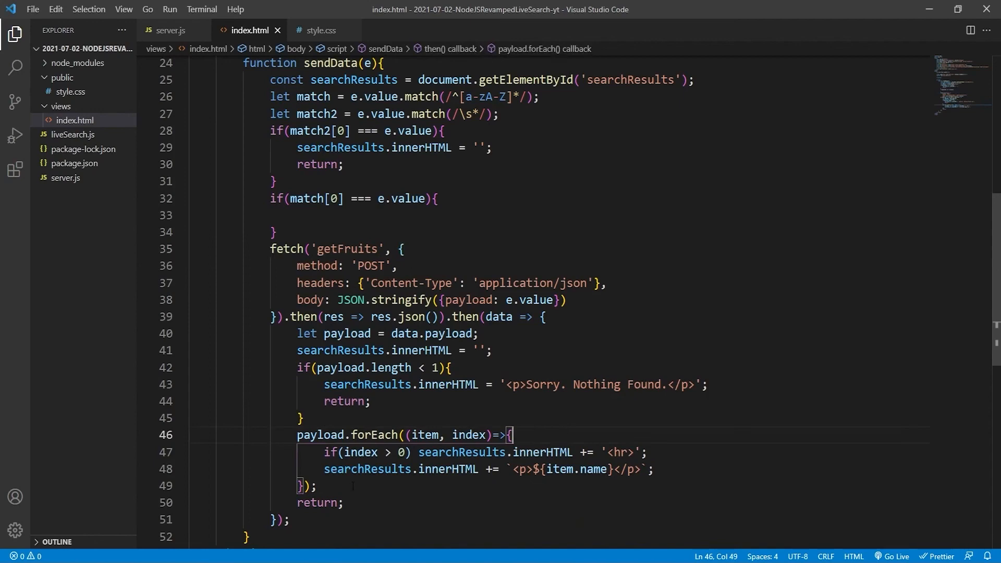
mouse_move(316, 487)
mouse_down()
mouse_move(336, 350)
mouse_move(271, 250)
mouse_up()
key(ctrl+c)
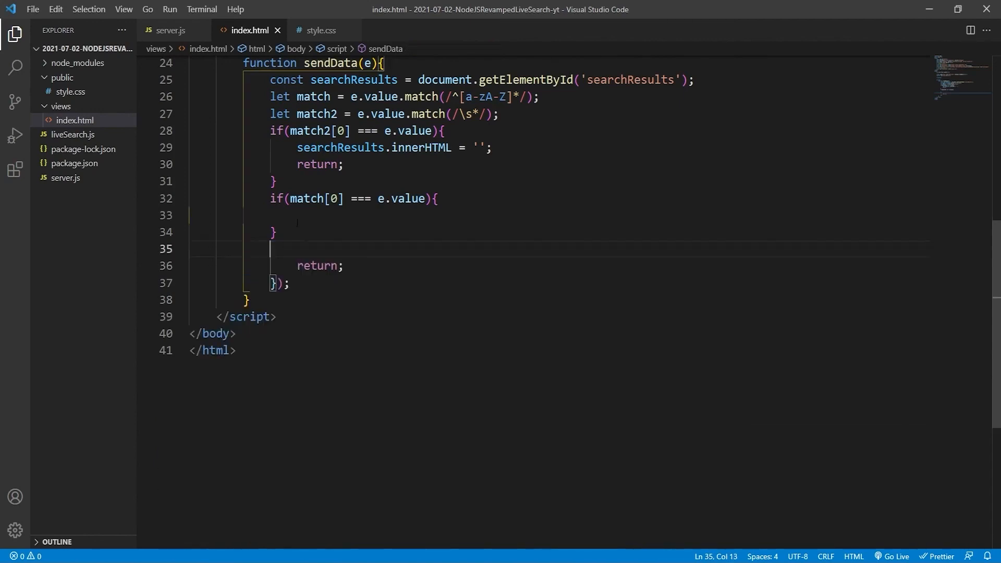
click(299, 216)
key(ctrl+v)
scroll(361, 458, down, 1)
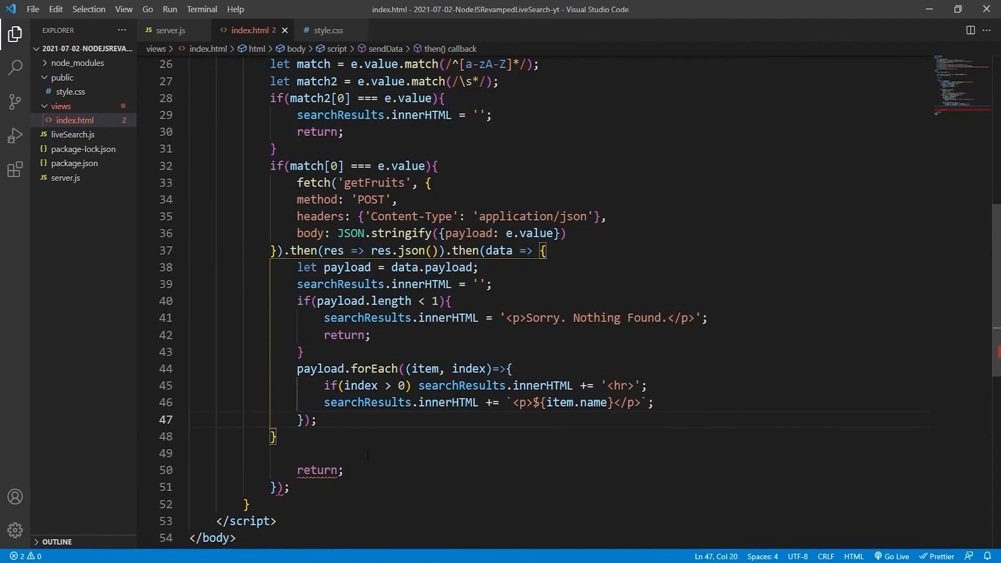
drag(344, 470, 297, 471)
key(BackSpace)
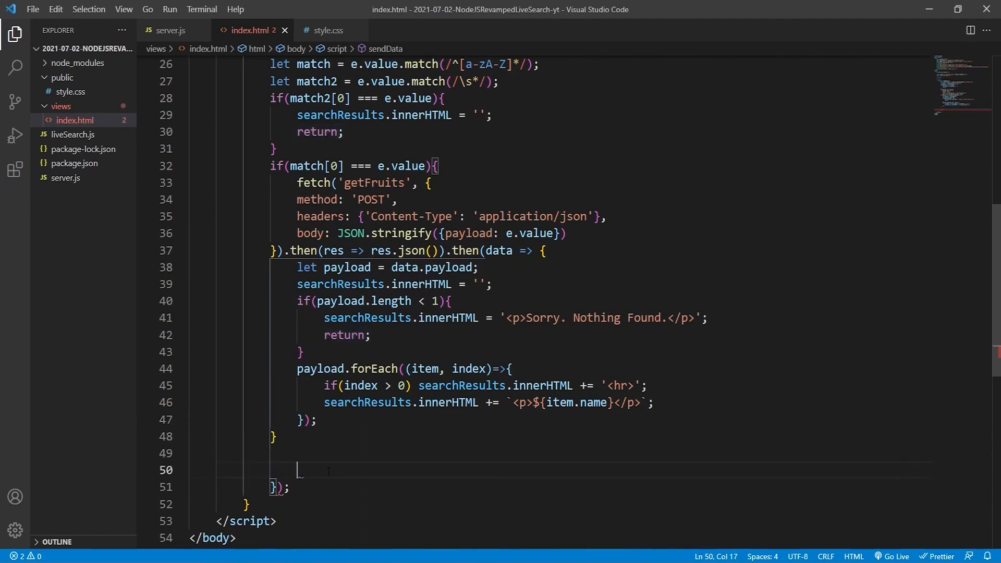
key(BackSpace)
key(BackSpace)
key(BackSpace)
key(BackSpace)
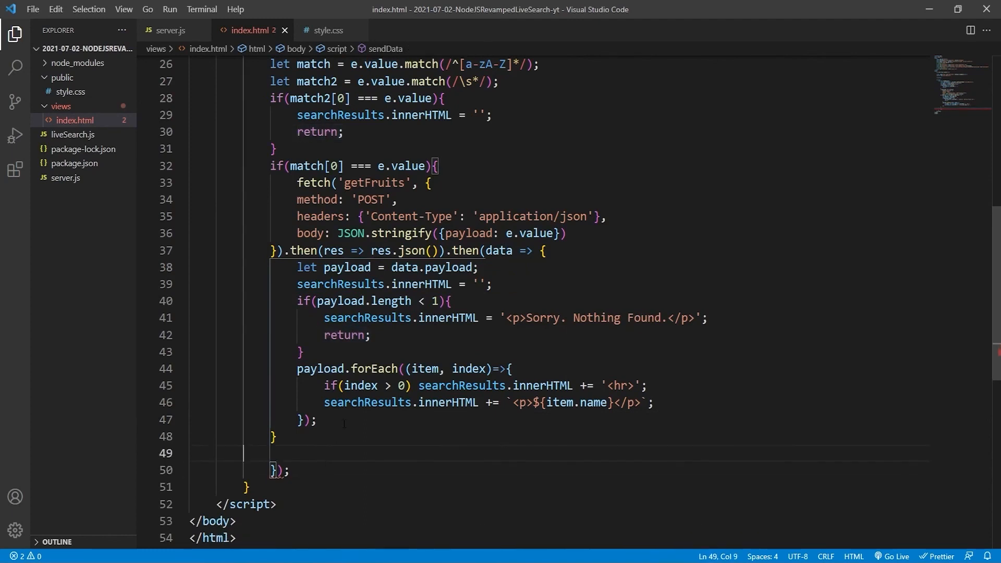
key(BackSpace)
key(BackSpace)
Fix the closing brackets of the then chain and if block, adding a return line and a blank line after the block.
click(464, 160)
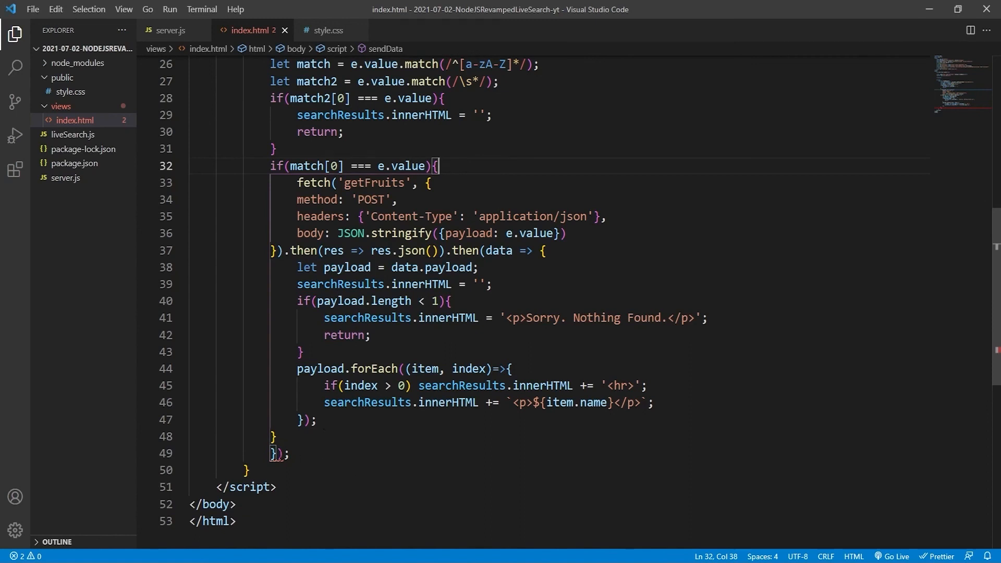
click(291, 454)
key(BackSpace)
key(BackSpace)
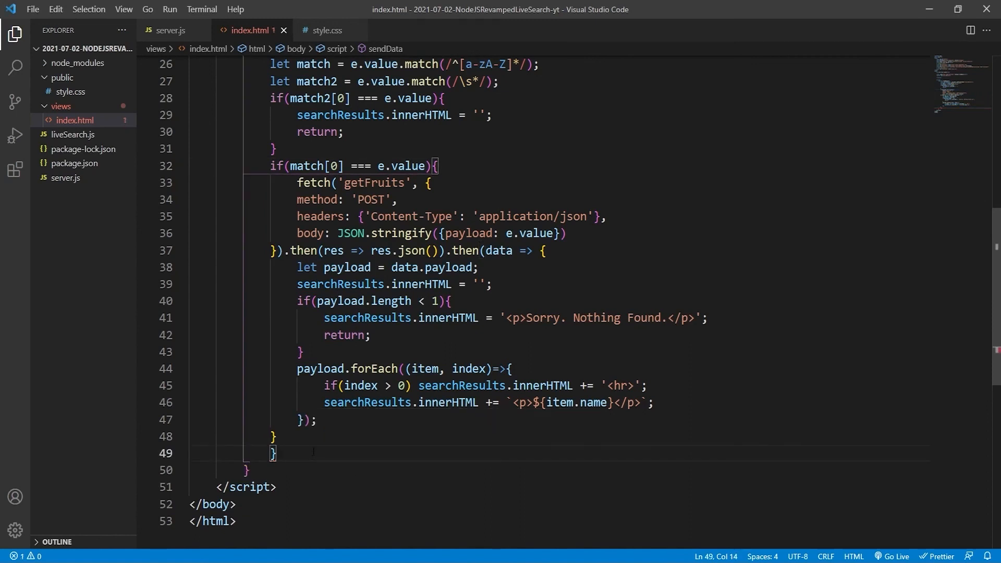
click(320, 441)
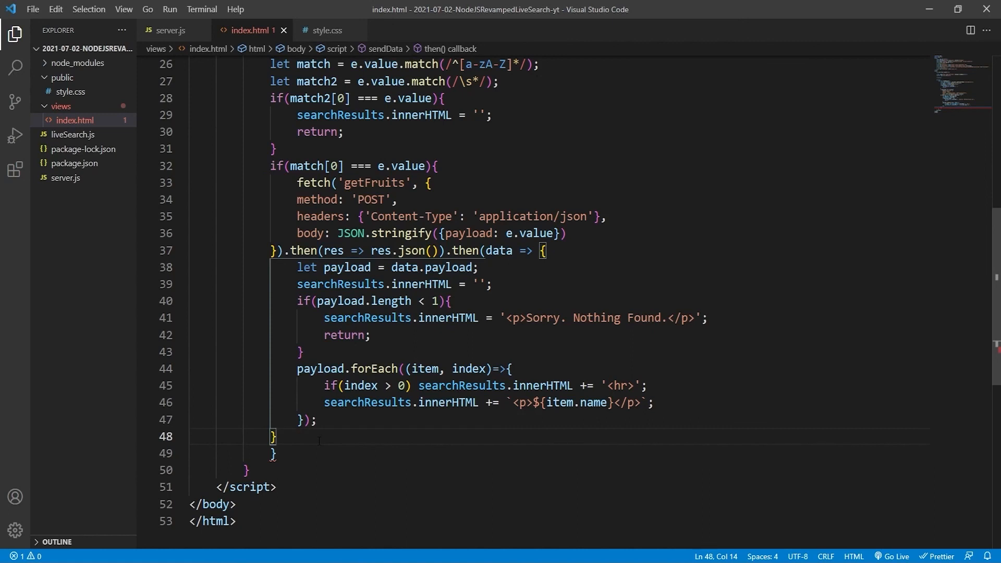
text();)
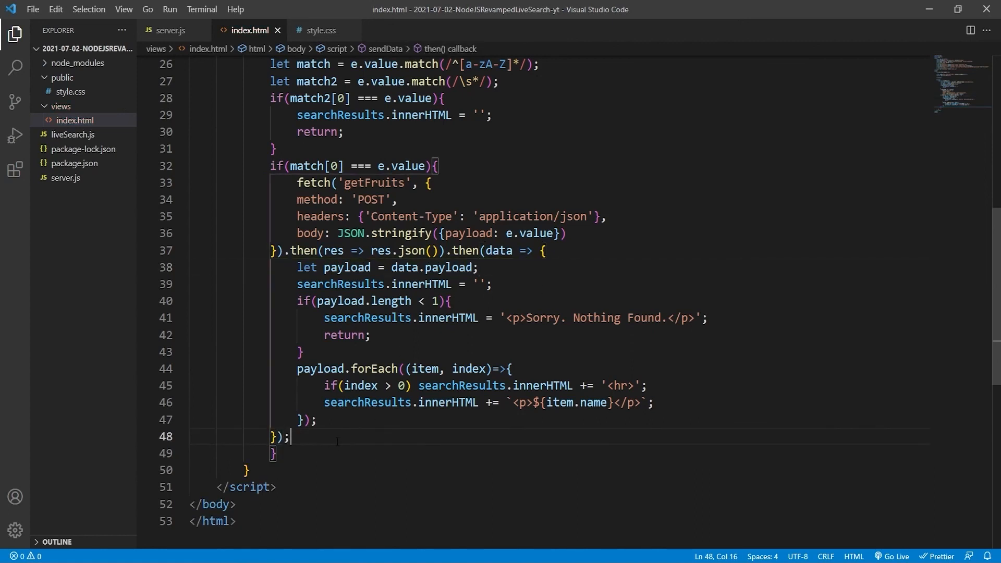
key(Return)
text(return;)
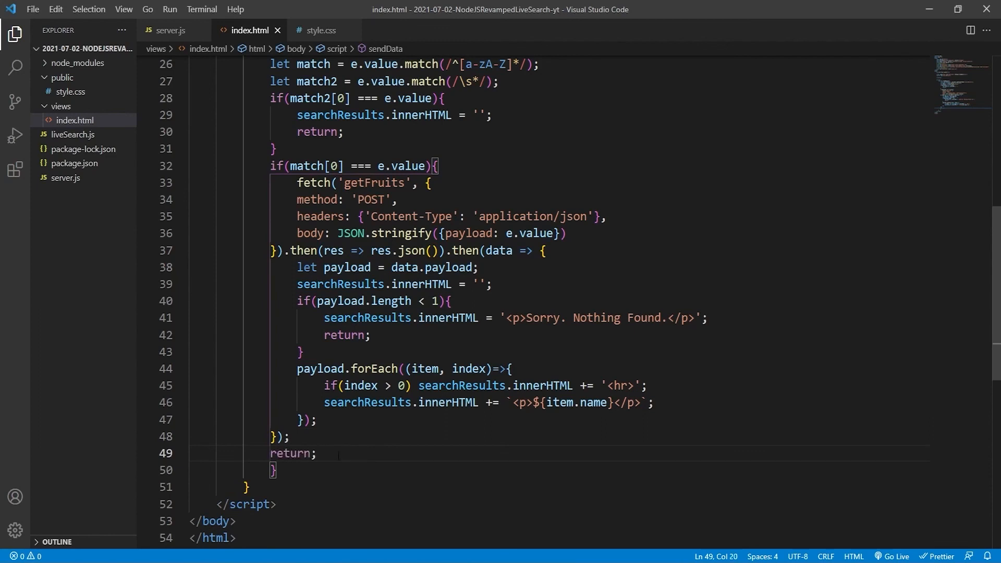
click(455, 166)
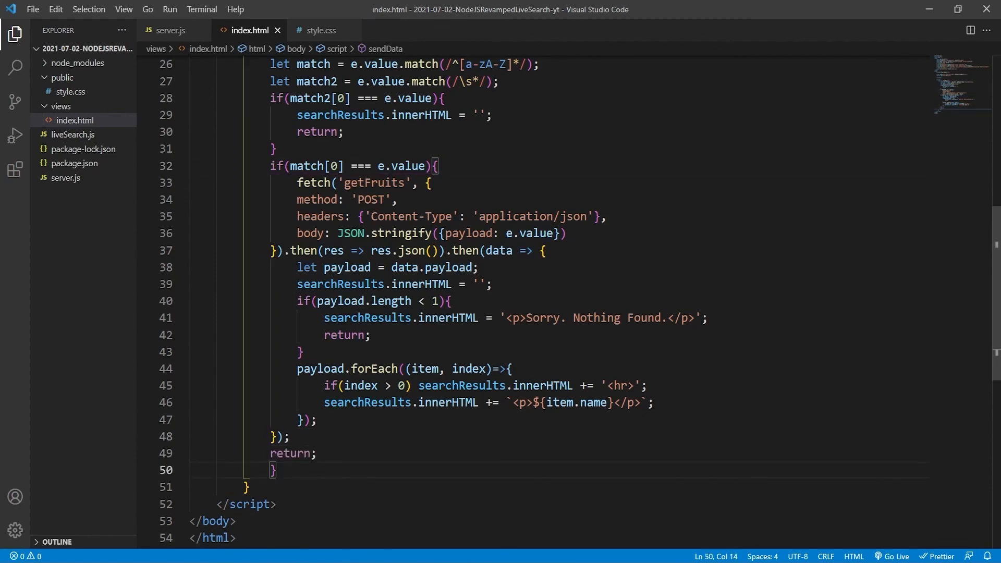
click(297, 470)
key(Return)
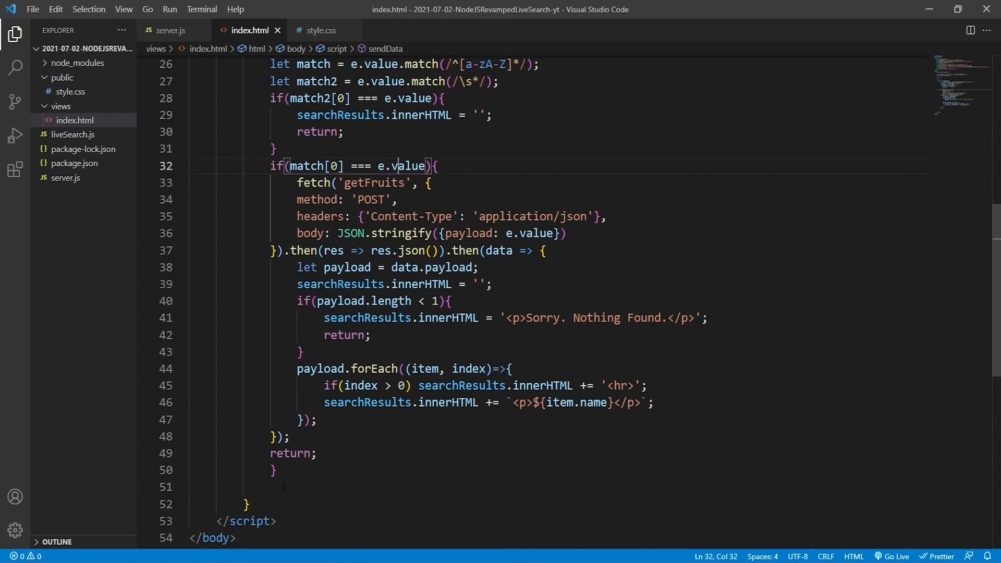
scroll(448, 141, up, 3)
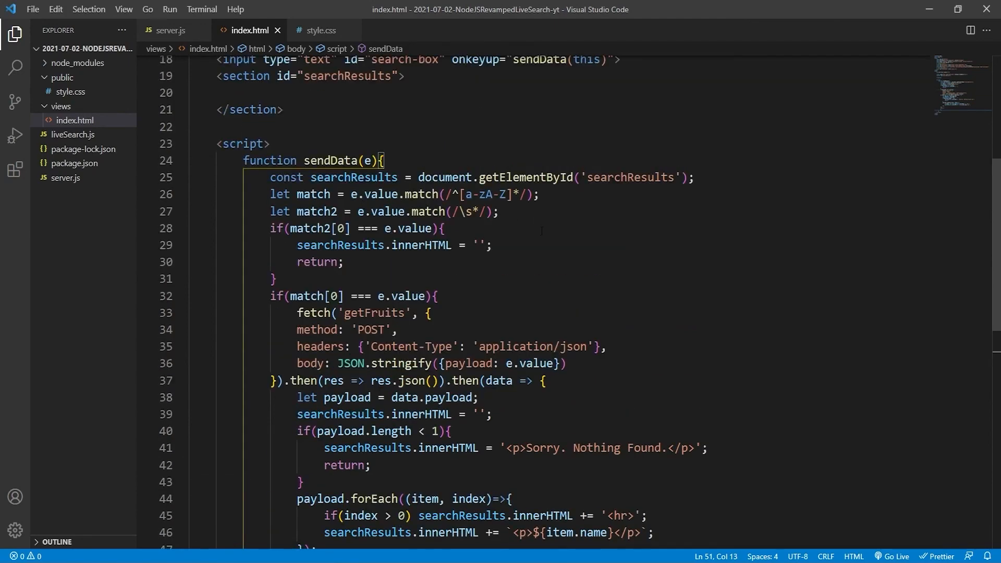
Extend the line 26 regex so the a-zA-Z letter range also accepts a space.
click(514, 194)
key(Down)
key(Down)
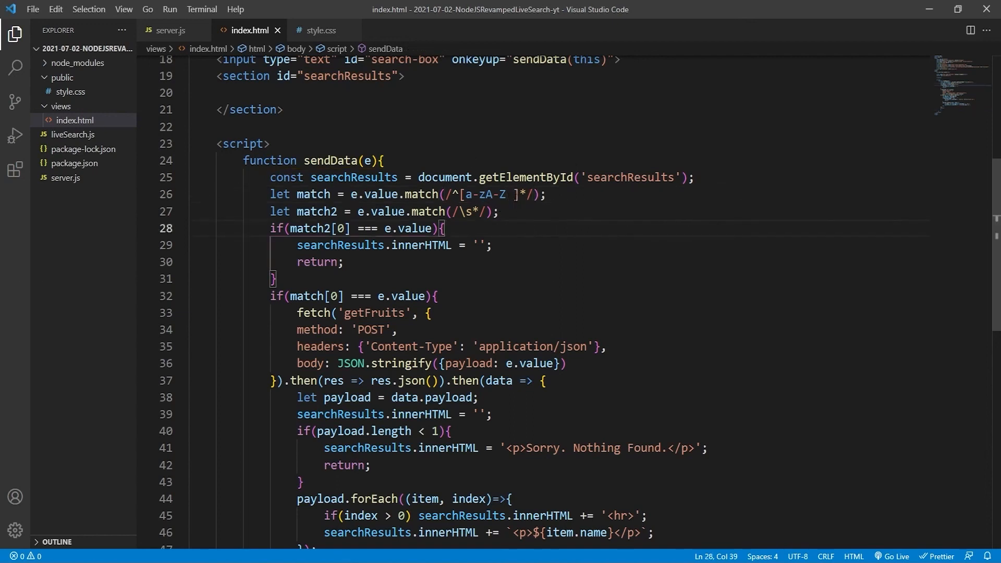
drag(515, 194, 509, 194)
key(Down)
key(Down)
click(514, 194)
scroll(475, 378, down, 2)
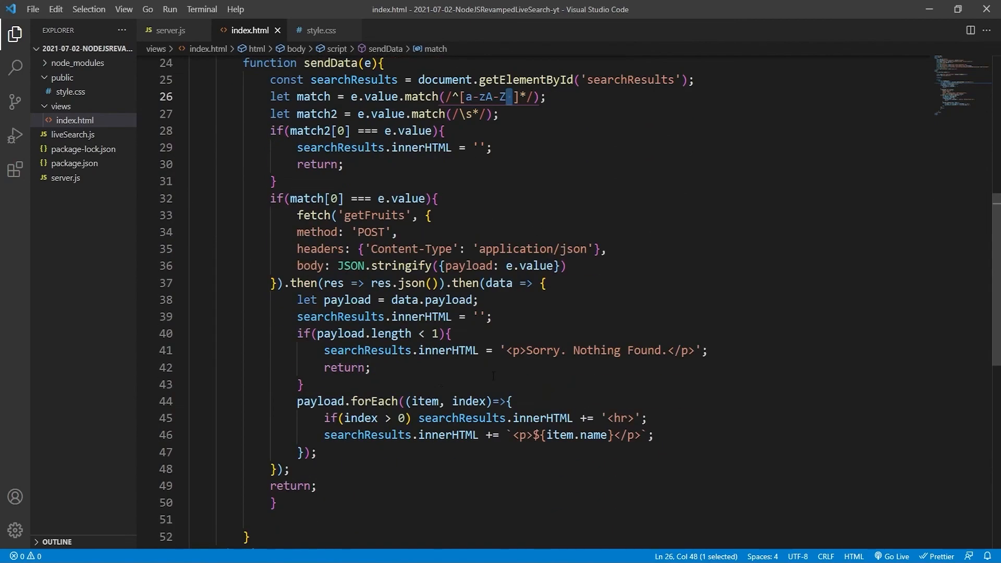
scroll(474, 378, down, 2)
After the if block, set searchResults.innerHTML to an empty string so non-matching input clears results.
click(362, 422)
key(Tab)
key(Tab)
key(Tab)
scroll(361, 381, up, 2)
scroll(362, 380, up, 2)
scroll(470, 94, down, 2)
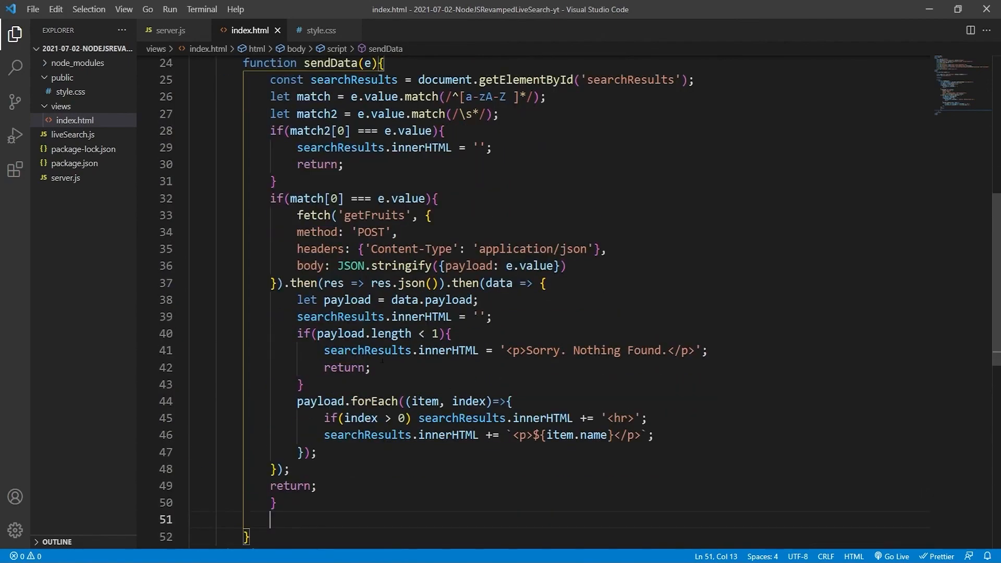
scroll(470, 94, down, 2)
scroll(470, 93, up, 2)
drag(505, 64, 467, 64)
click(281, 487)
scroll(327, 414, down, 2)
text(searchResults.in)
key(Tab)
text(= '';)
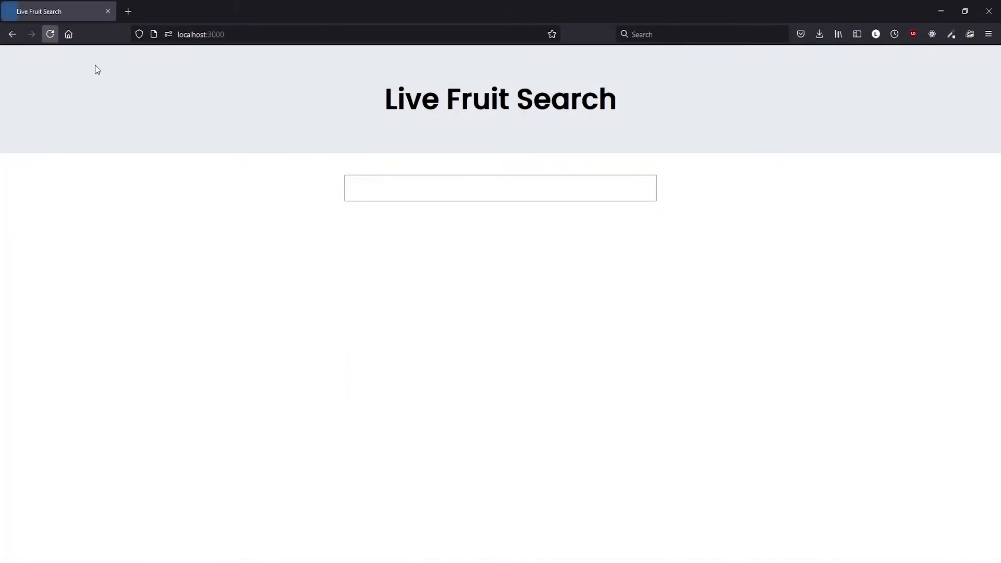
Reload the page and try letter queries like a, g and guava, clearing the search box between tries.
click(381, 192)
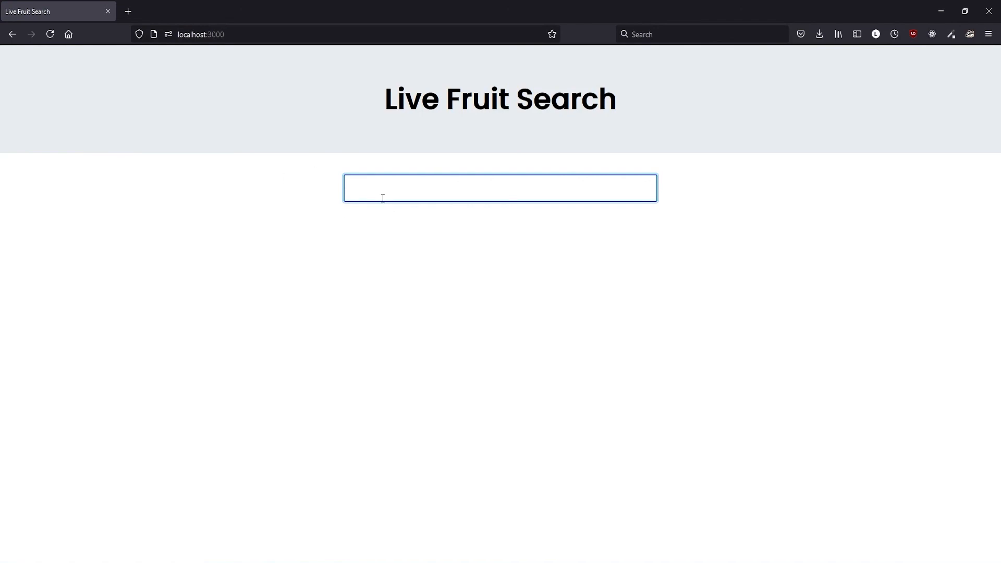
text(a)
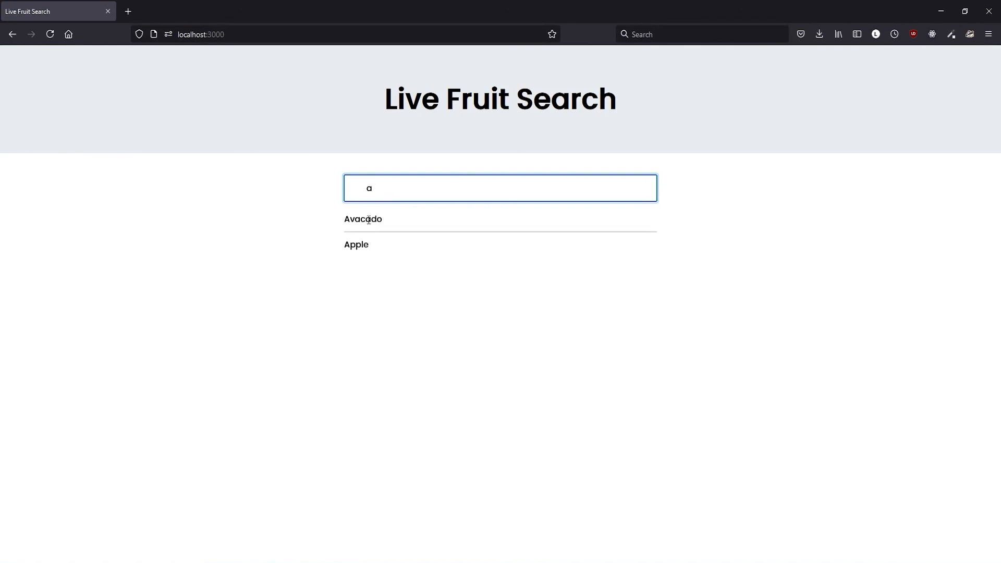
key(ctrl+a)
key(BackSpace)
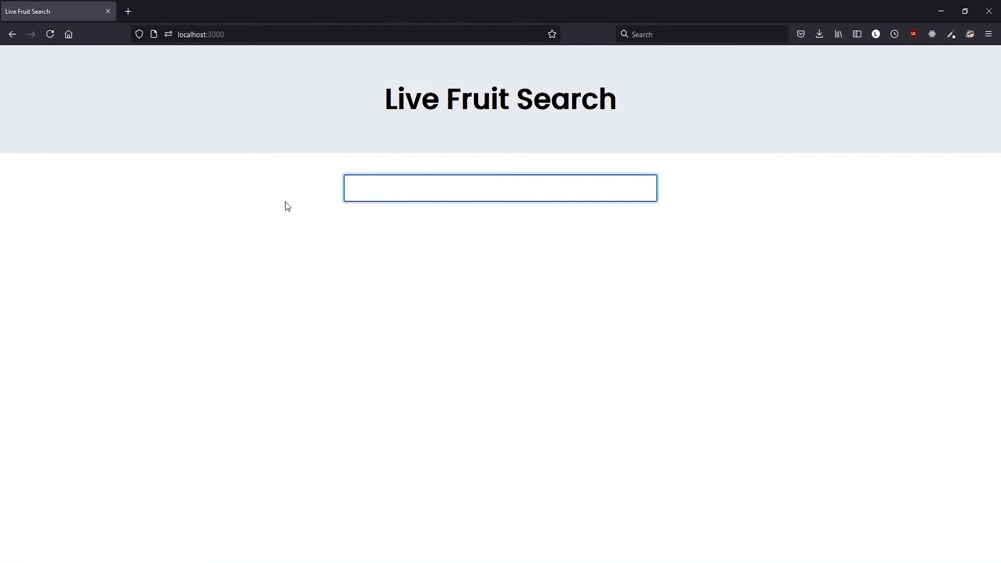
text(';;#;'#[]';5335345jhgghj)
key(Left)
key(Left)
key(Left)
text(ghfgf)
key(ctrl+a)
key(BackSpace)
text(r)
key(BackSpace)
text(fg)
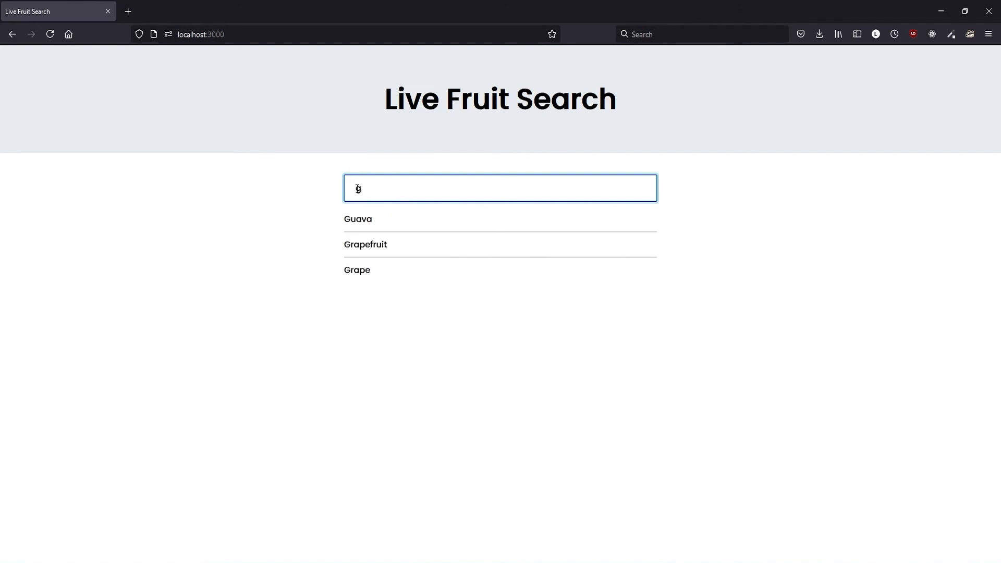
text(uavad)
key(BackSpace)
text(d)
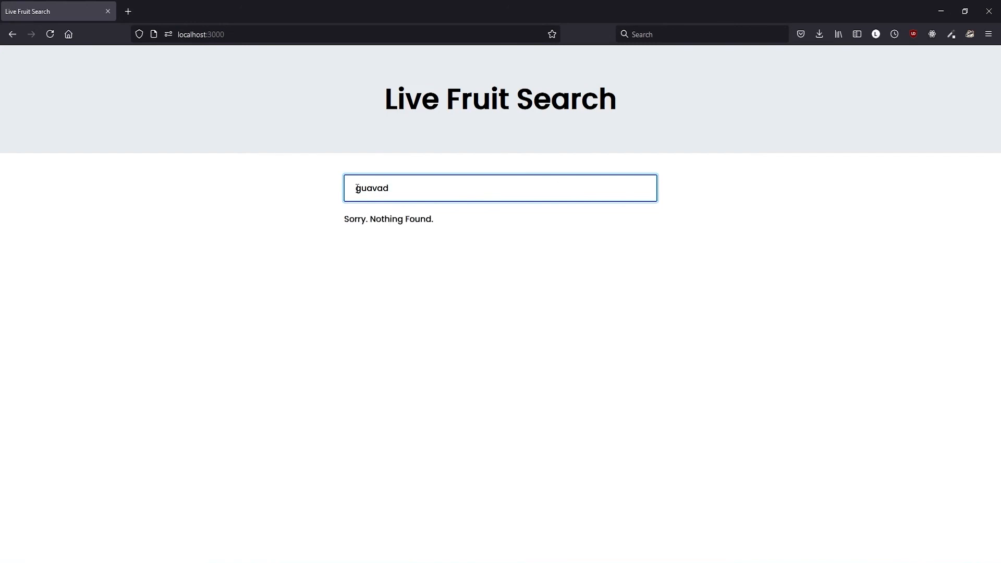
key(BackSpace)
key(BackSpace)
key(BackSpace)
key(BackSpace)
text(zxc78)
Try random symbols such as zxc78 to confirm results clear, then check pi lists Pineapple.
key(ctrl+a)
key(BackSpace)
click(449, 316)
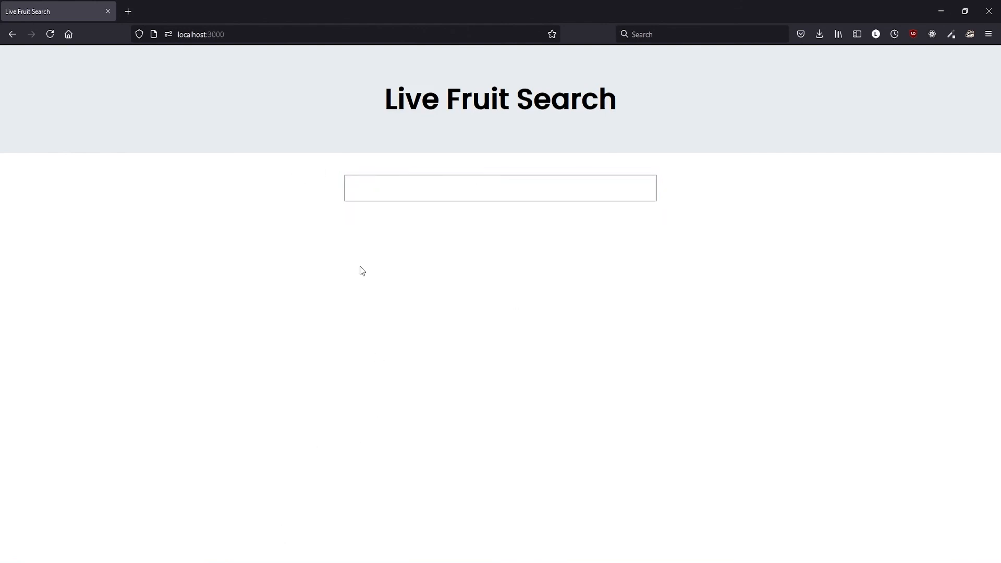
click(425, 190)
text(pi)
key(BackSpace)
click(373, 325)
click(462, 184)
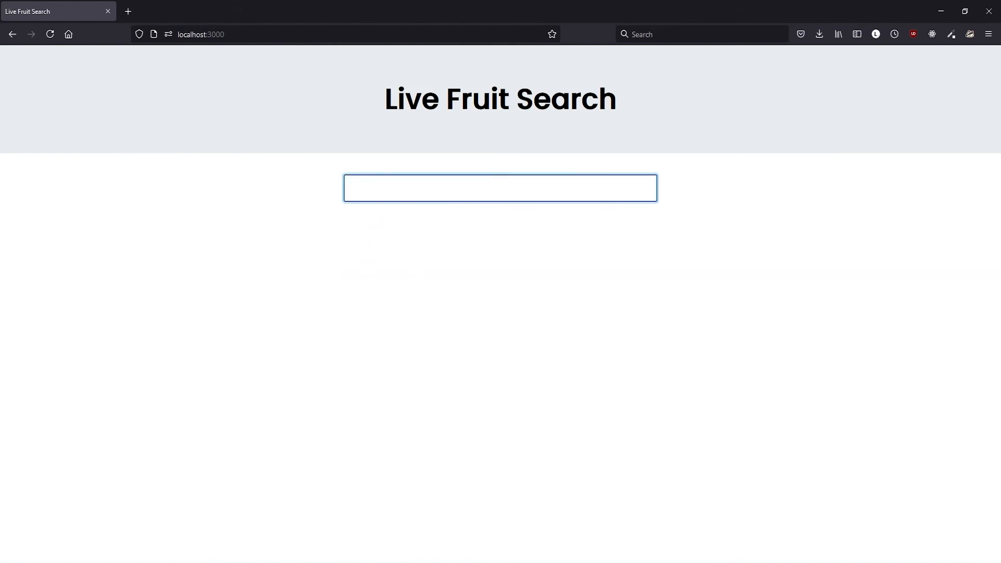
Switch back to index.html and review sendData's fetch call, then chain, request body and closing braces.
key(alt+Tab)
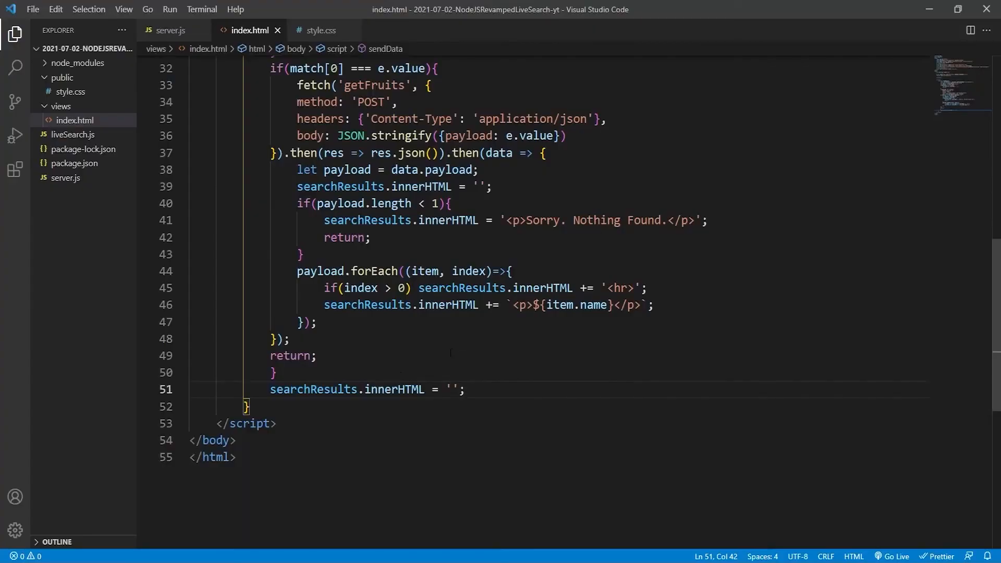
click(453, 355)
scroll(452, 355, up, 2)
scroll(453, 355, up, 2)
scroll(452, 354, down, 1)
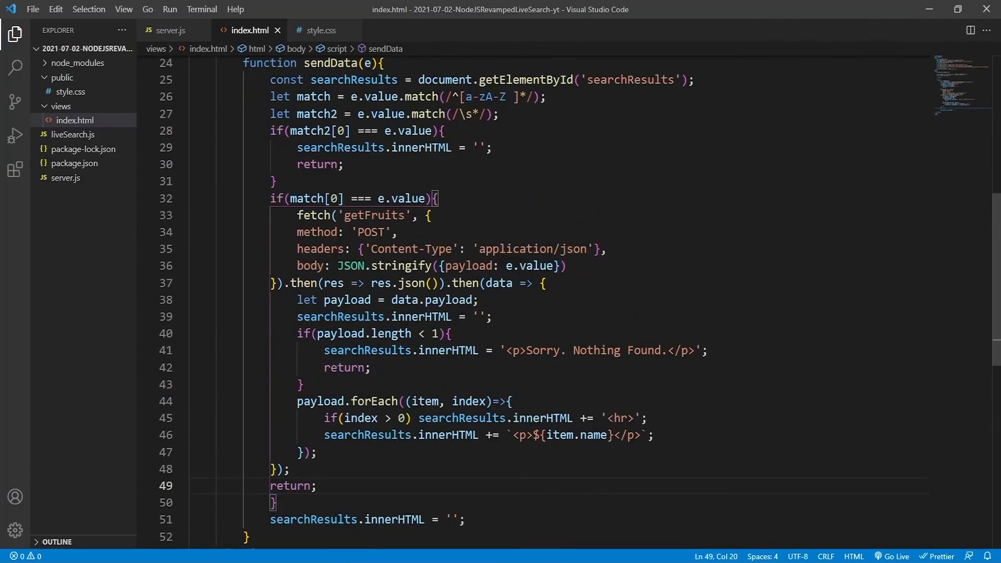
scroll(500, 298, up, 2)
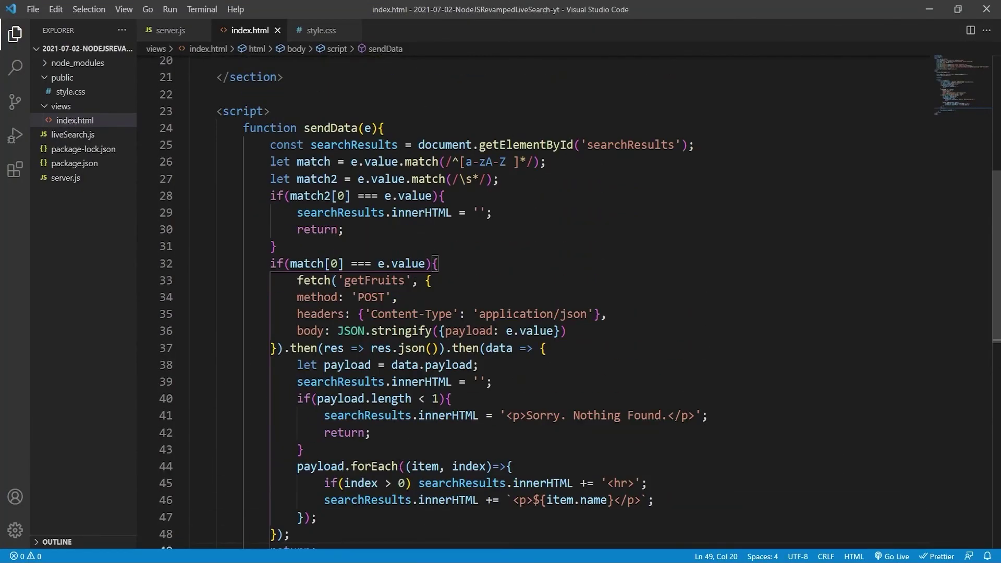
click(474, 280)
scroll(347, 424, down, 3)
click(579, 250)
click(305, 436)
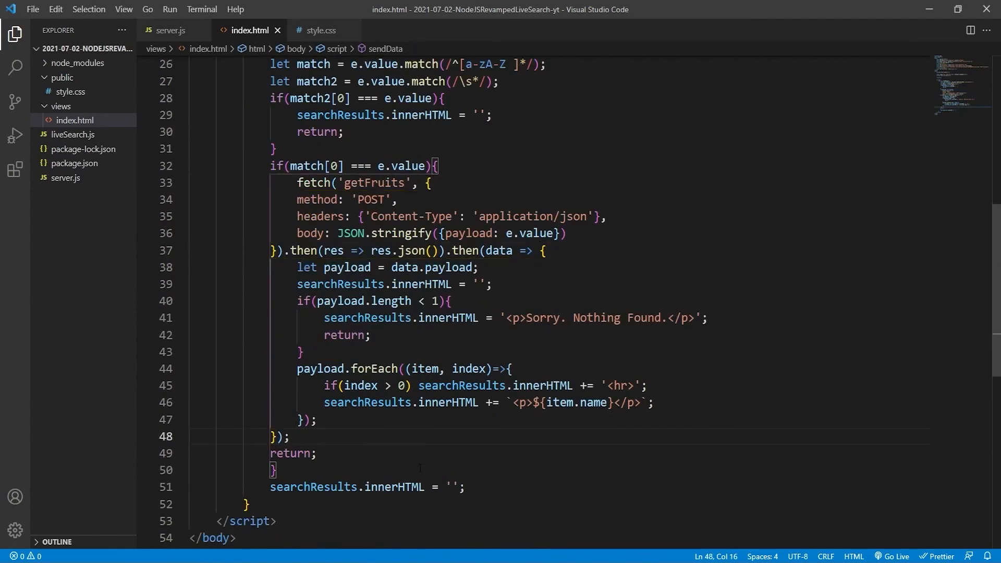
scroll(501, 297, up, 2)
click(586, 298)
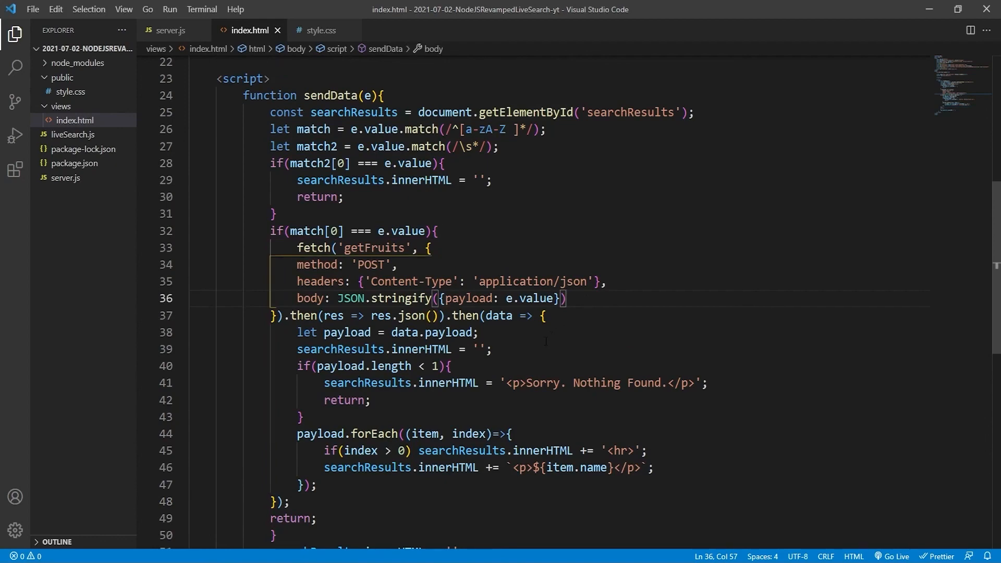
scroll(545, 343, up, 3)
click(433, 345)
scroll(437, 376, up, 2)
scroll(436, 397, up, 2)
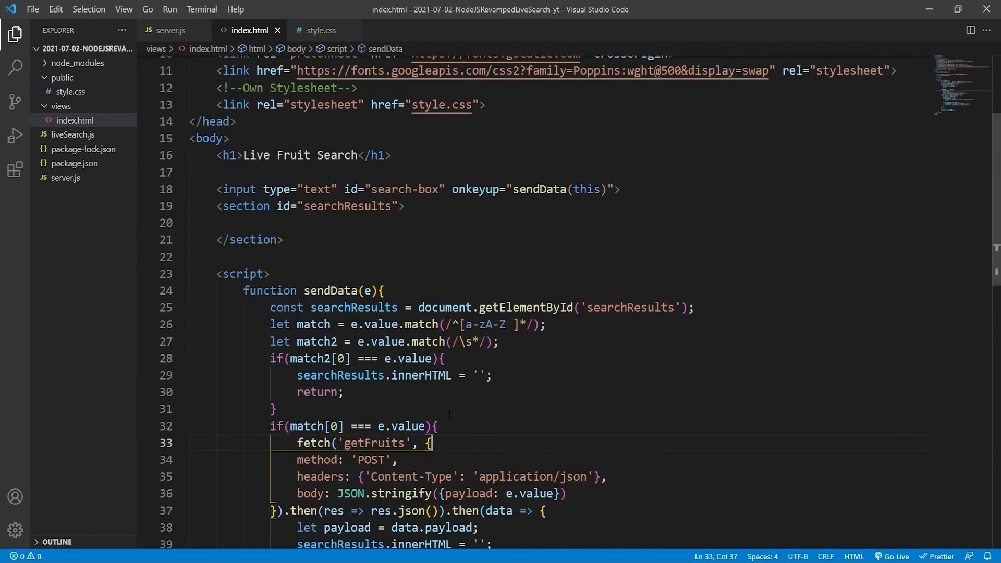
click(381, 408)
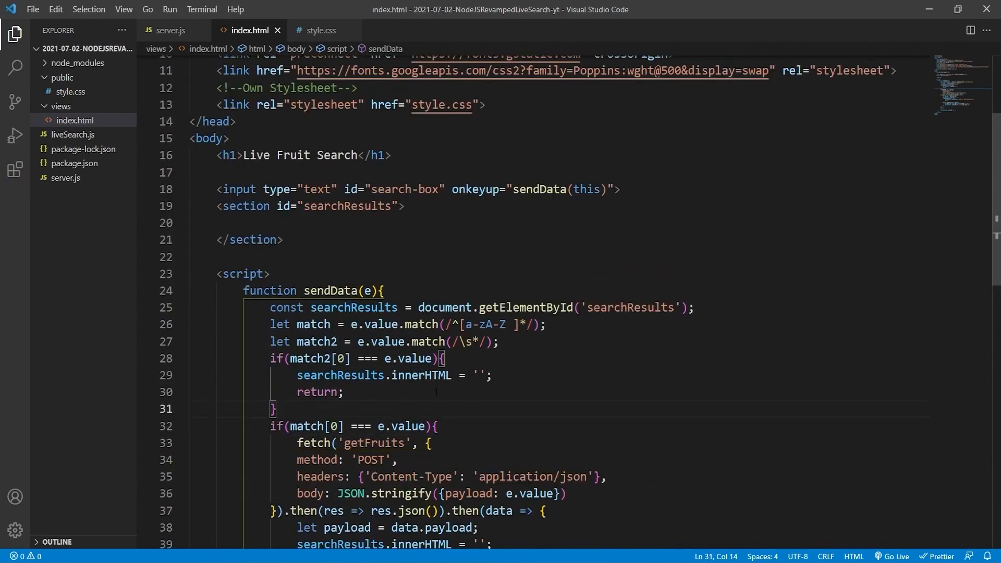
scroll(382, 408, down, 2)
scroll(339, 391, down, 2)
scroll(339, 391, down, 2)
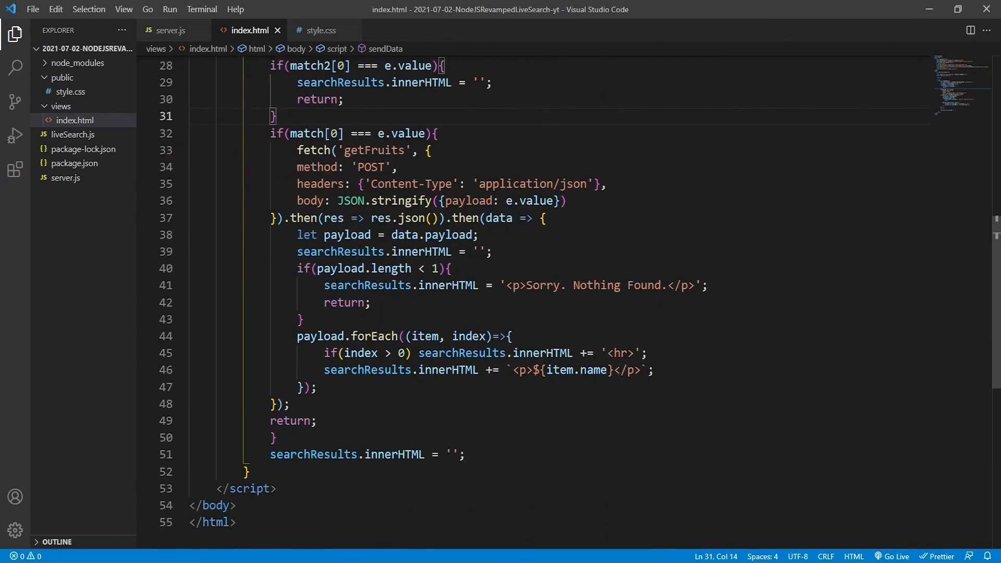
click(329, 404)
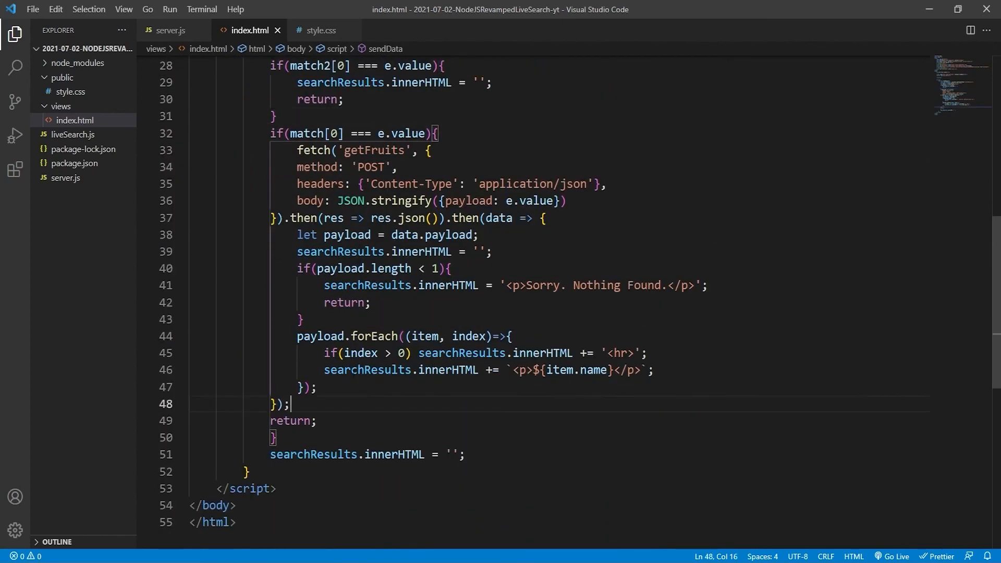